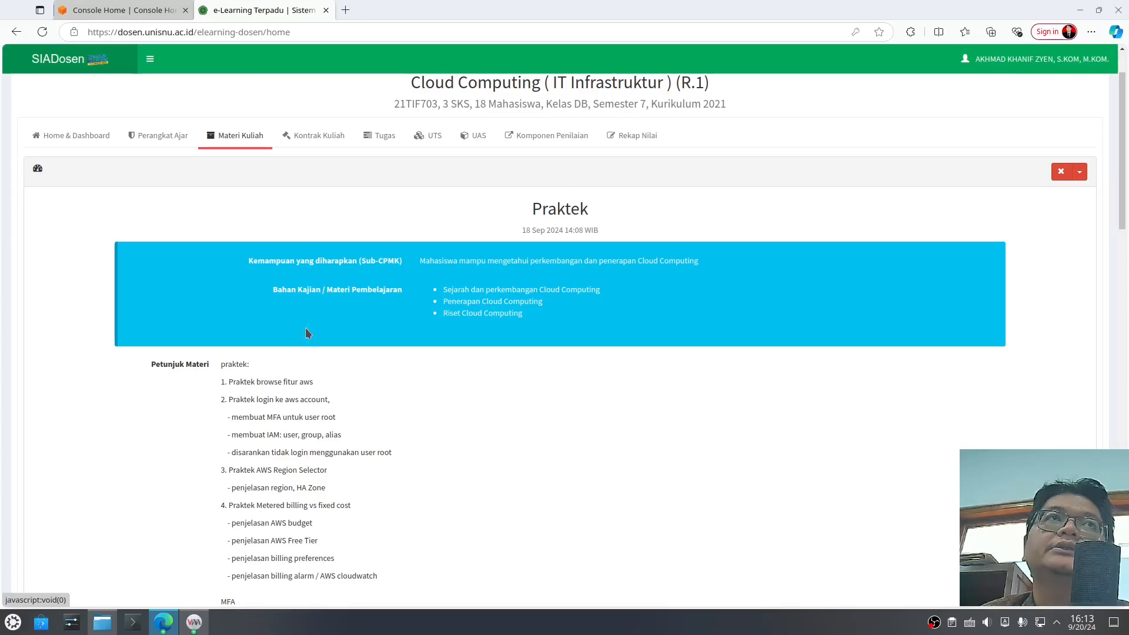
# Step: Open a new browser tab beside the SIADosen e-Learning Praktek page
pyautogui.click(345, 11)
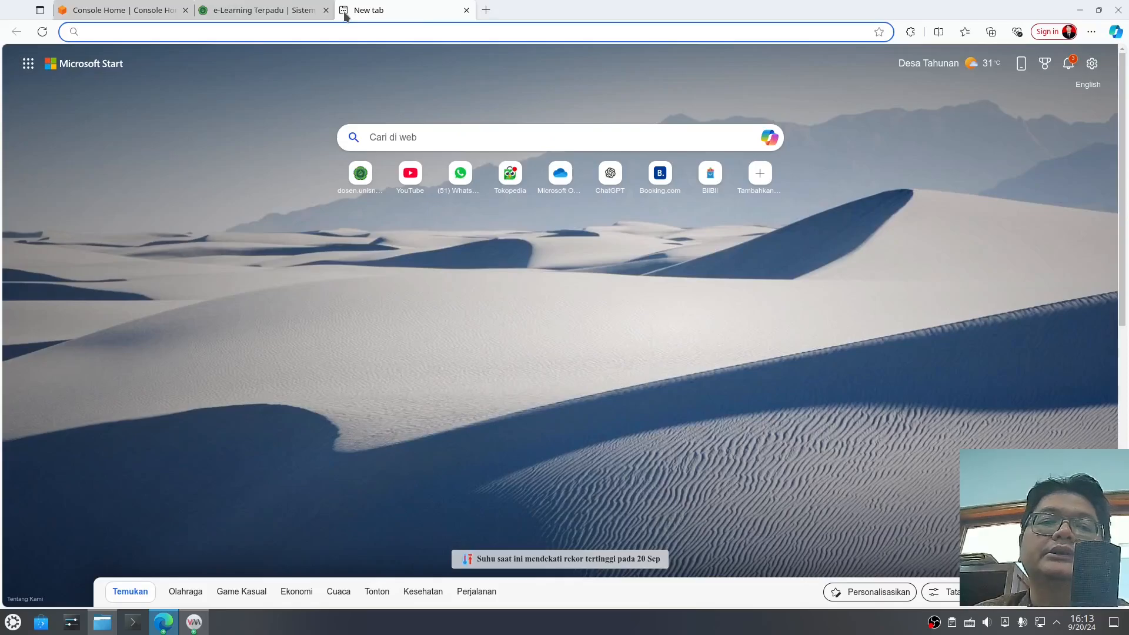
# Step: Search Bing for 'AWS console', close the Free Tier page, and land on Console Home (us-east-1)
pyautogui.write('AWS console')
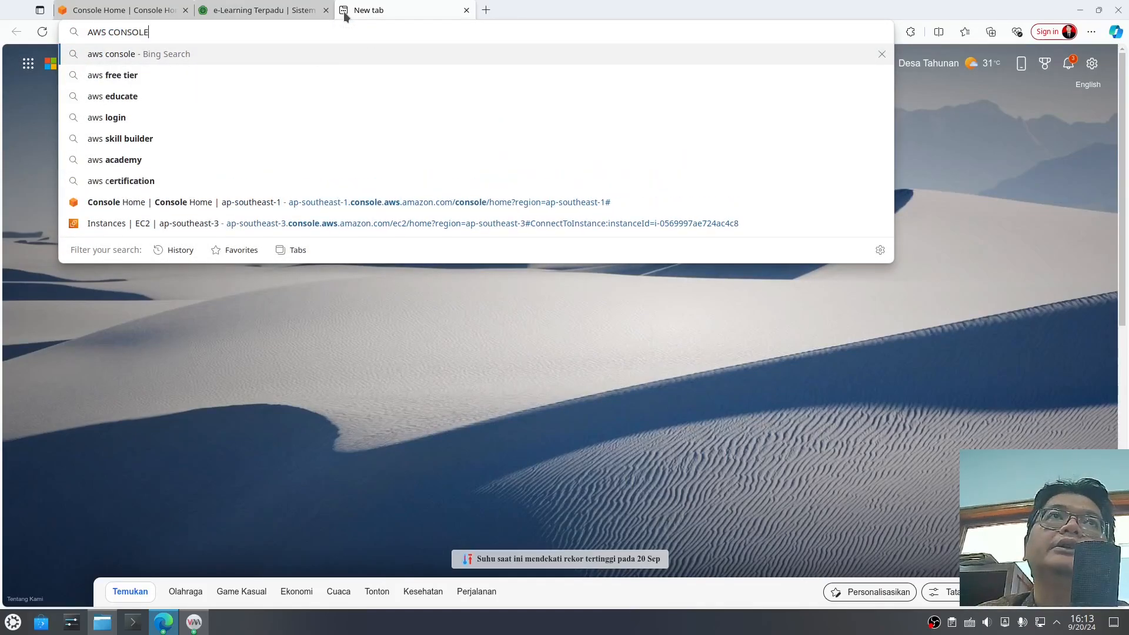
pyautogui.press('Return')
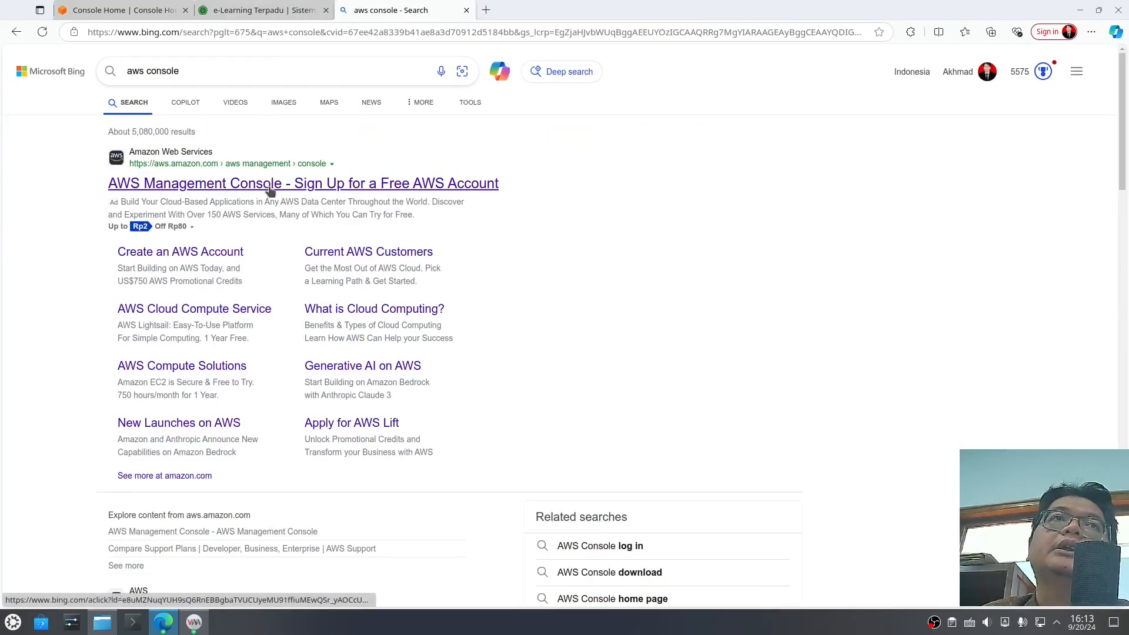
pyautogui.click(269, 185)
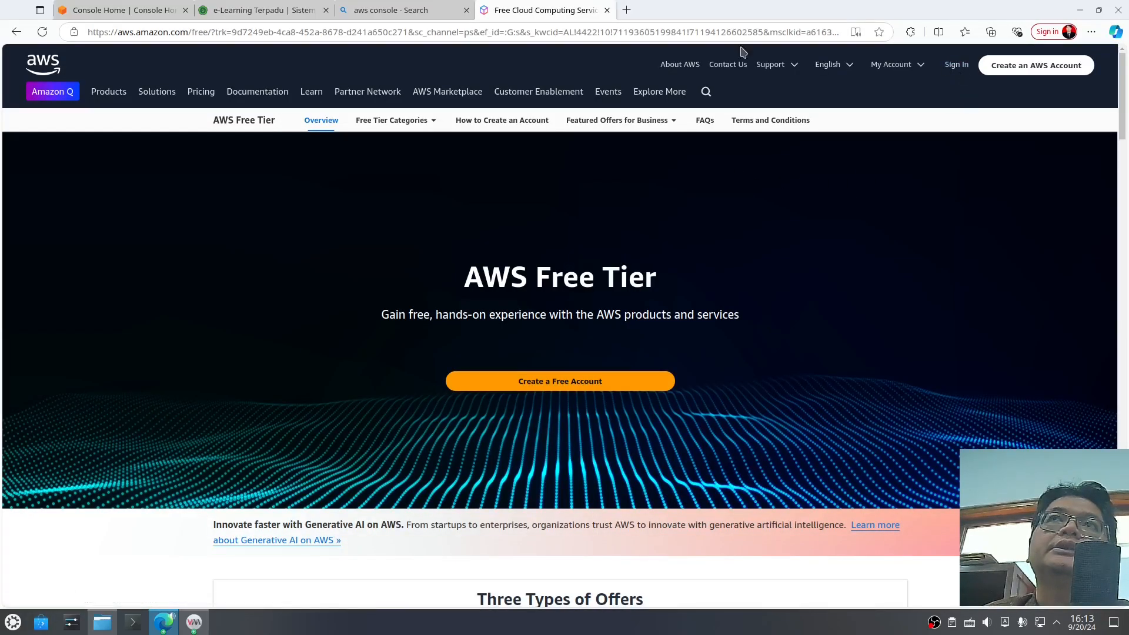
pyautogui.click(606, 10)
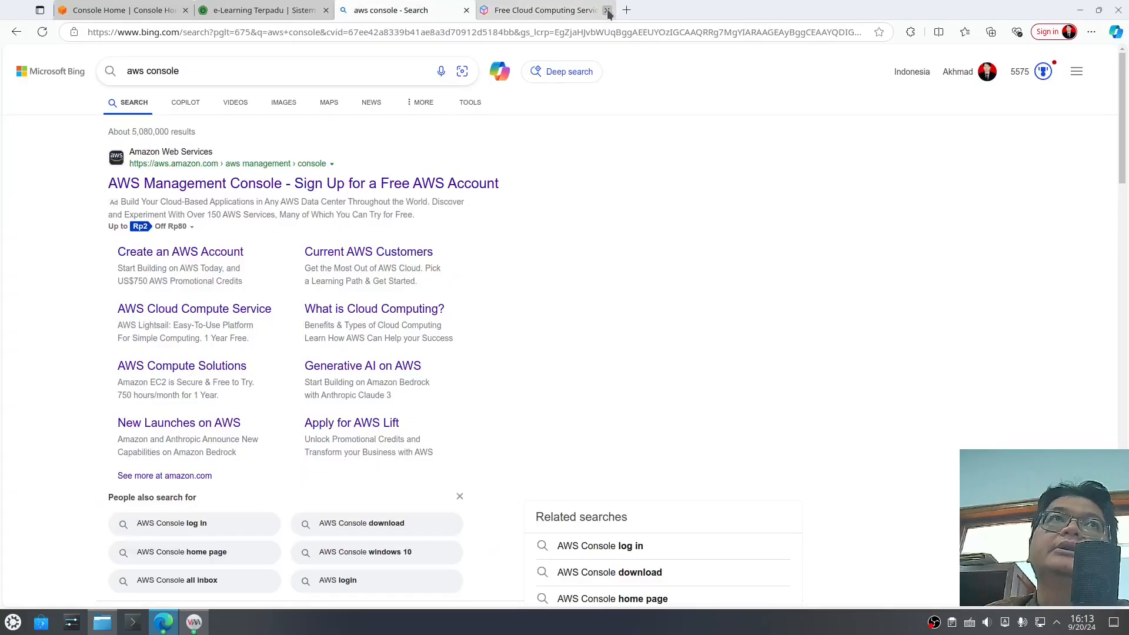
pyautogui.click(124, 7)
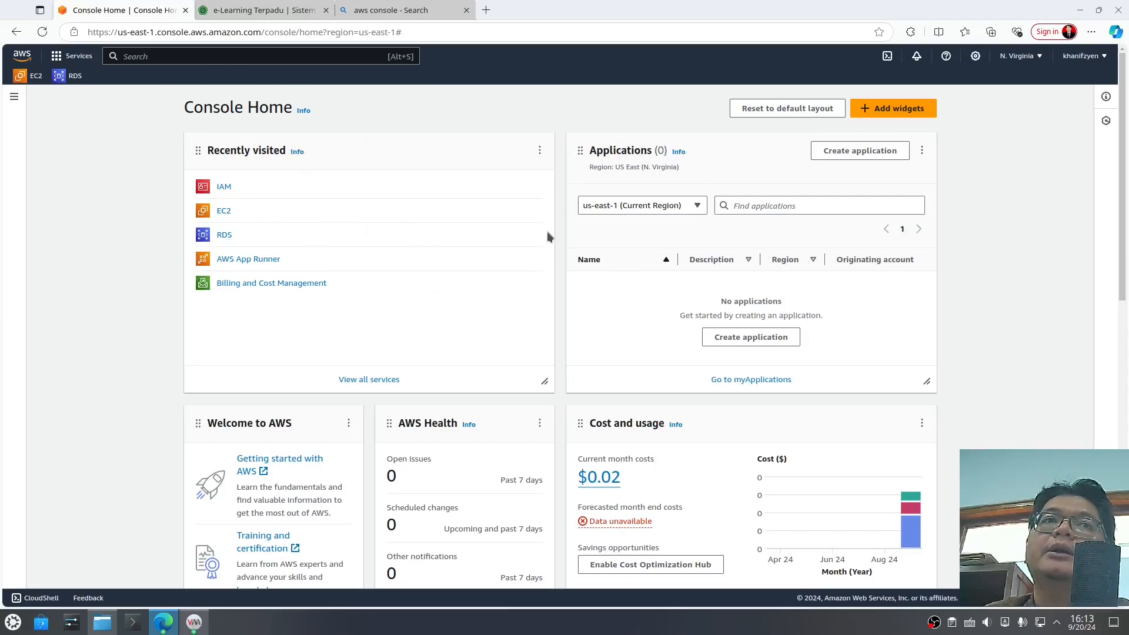
pyautogui.scroll(-1, 575, 360)
pyautogui.scroll(-9, 575, 360)
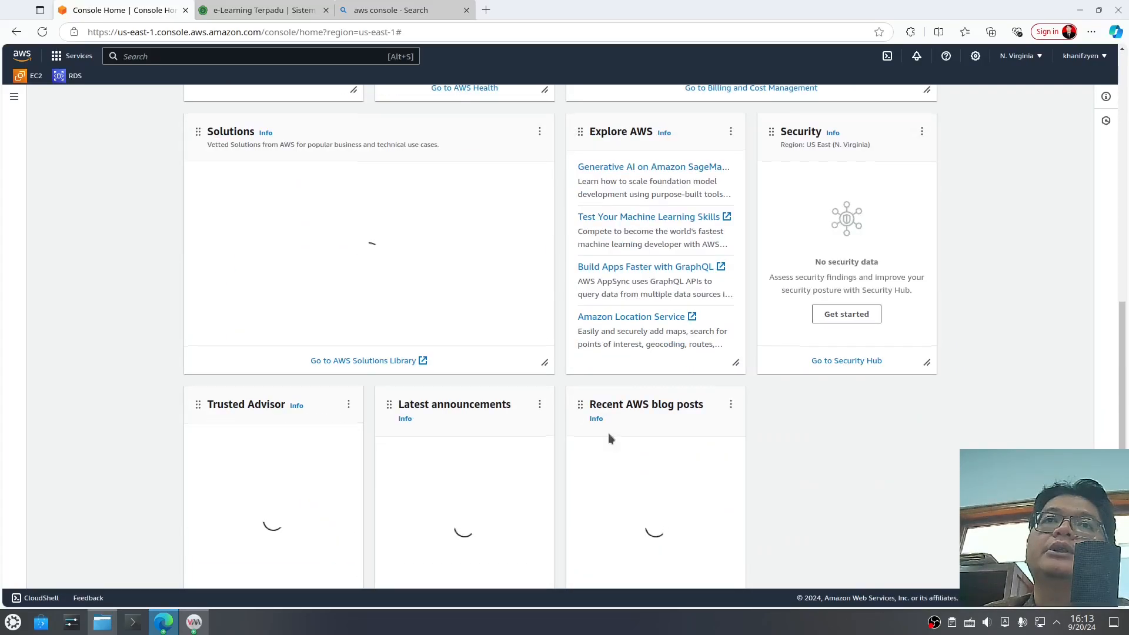
pyautogui.scroll(-2, 612, 435)
pyautogui.scroll(12, 622, 439)
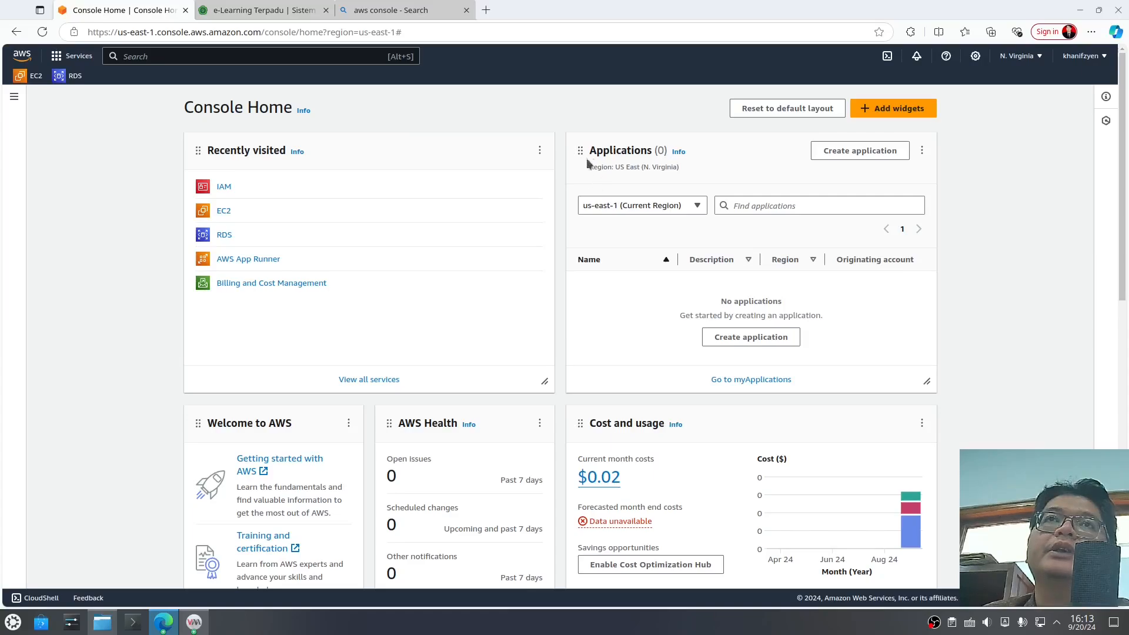
pyautogui.moveTo(579, 152)
pyautogui.mouseDown()
pyautogui.moveTo(196, 148)
pyautogui.moveTo(597, 151)
pyautogui.mouseUp()
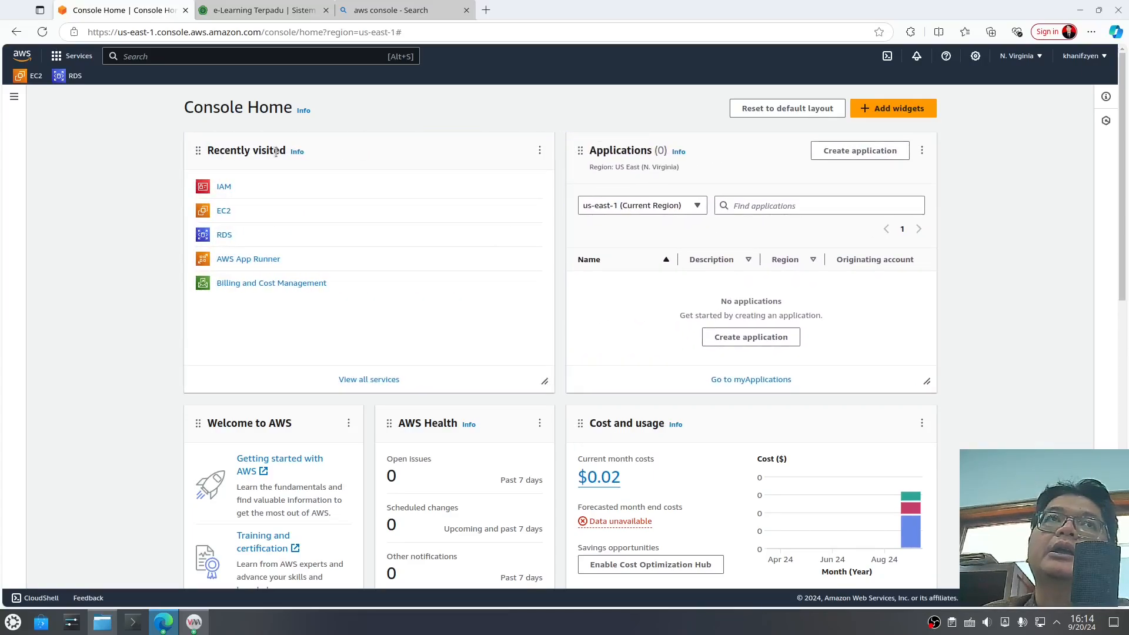
pyautogui.scroll(-5, 531, 342)
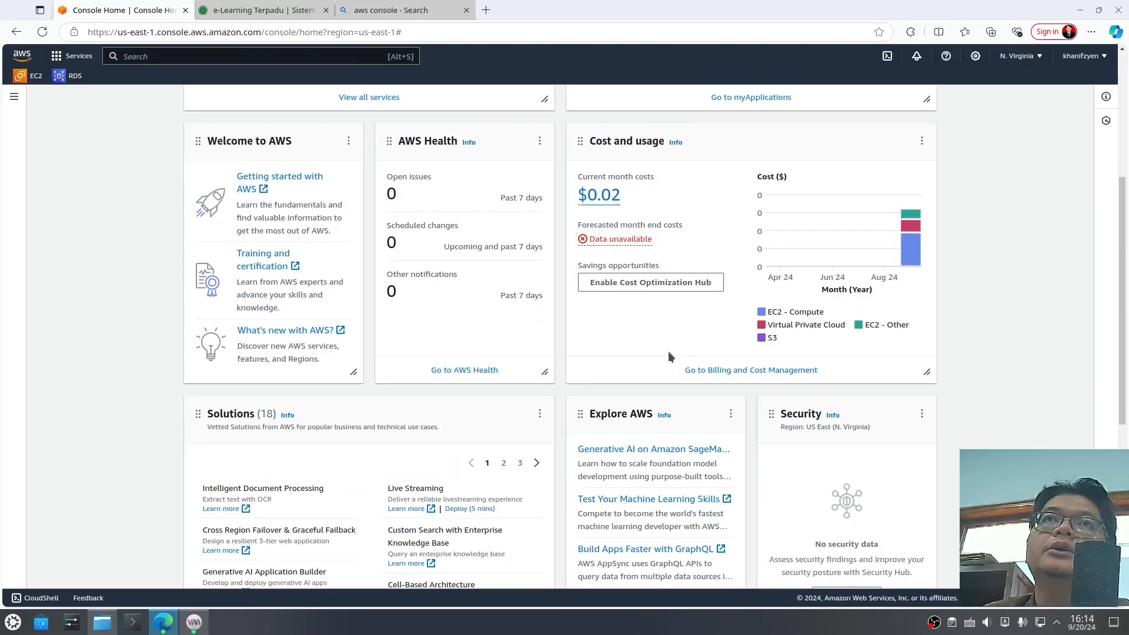
pyautogui.scroll(5, 668, 351)
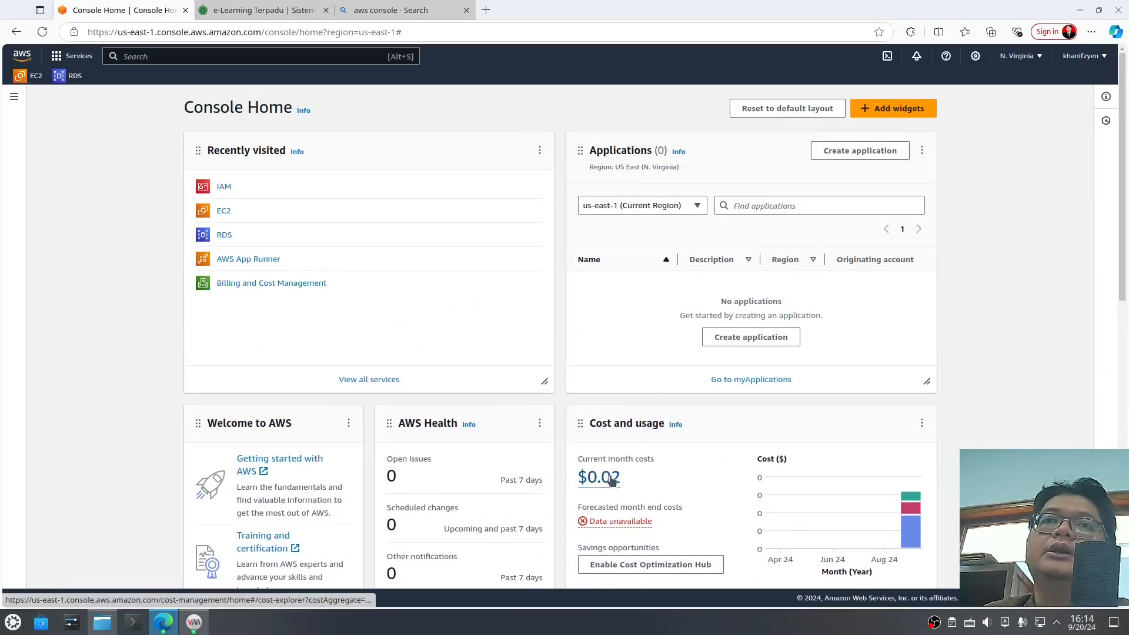
pyautogui.click(602, 484)
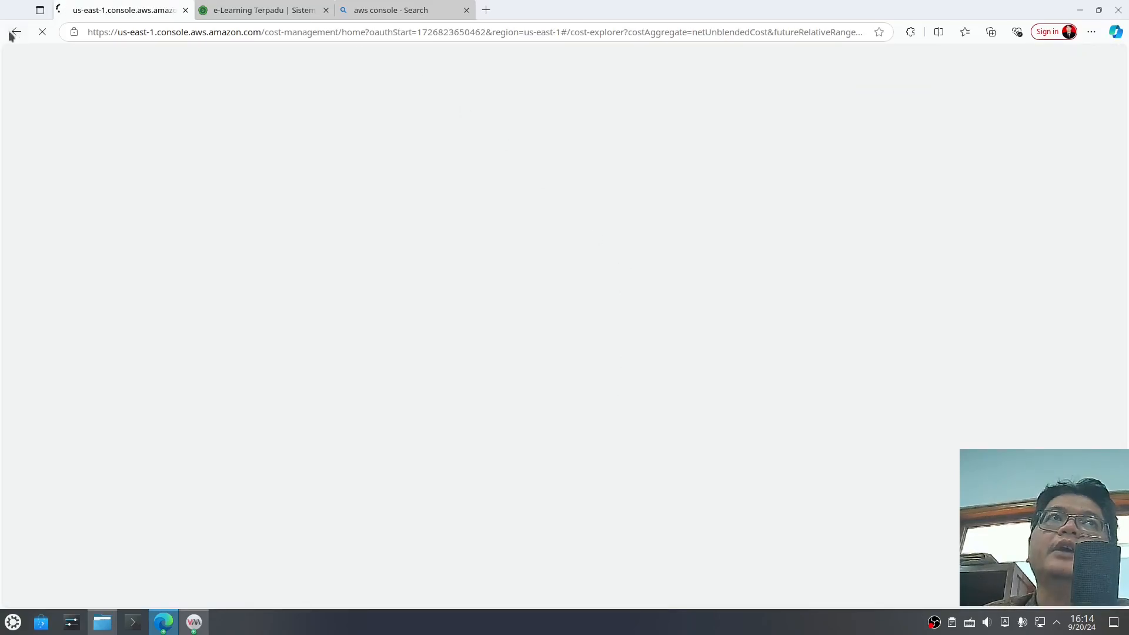
pyautogui.click(14, 32)
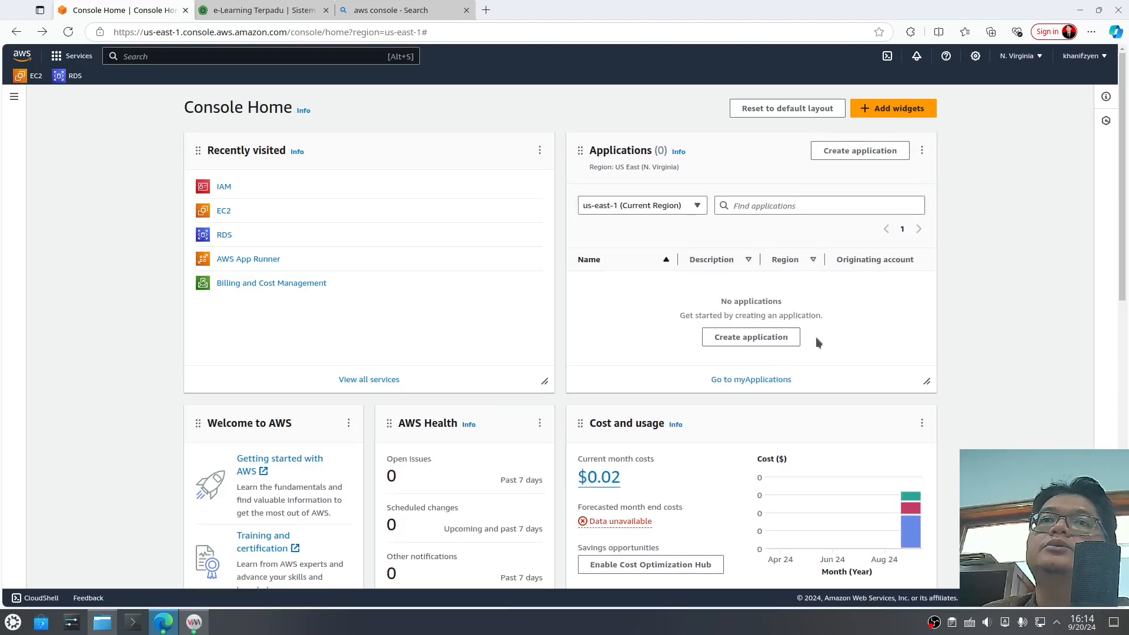
pyautogui.scroll(-2, 816, 336)
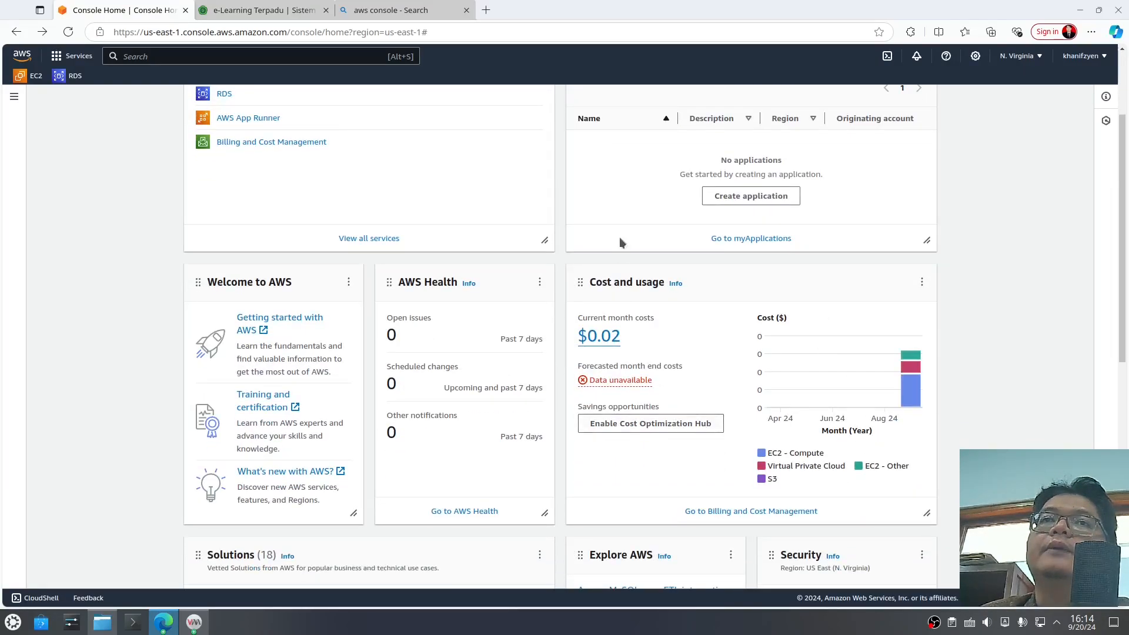
pyautogui.scroll(2, 619, 242)
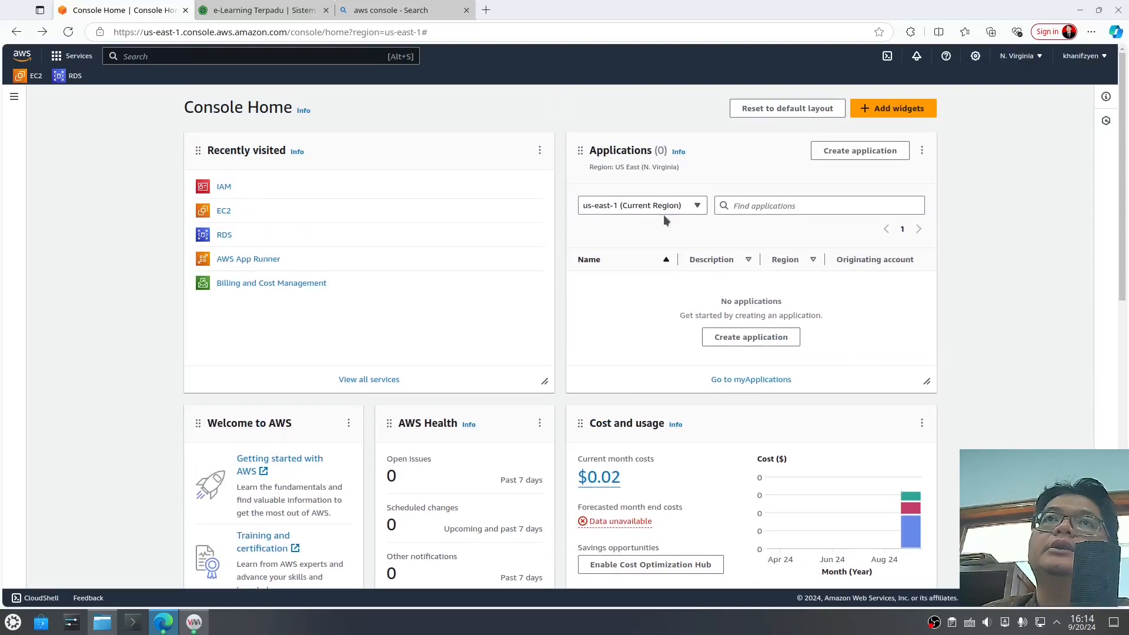
# Step: Place a Favorites widget listing EC2 and RDS on Console Home and close the widget panel
pyautogui.click(926, 110)
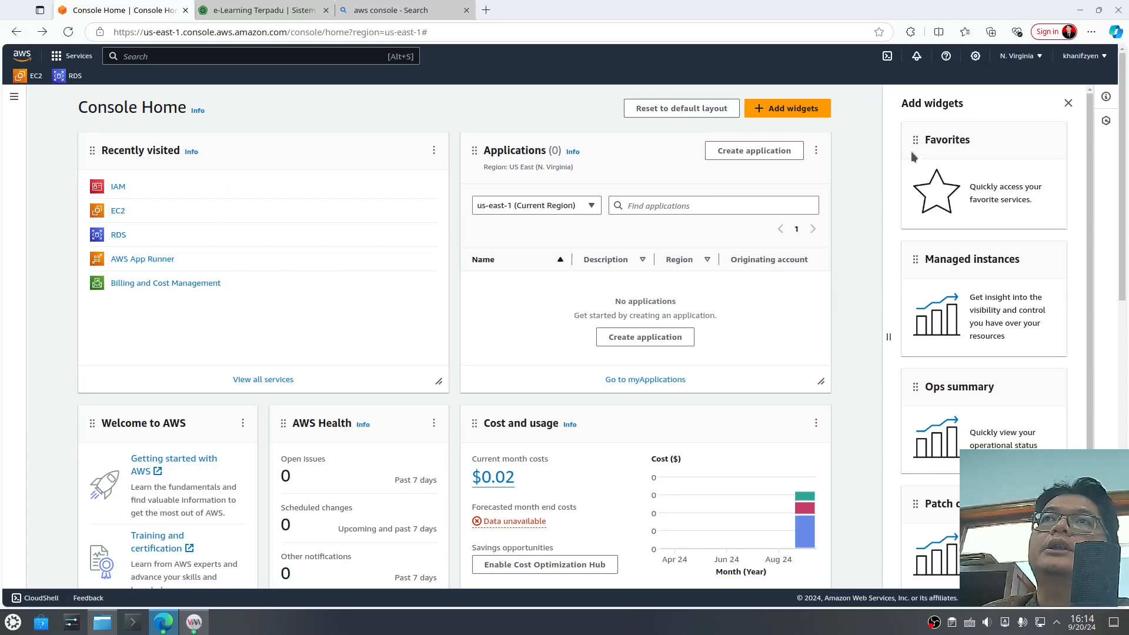
pyautogui.moveTo(912, 142); pyautogui.dragTo(474, 151)
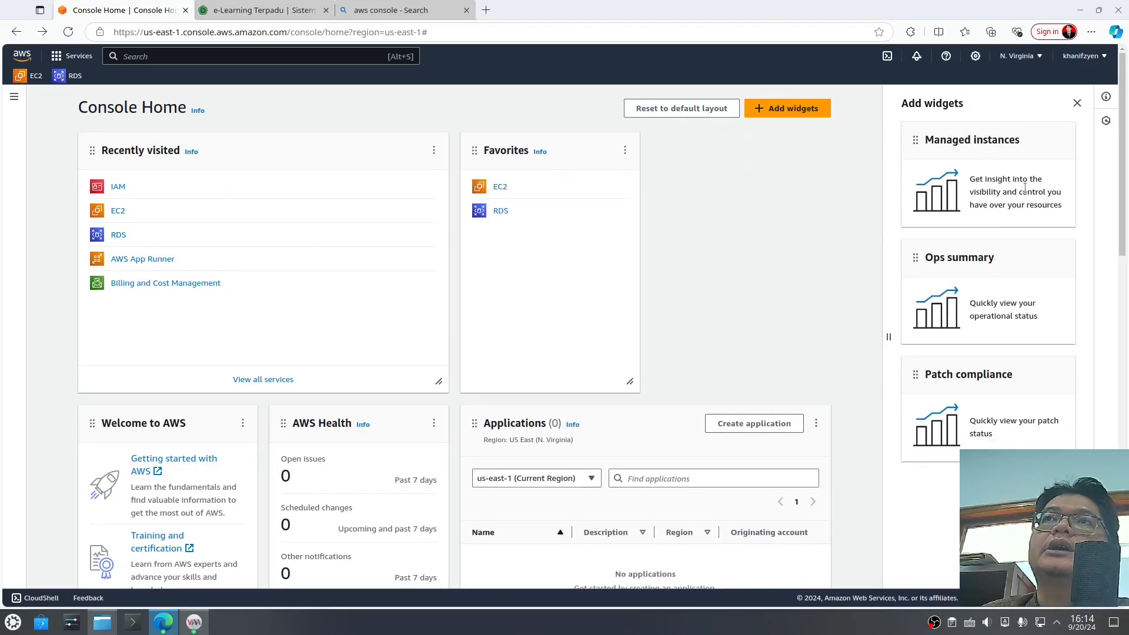
pyautogui.click(1077, 104)
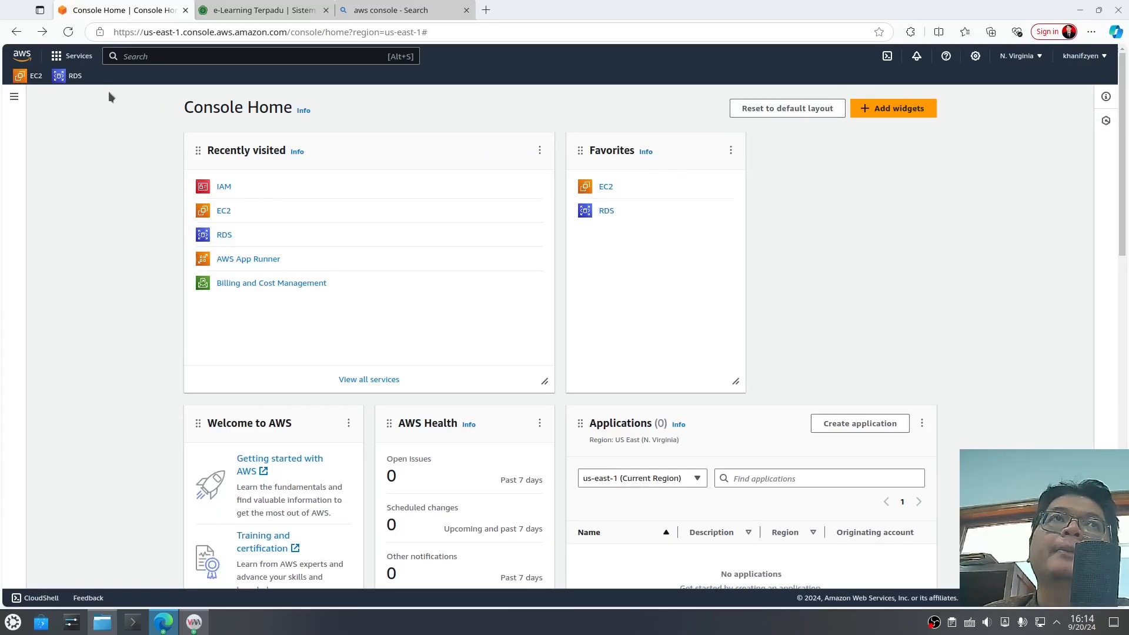
# Step: Browse the Services catalogue through Compute, Database, Storage and Networking & Content Delivery, ending on Compute
pyautogui.click(73, 56)
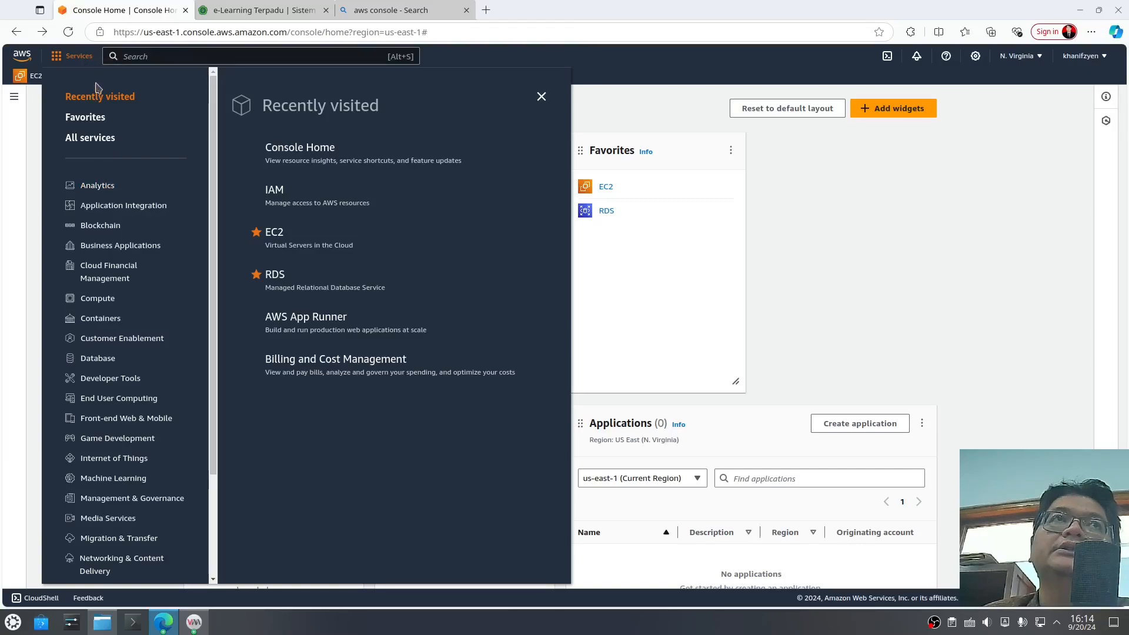
pyautogui.click(74, 59)
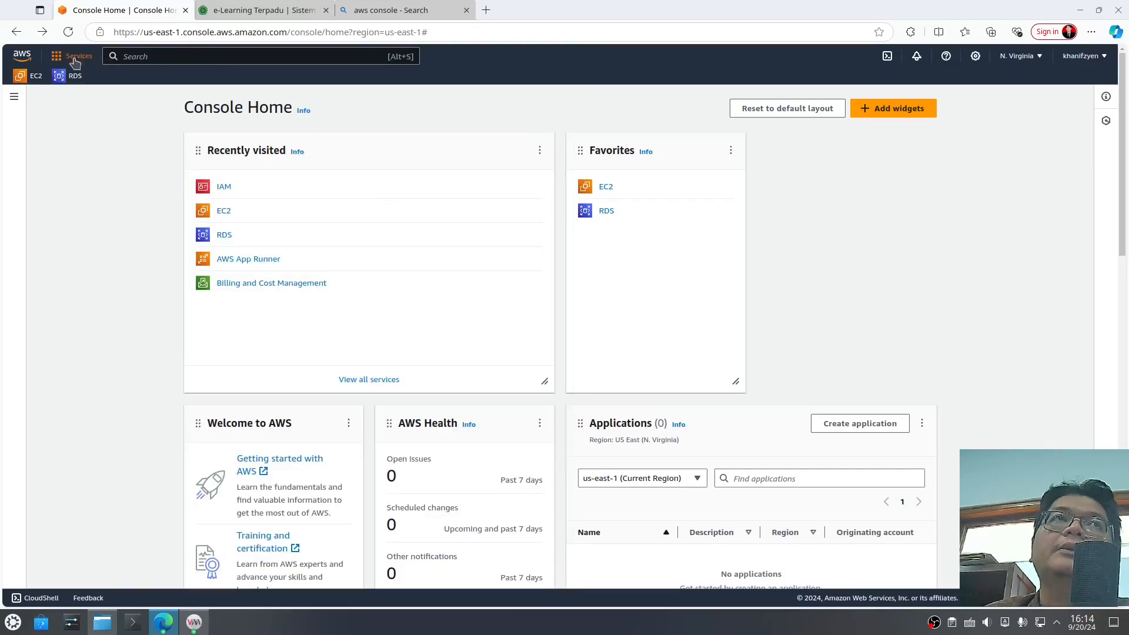
pyautogui.click(73, 58)
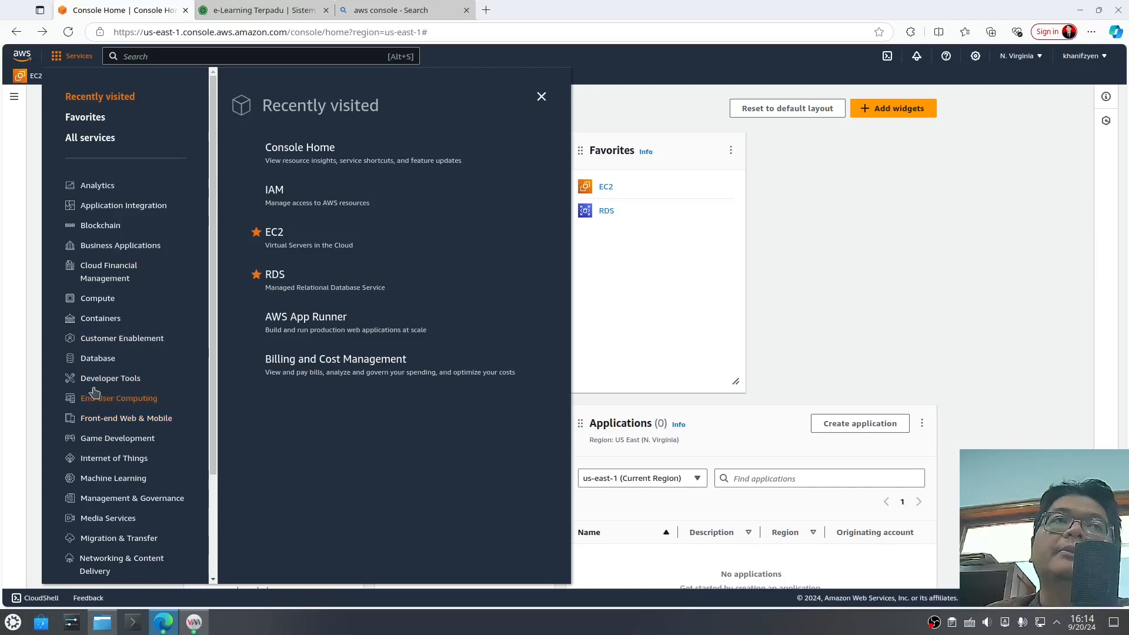
pyautogui.click(97, 297)
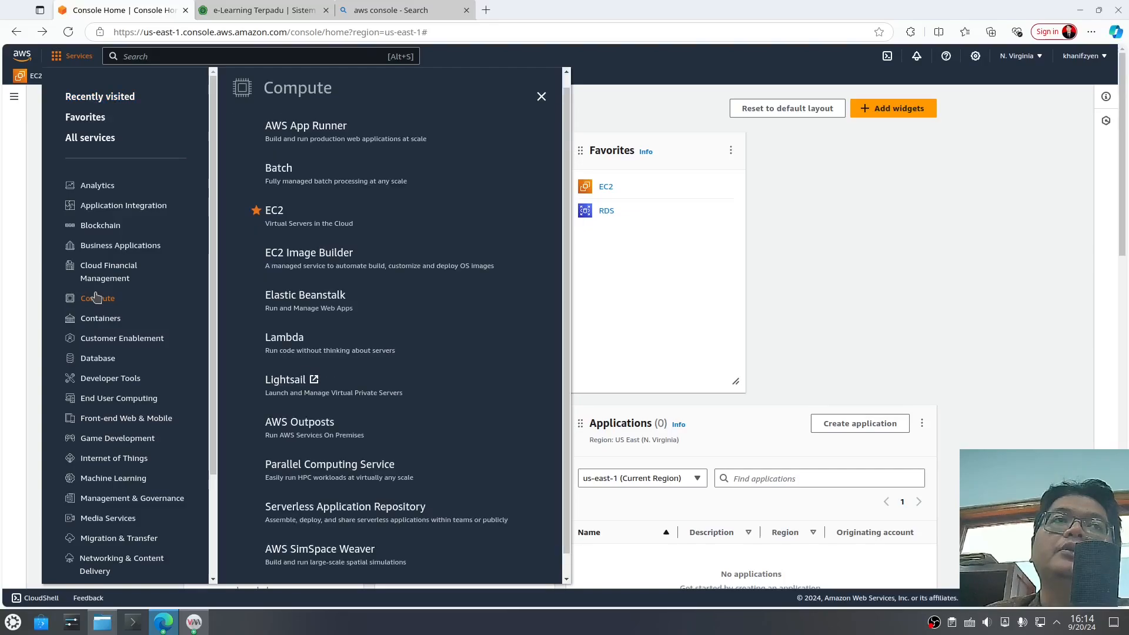
pyautogui.click(96, 359)
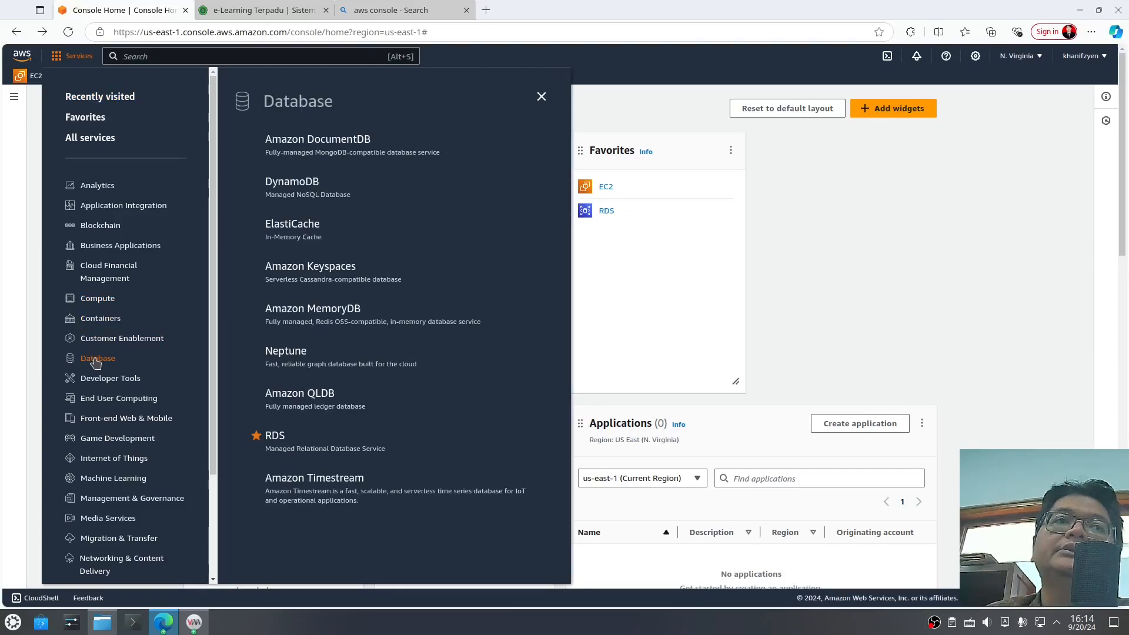
pyautogui.scroll(-1, 102, 371)
pyautogui.scroll(-1, 101, 372)
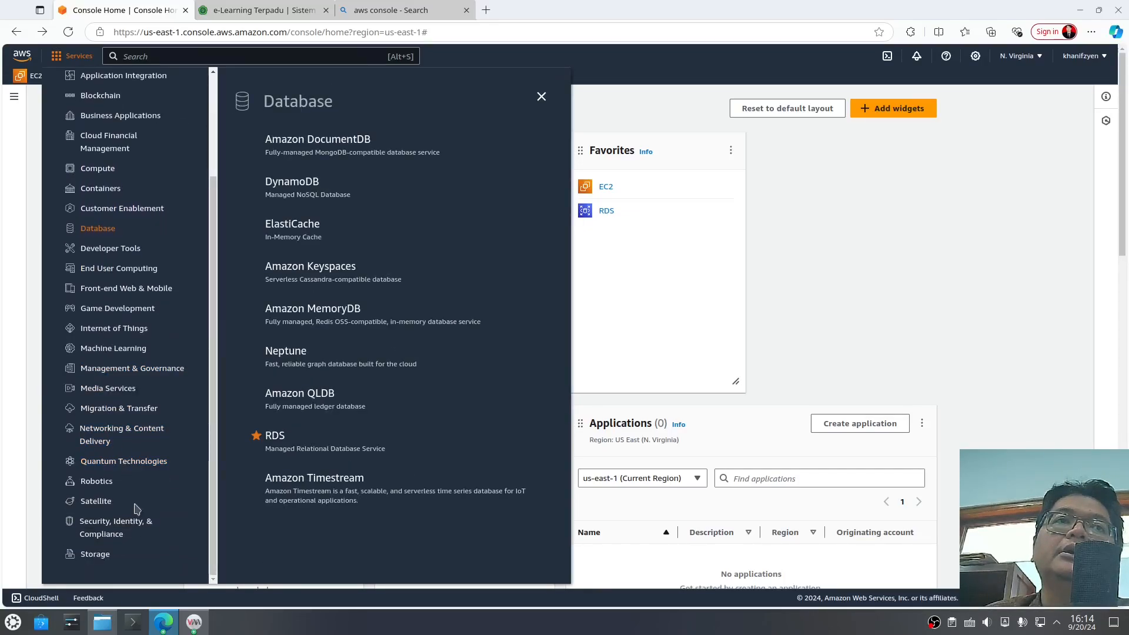
pyautogui.click(109, 552)
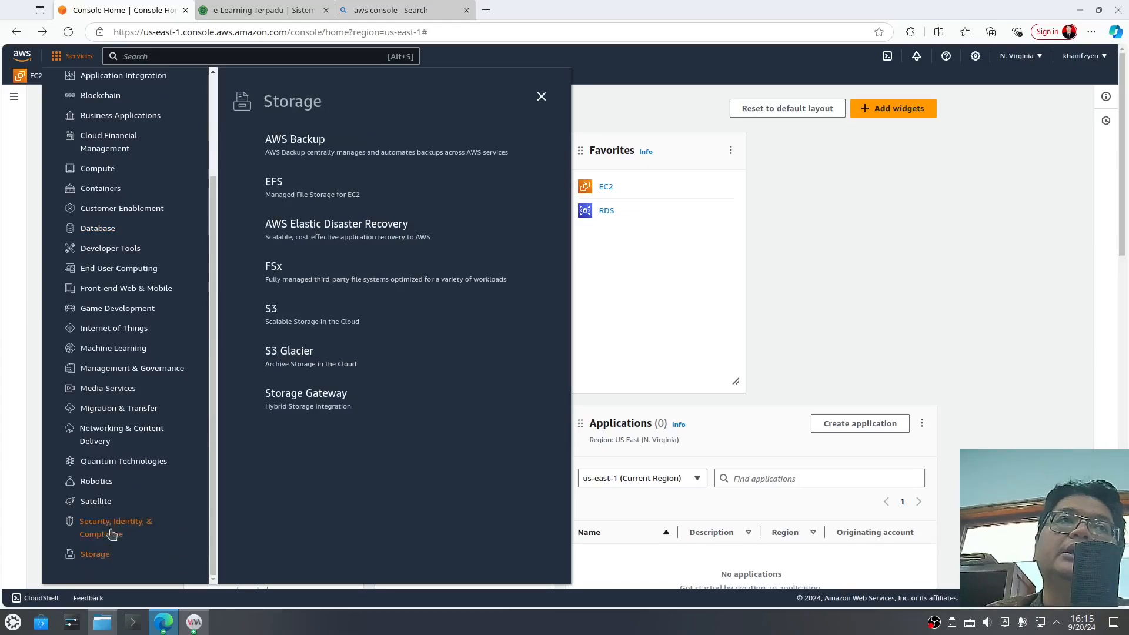
pyautogui.click(106, 438)
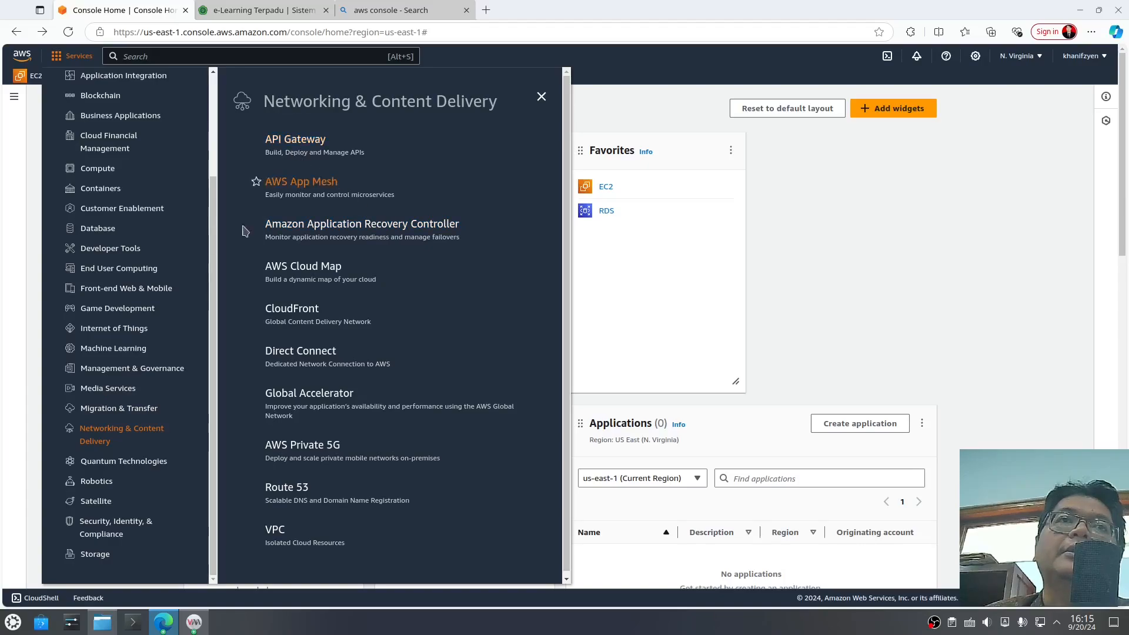
pyautogui.scroll(2, 134, 196)
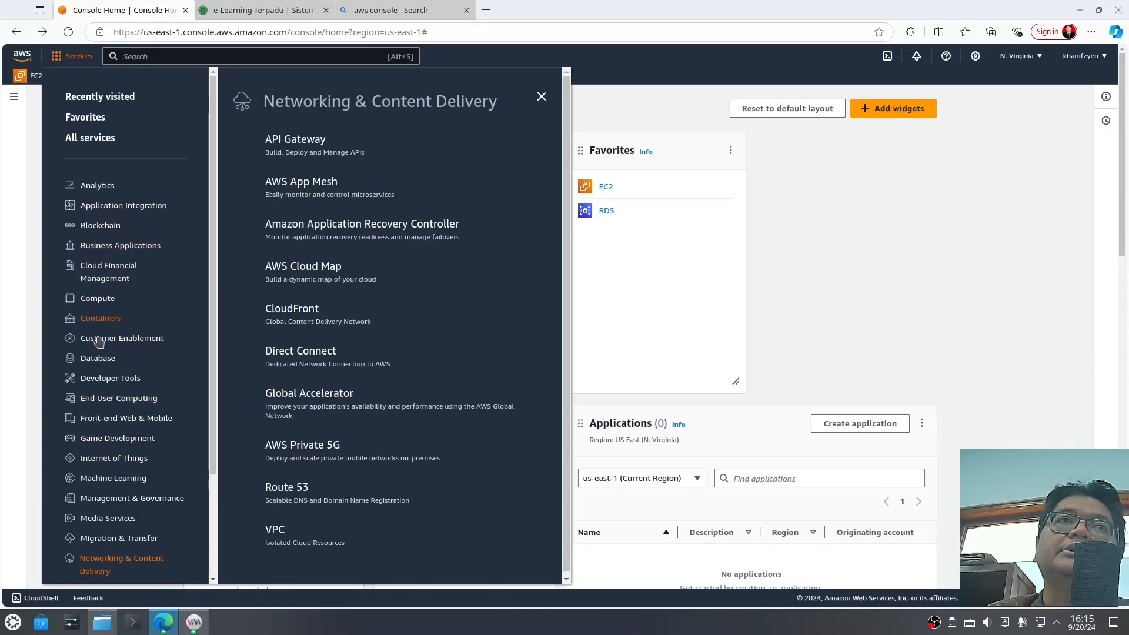
pyautogui.click(110, 298)
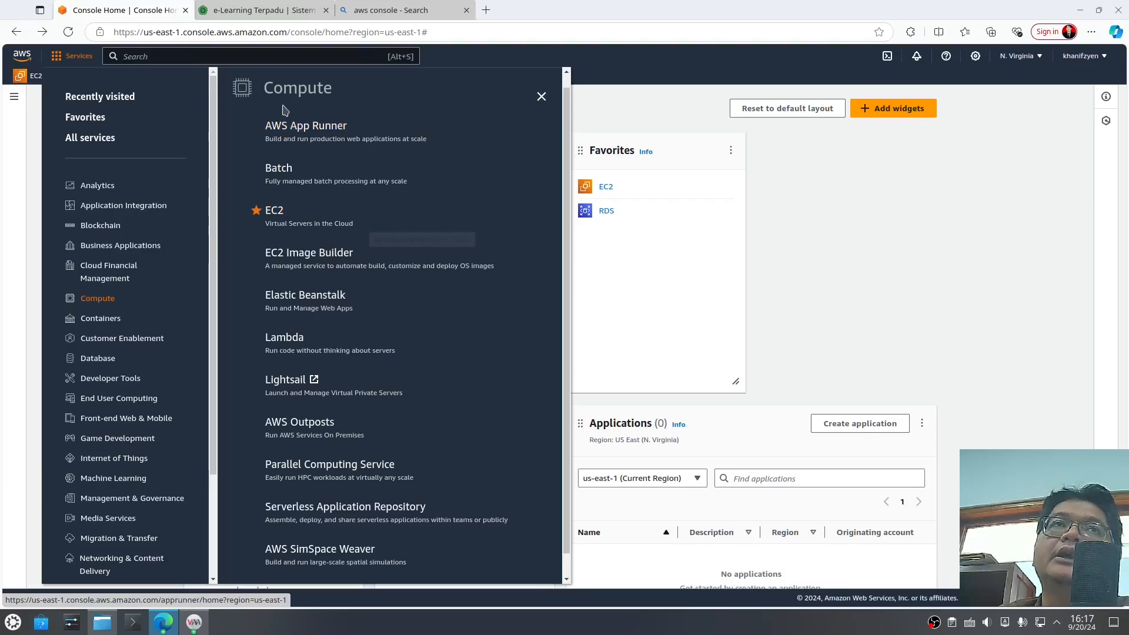
# Step: Unstar and re-star EC2 so Favorites list RDS then EC2, and close the Services menu
pyautogui.click(256, 212)
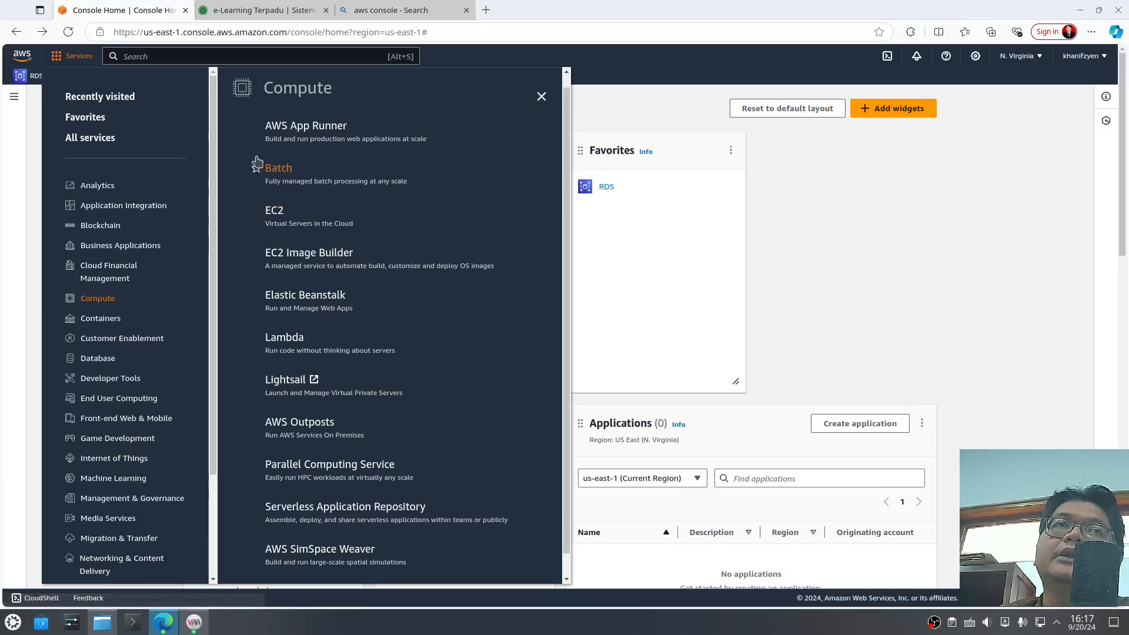
pyautogui.click(257, 211)
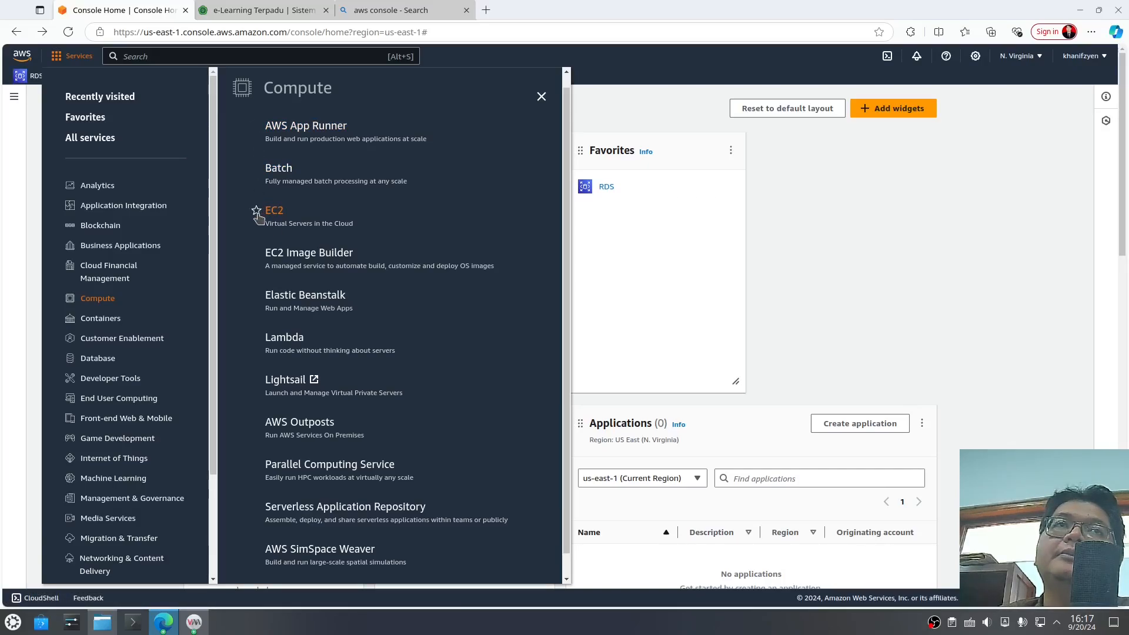
pyautogui.click(742, 252)
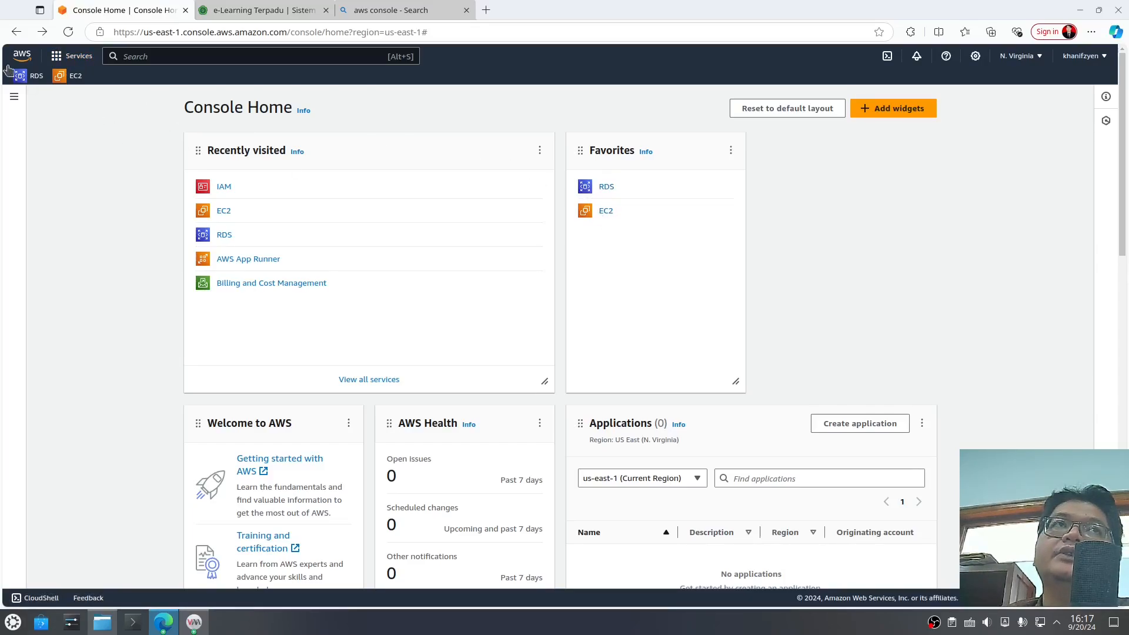
# Step: Reopen the Services catalogue on the Compute category, with EC2 still starred
pyautogui.click(74, 56)
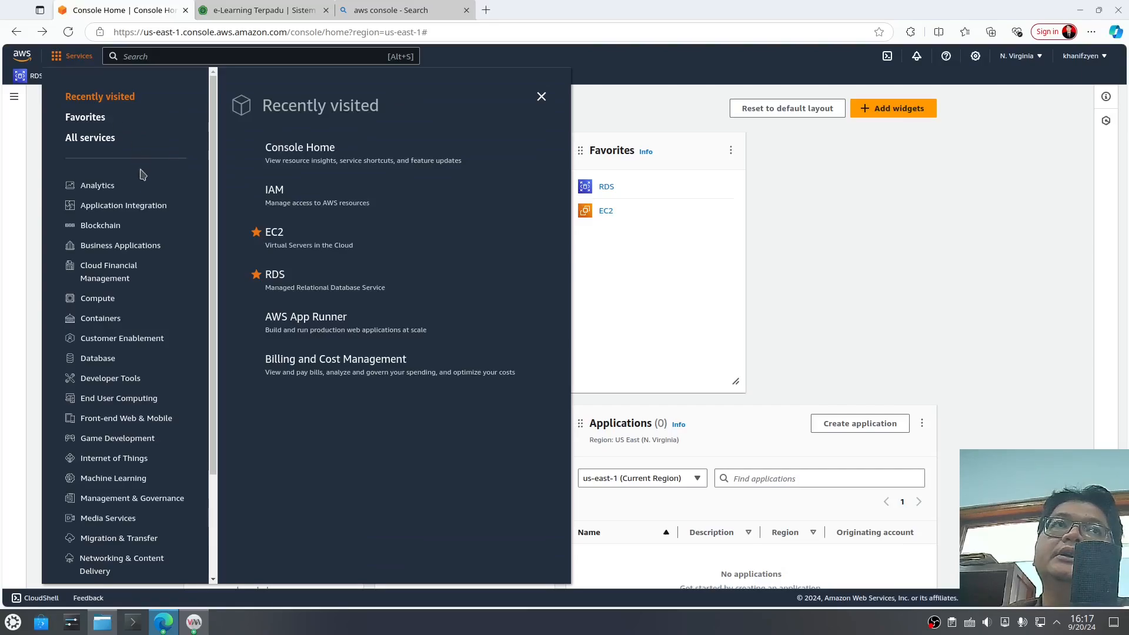
pyautogui.click(104, 298)
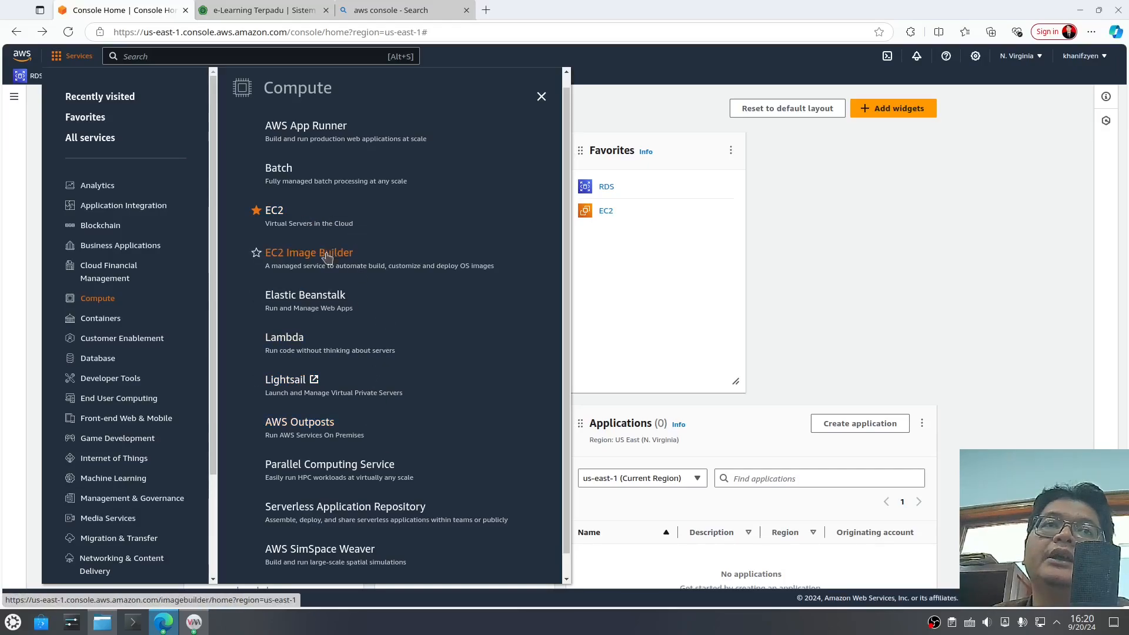
pyautogui.scroll(-1, 375, 384)
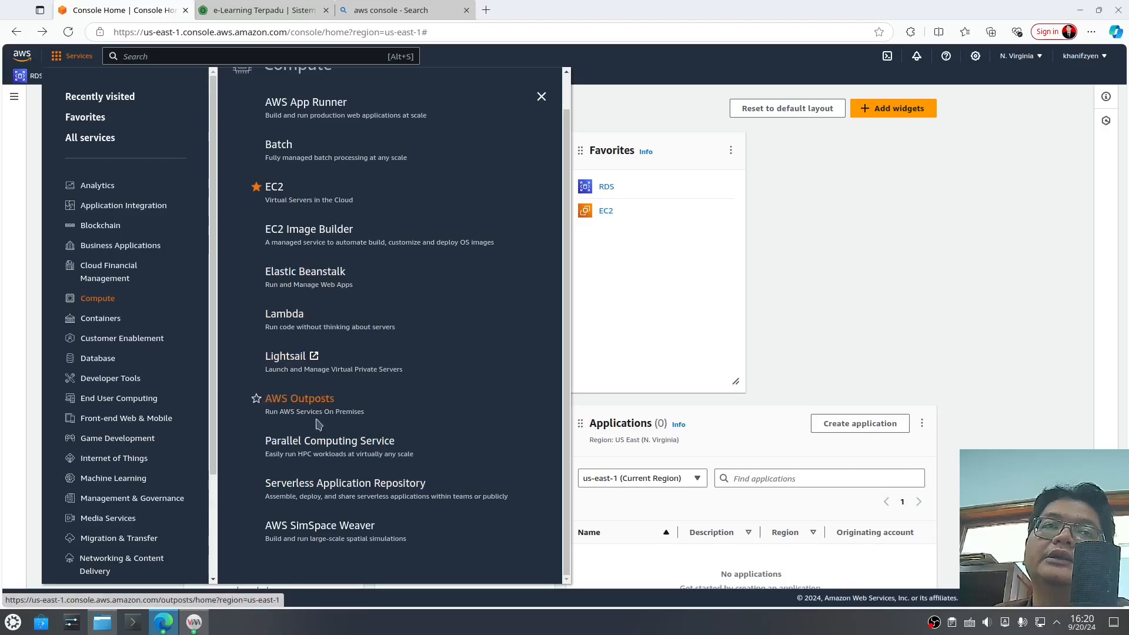
# Step: Show the Database category, with RDS starred, and scroll through its services list
pyautogui.click(108, 362)
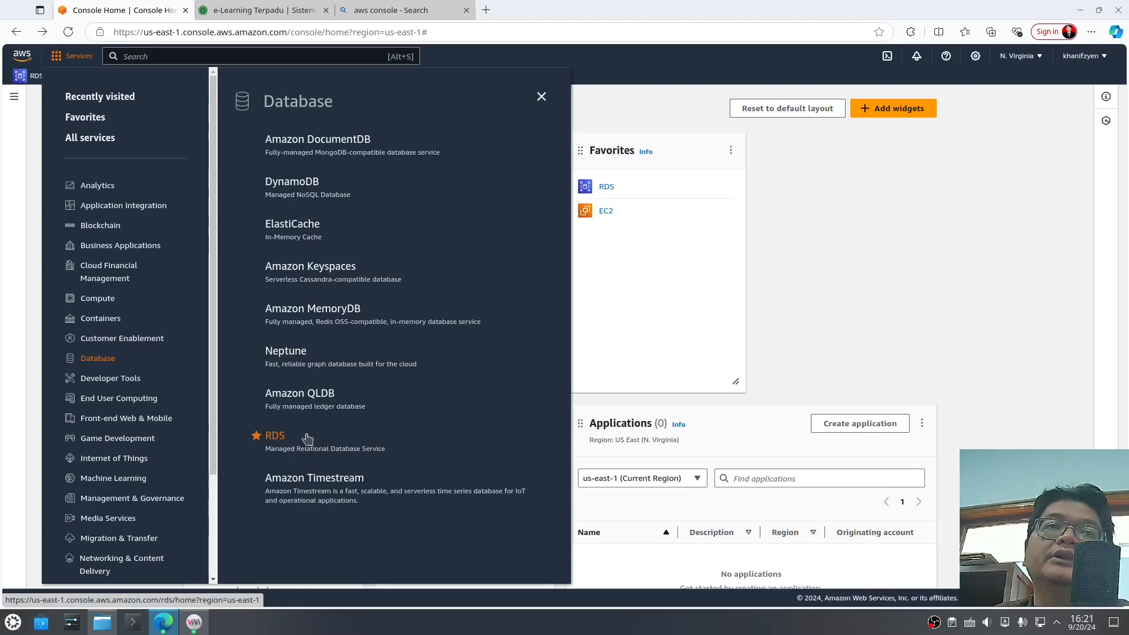
pyautogui.click(287, 432)
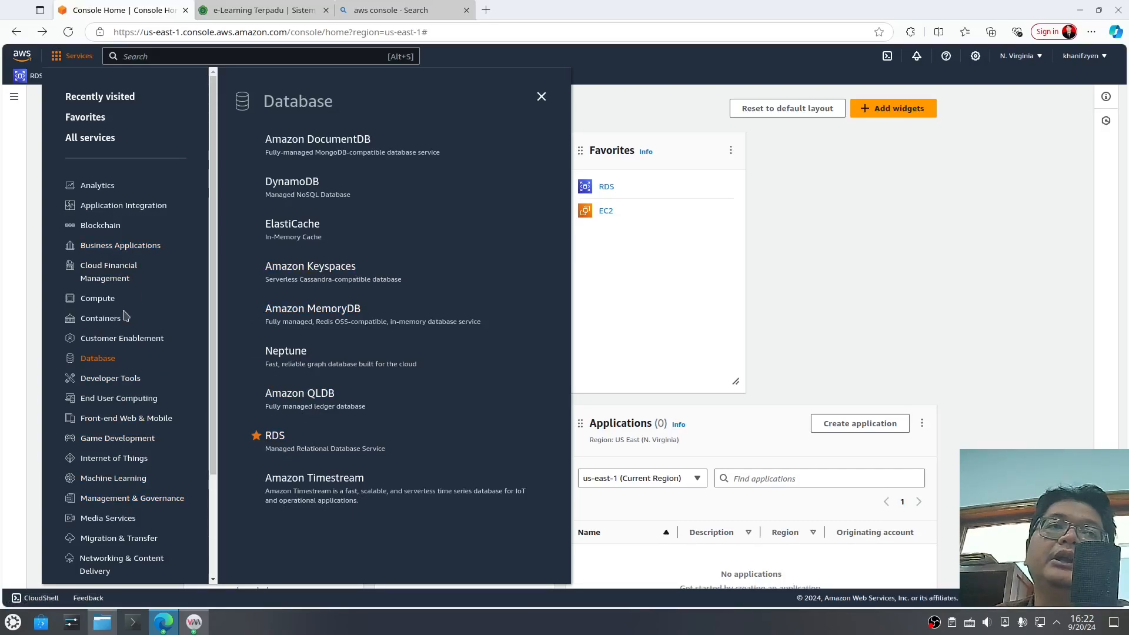
pyautogui.scroll(-1, 124, 494)
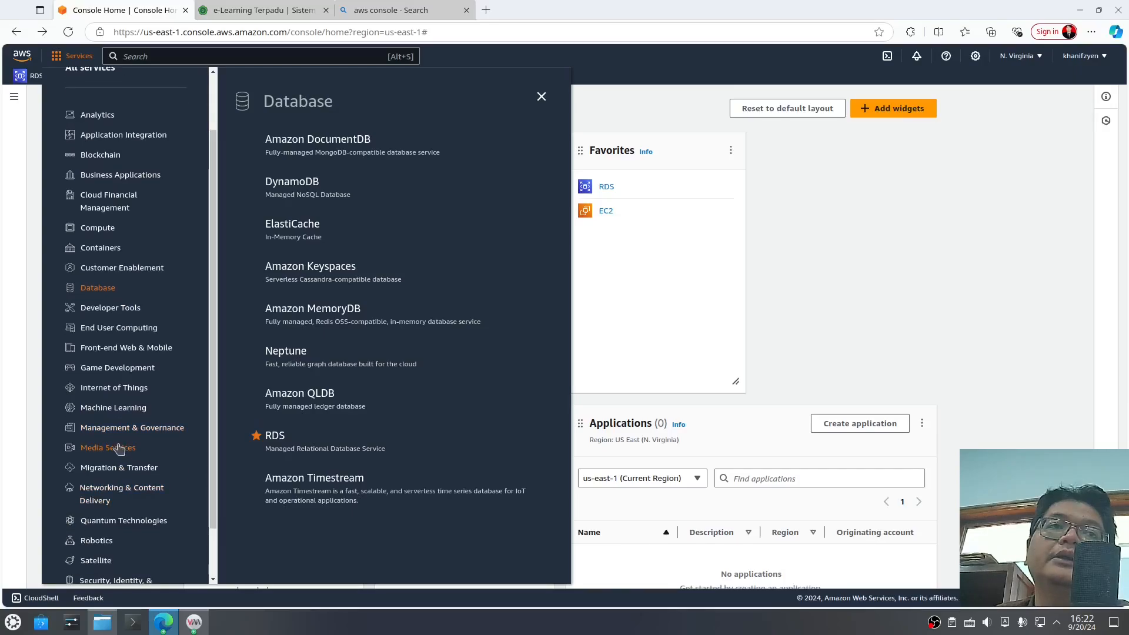
pyautogui.scroll(-2, 116, 513)
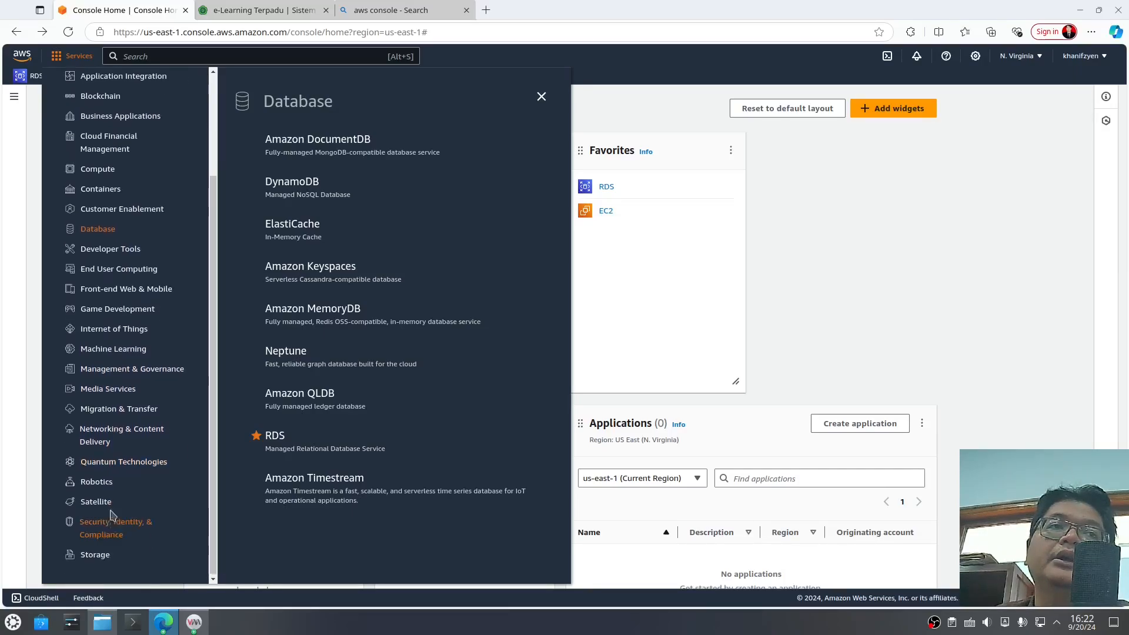
# Step: Show the Storage category and review AWS Backup, EFS, FSx, S3, S3 Glacier and Storage Gateway
pyautogui.click(100, 556)
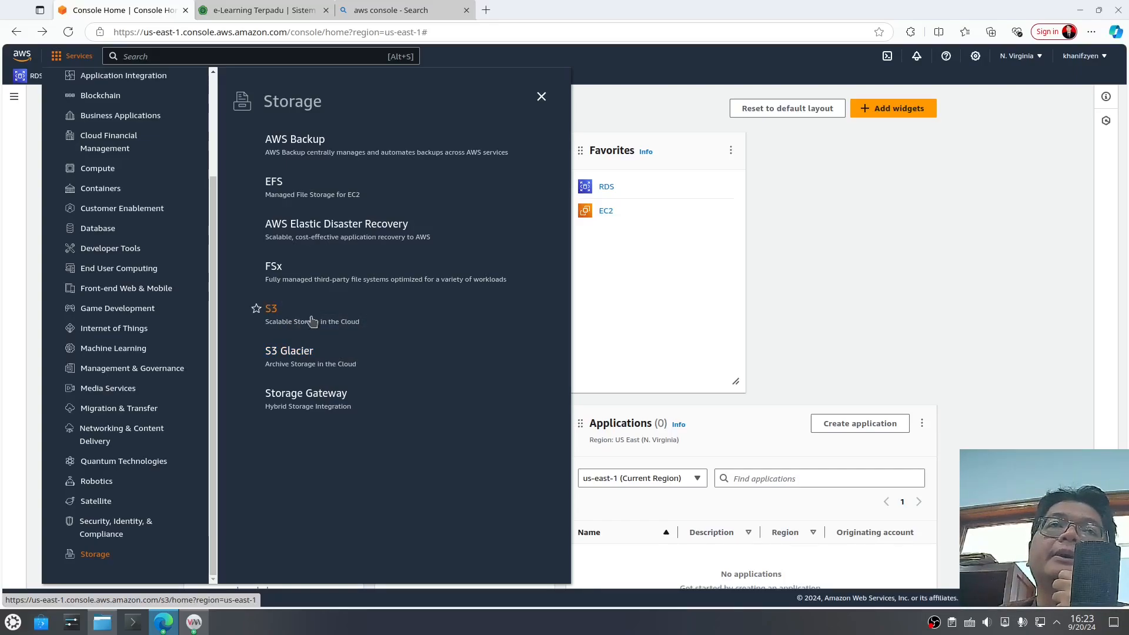
pyautogui.scroll(3, 118, 424)
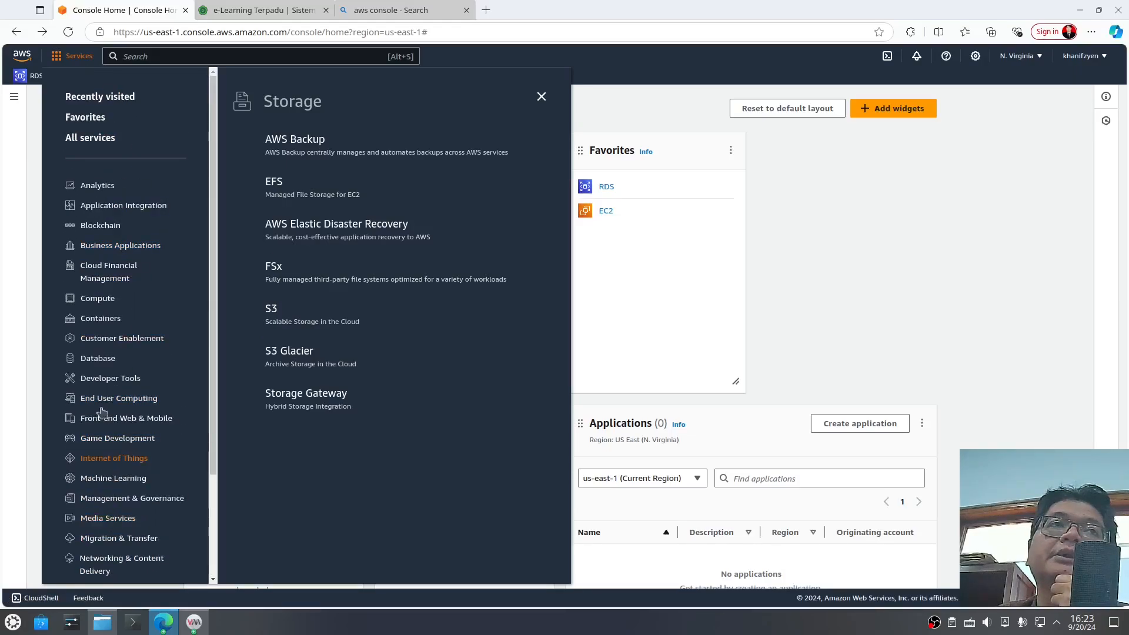
pyautogui.scroll(-2, 142, 488)
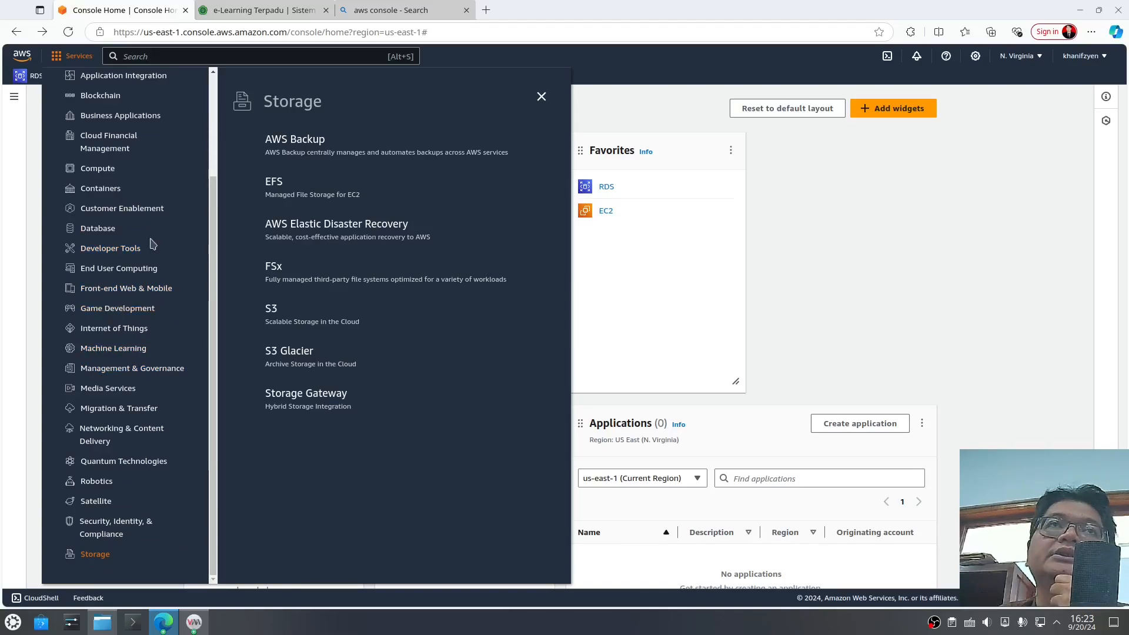
pyautogui.scroll(3, 110, 382)
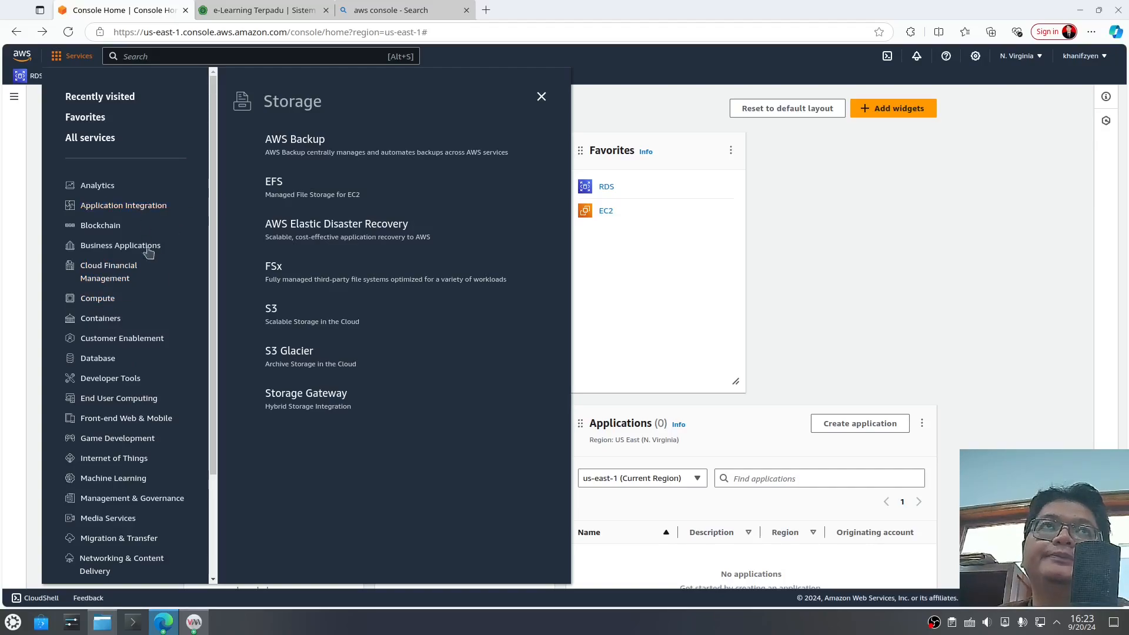
# Step: Highlight the first practice steps, including logging into AWS, on the Praktek page
pyautogui.click(258, 10)
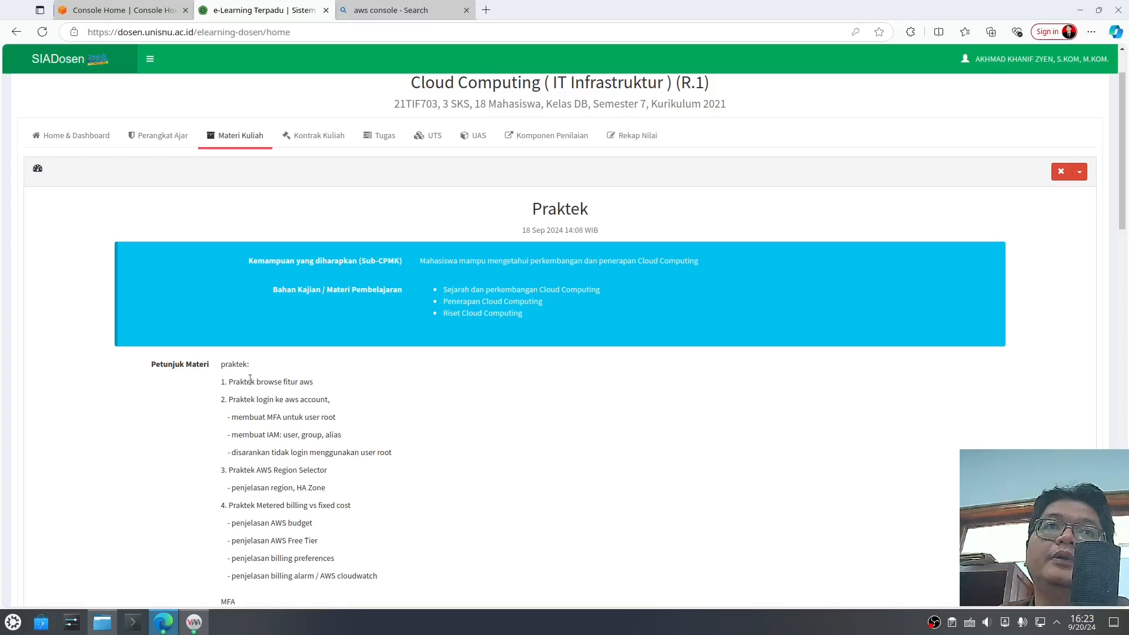
pyautogui.moveTo(232, 382); pyautogui.dragTo(330, 376)
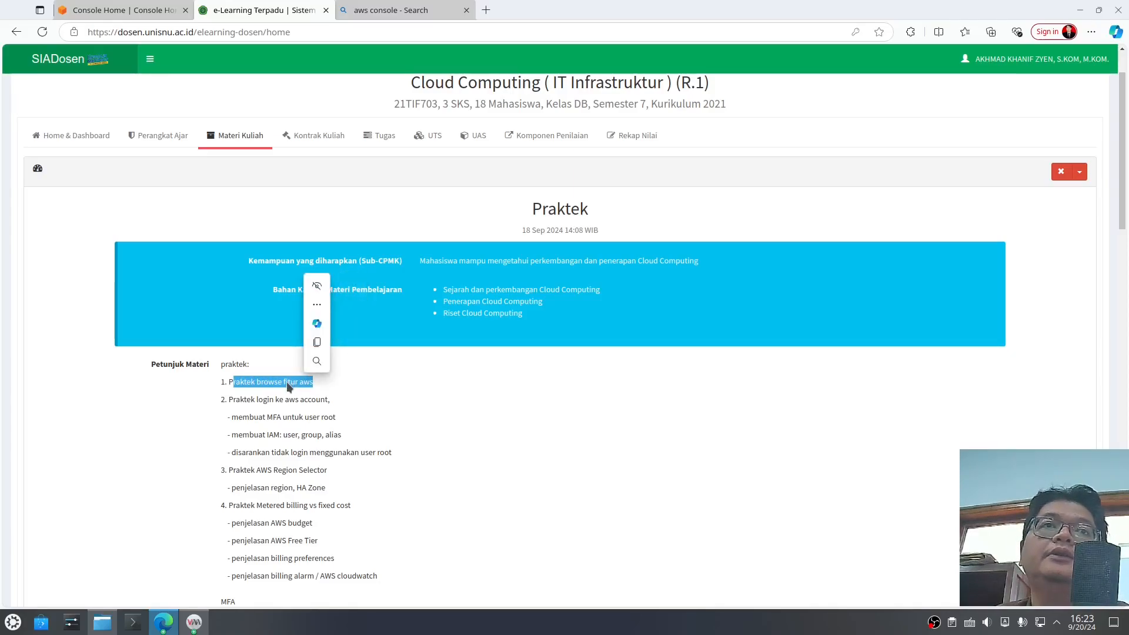
pyautogui.click(235, 398)
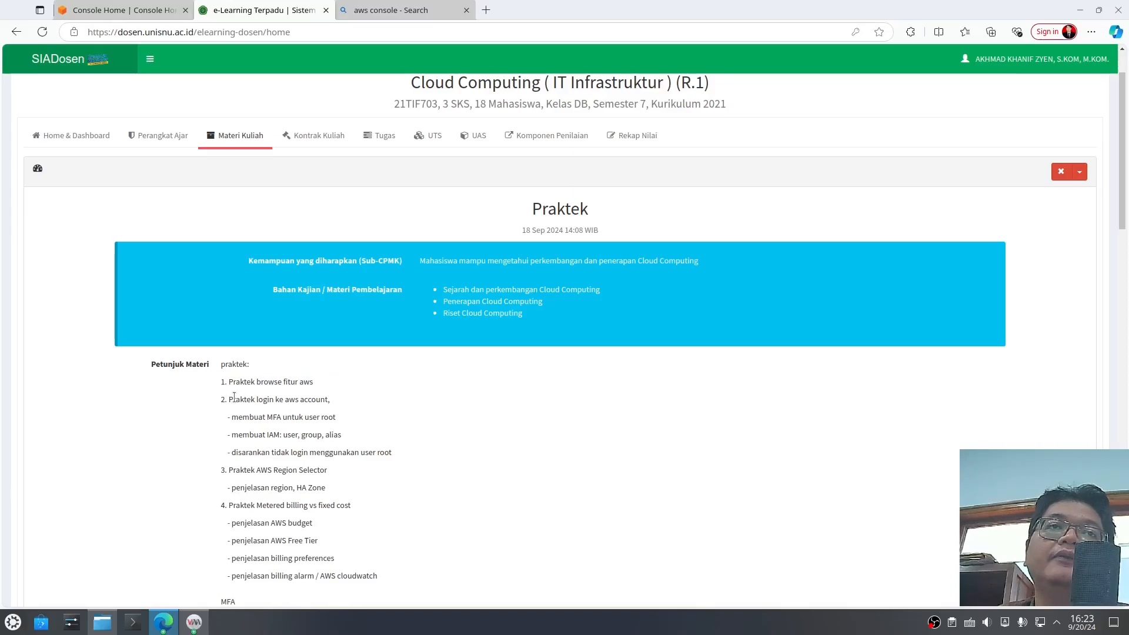
pyautogui.moveTo(234, 397); pyautogui.dragTo(312, 399)
# Step: Close the AWS services list, then highlight the root-user MFA step in the instructions
pyautogui.click(121, 10)
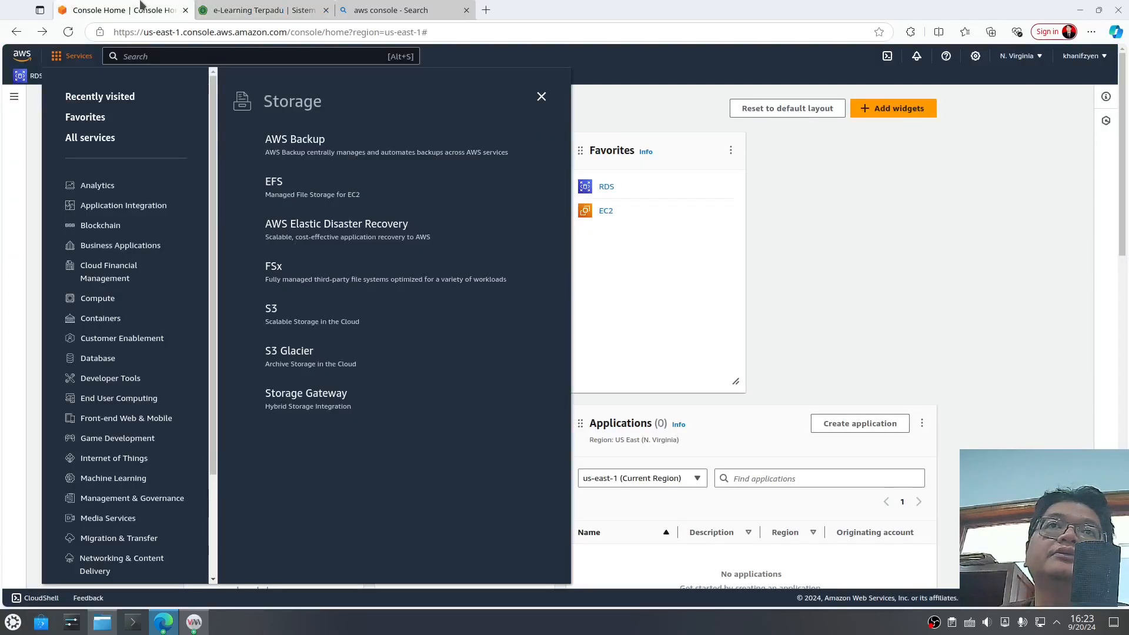
pyautogui.click(788, 281)
pyautogui.click(288, 10)
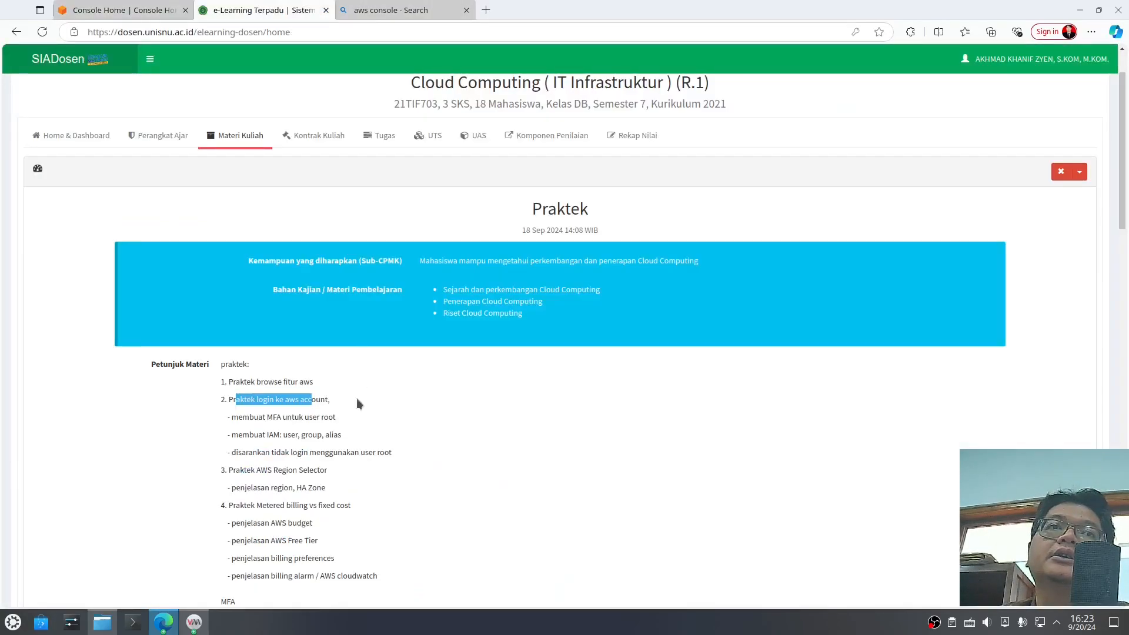
pyautogui.click(281, 415)
pyautogui.moveTo(261, 414); pyautogui.dragTo(339, 425)
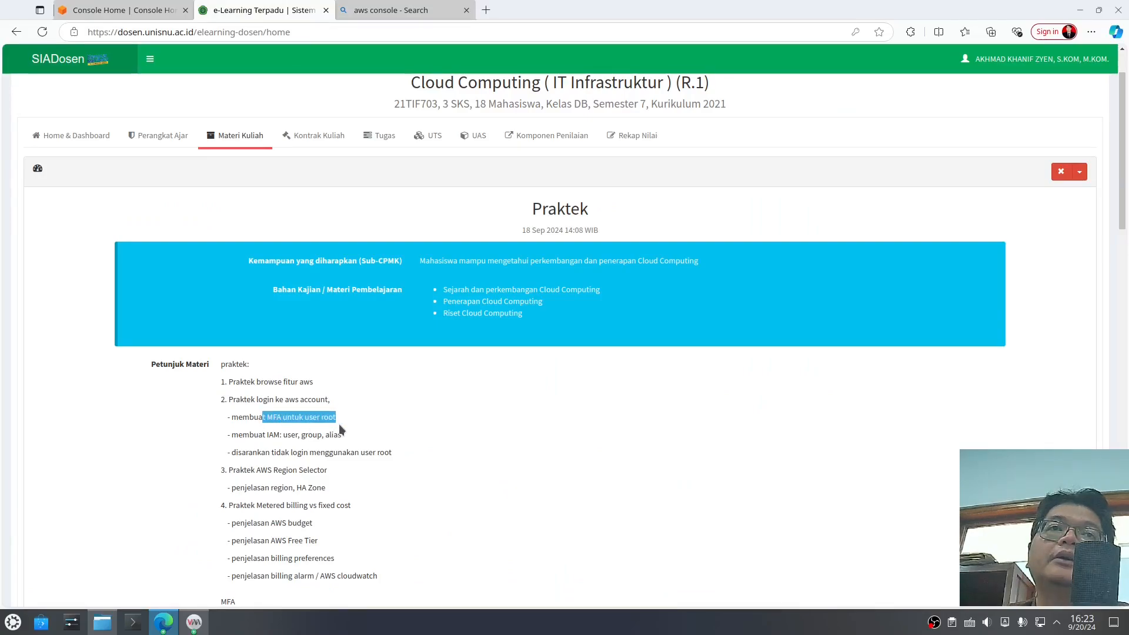
pyautogui.click(306, 414)
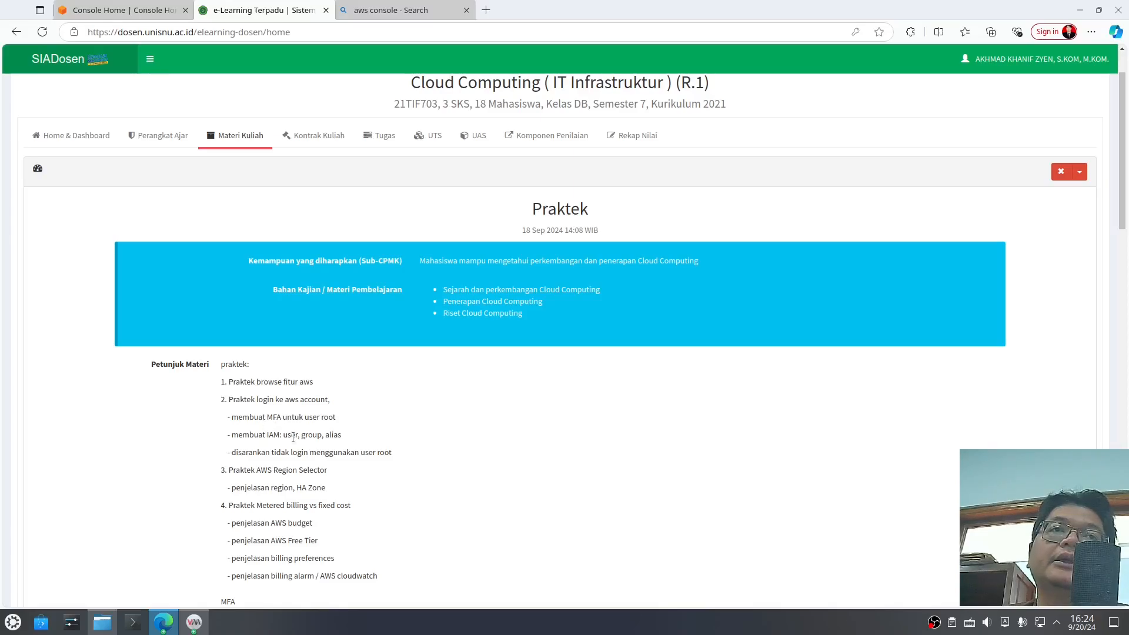
# Step: Search the console for 'MFA' and open the IAM Dashboard showing 0 users and 0 groups
pyautogui.click(117, 7)
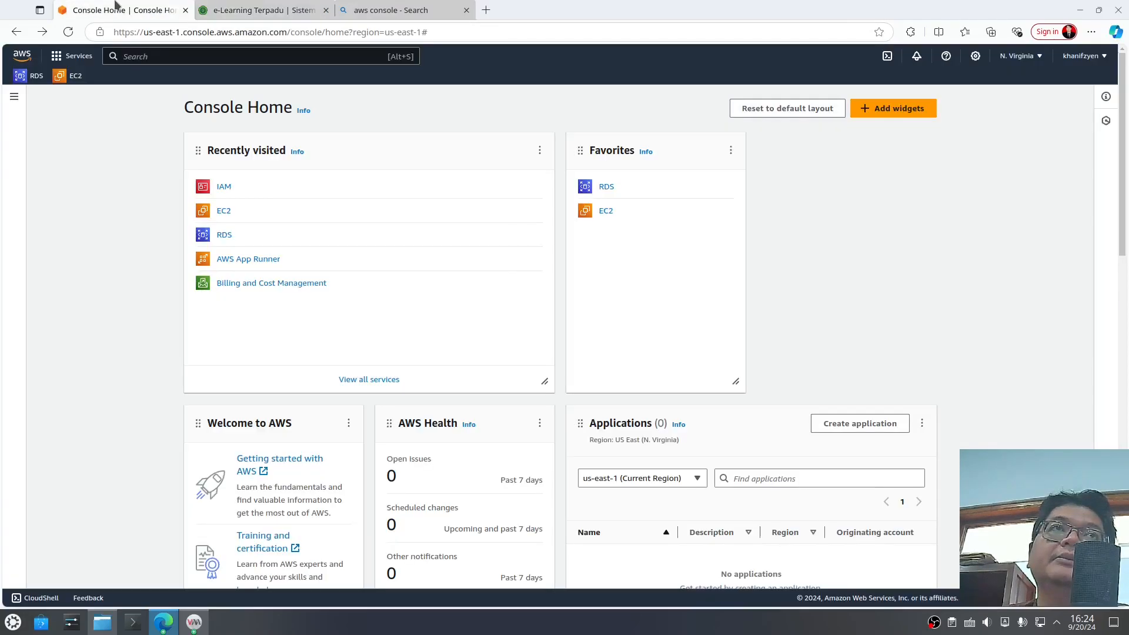
pyautogui.click(71, 56)
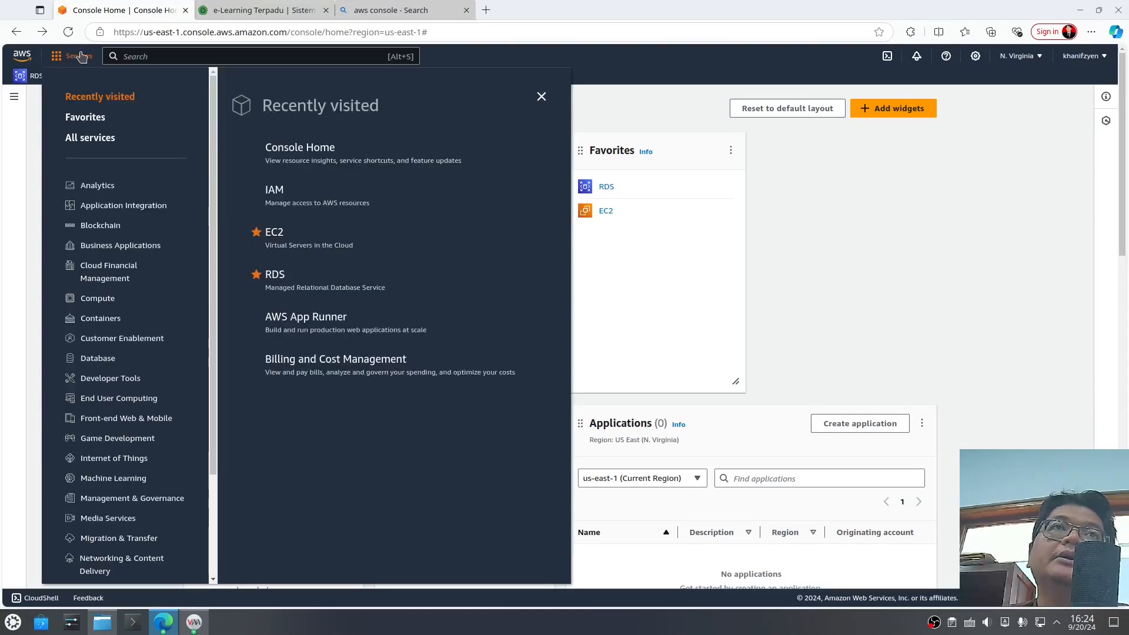
pyautogui.click(152, 54)
pyautogui.write('MFA')
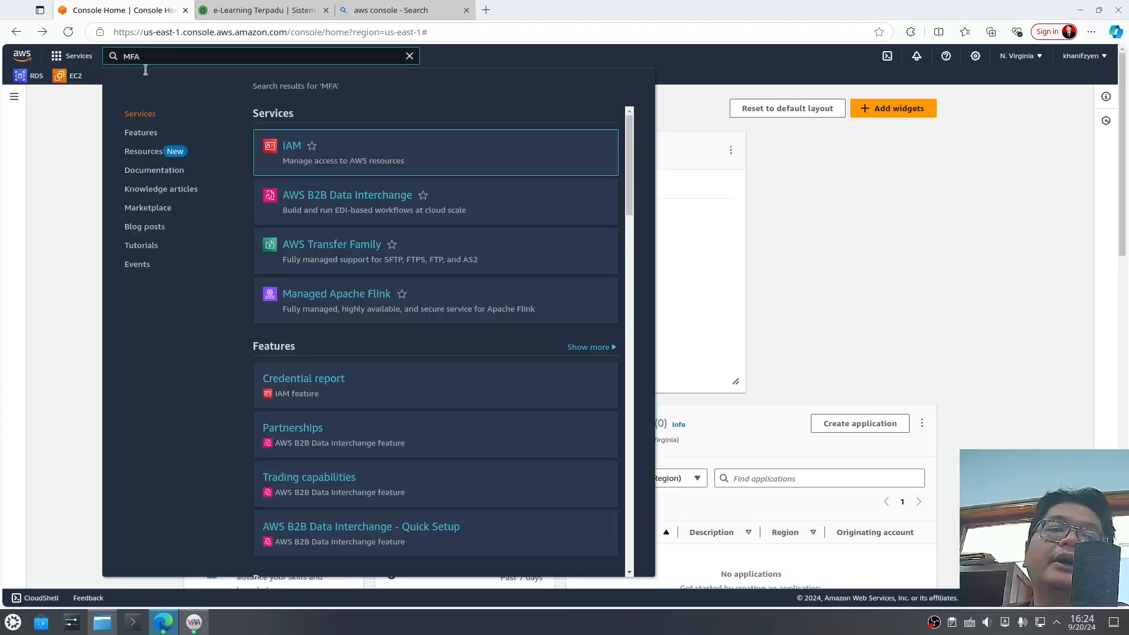
pyautogui.moveTo(299, 154)
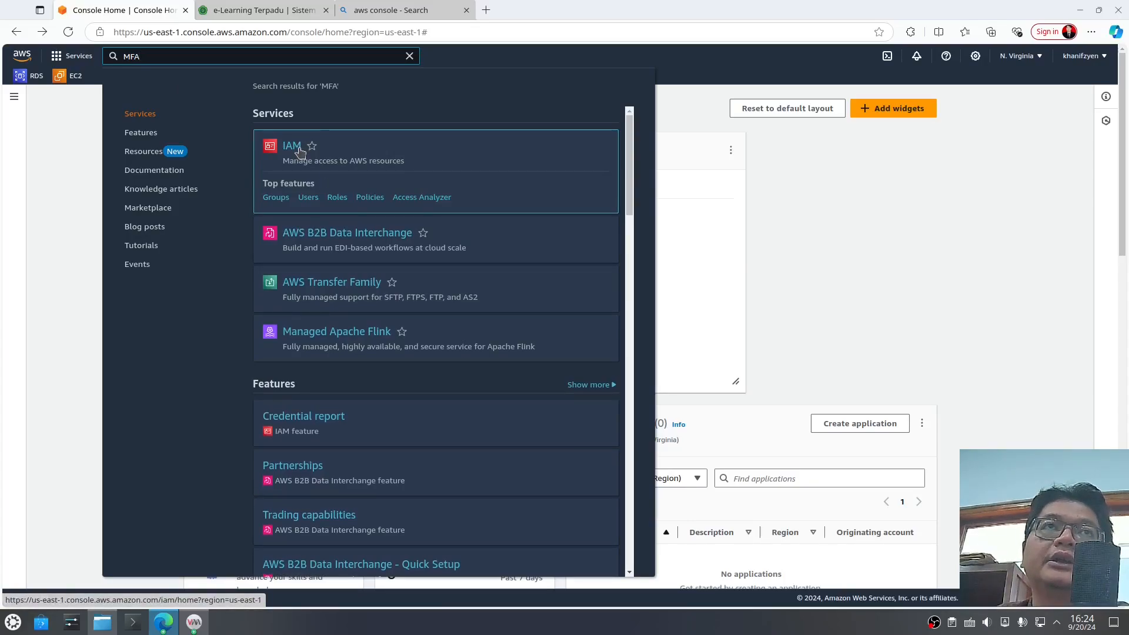
pyautogui.click(300, 152)
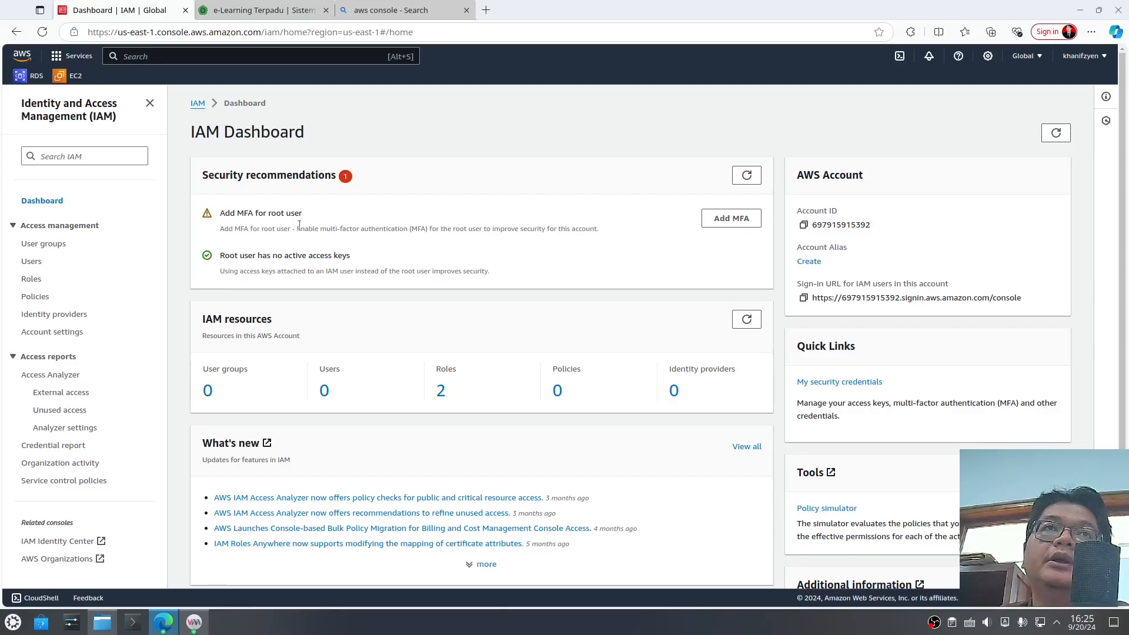
# Step: Start assigning root MFA, name the device MY AUTHENTICATOR, and choose Authenticator app as its type
pyautogui.click(735, 220)
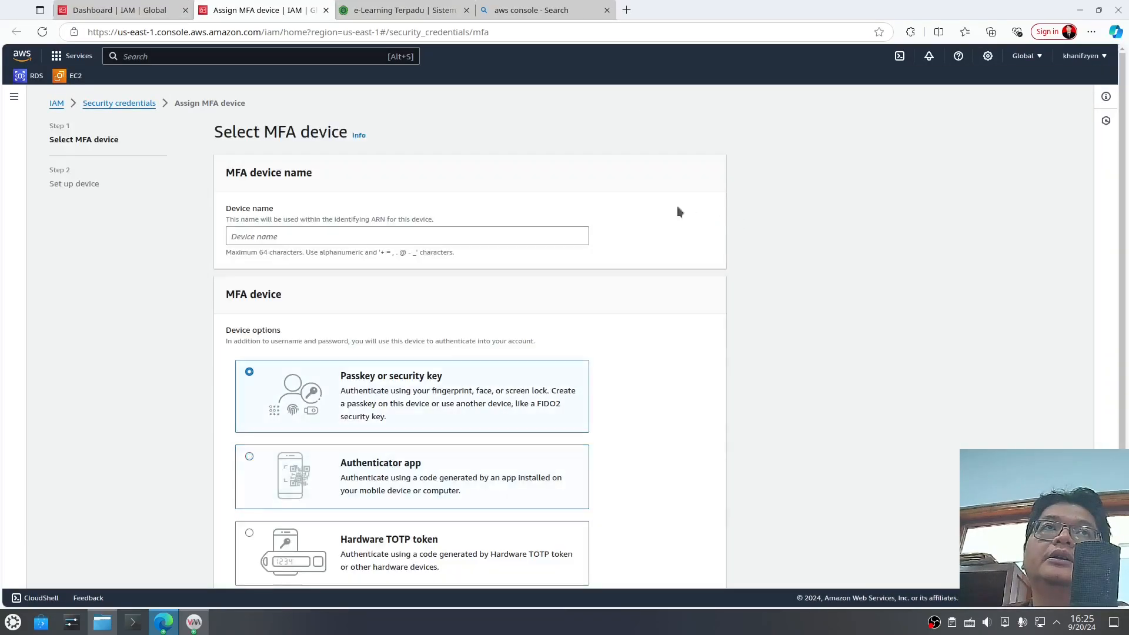
pyautogui.click(315, 237)
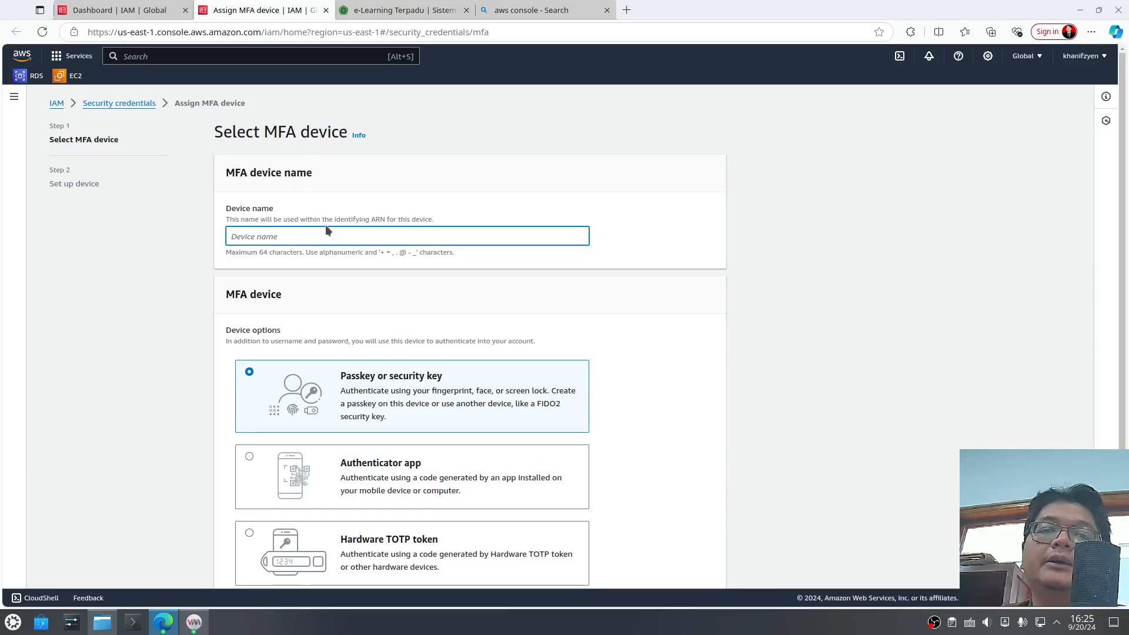
pyautogui.write('MY')
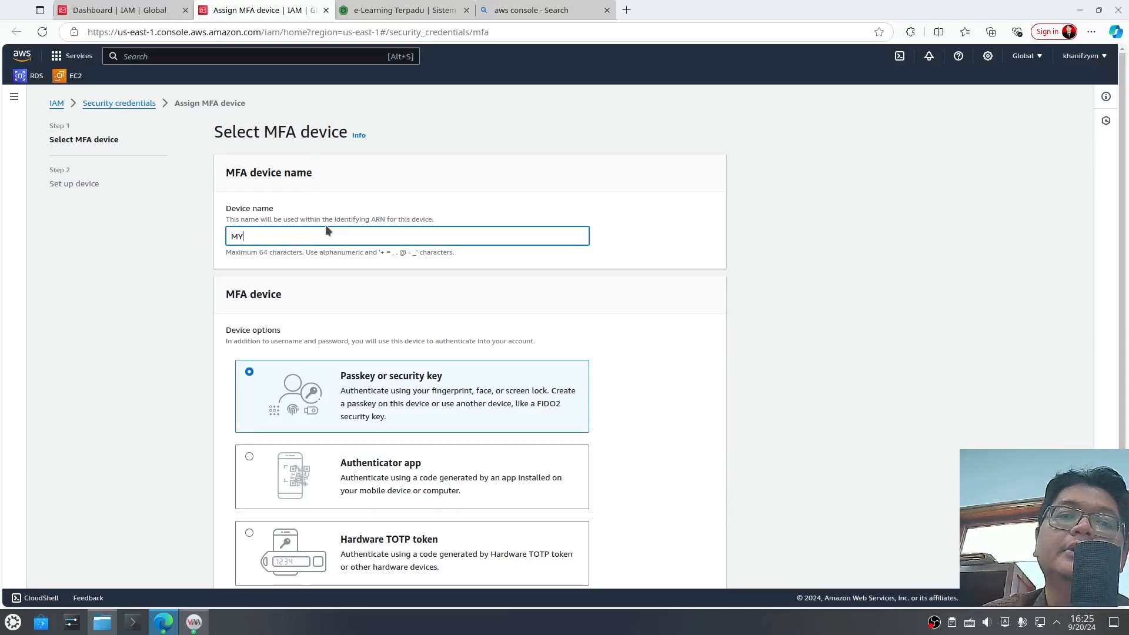
pyautogui.write(' AUTHENTICATOR')
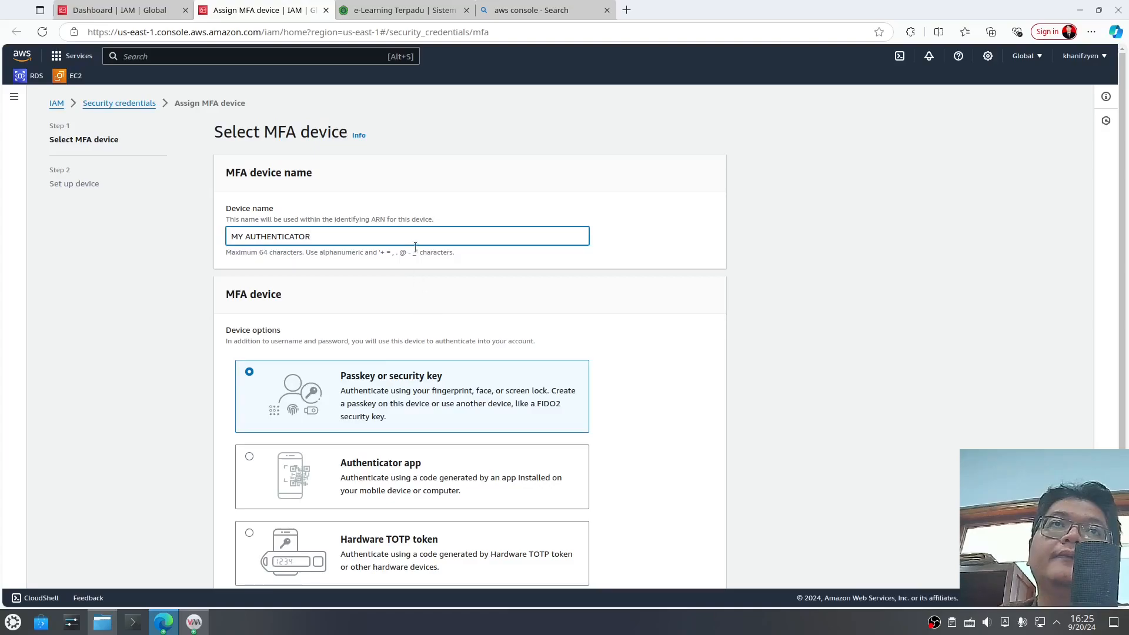
pyautogui.click(566, 316)
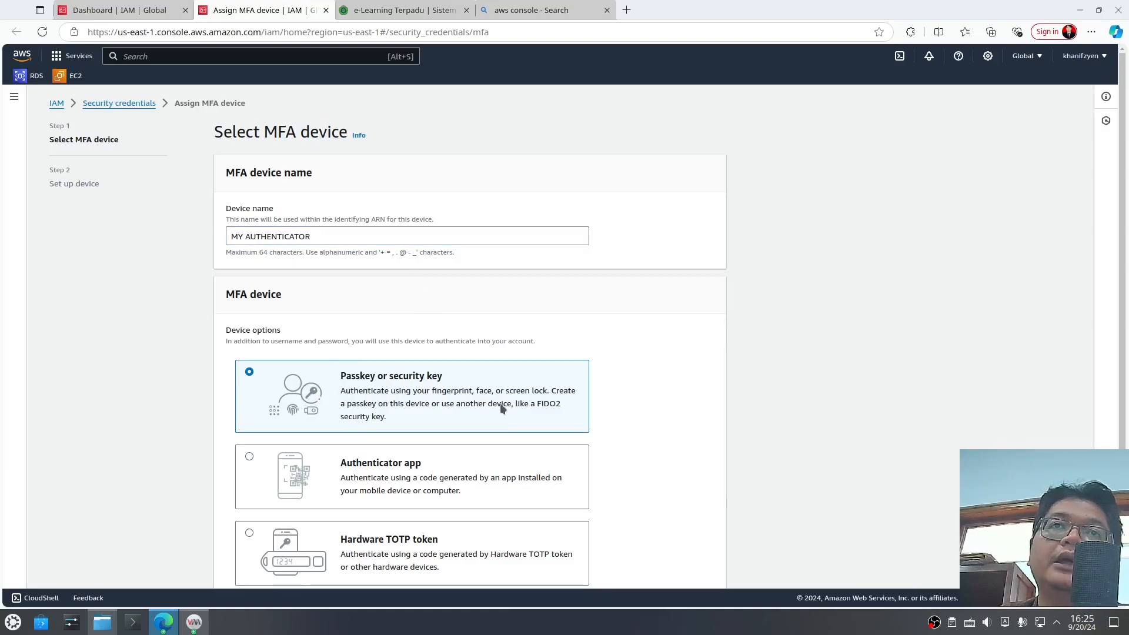
pyautogui.scroll(-2, 347, 441)
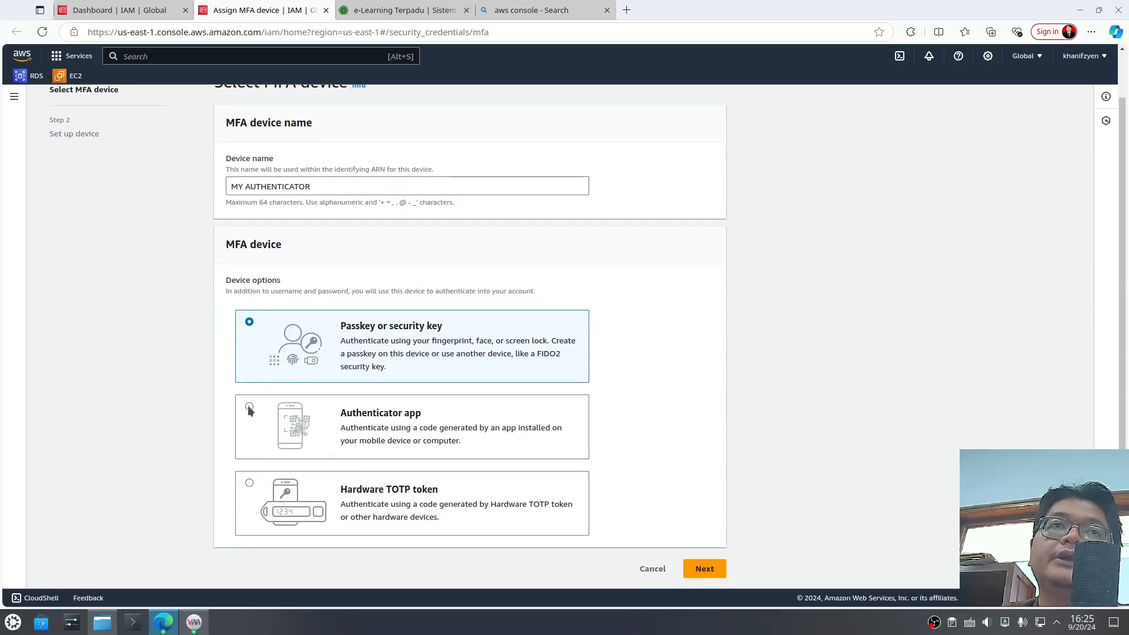
pyautogui.click(249, 407)
pyautogui.scroll(1, 281, 216)
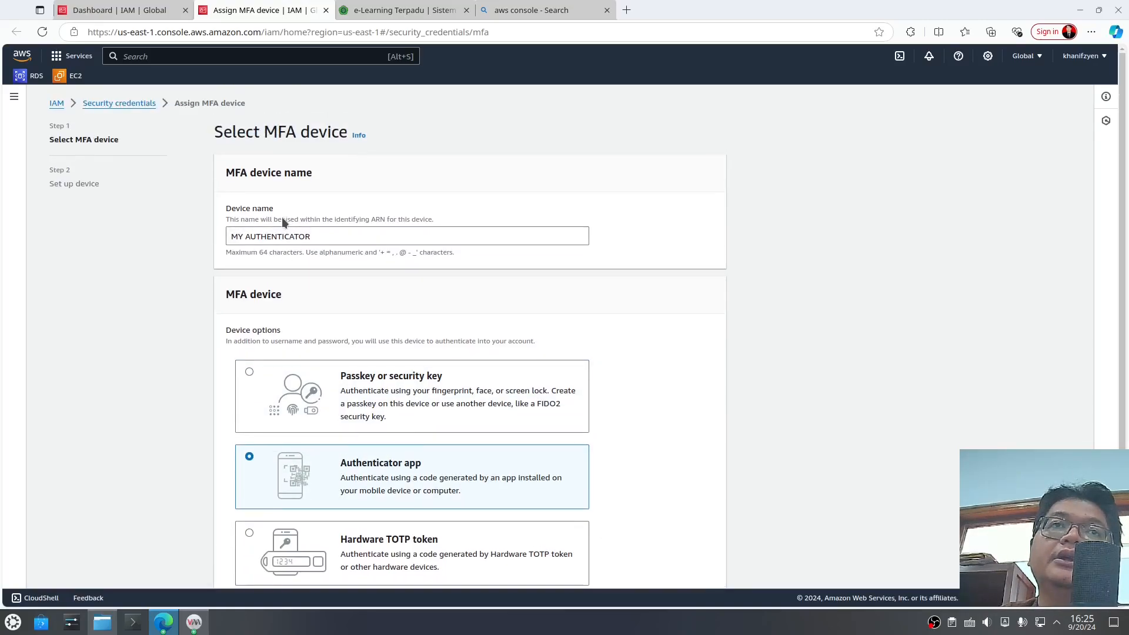
pyautogui.scroll(-1, 443, 453)
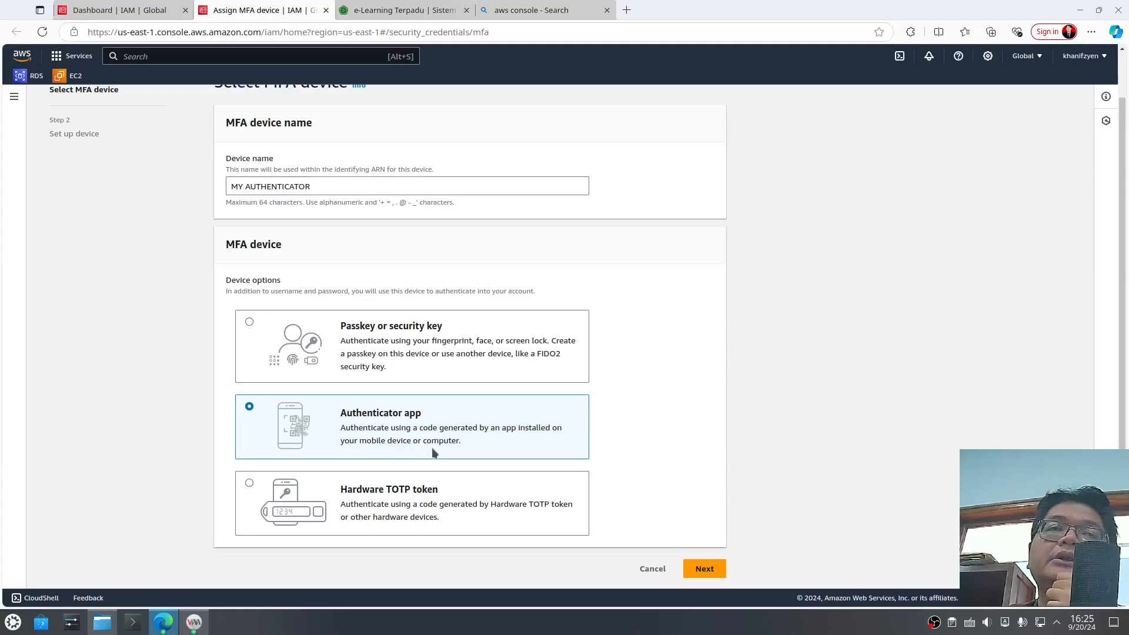
# Step: Search Bing for 'AUTHENTICATOR PLAYSTORE', open the Microsoft Authenticator Google Play result, then return to the MFA tab
pyautogui.click(542, 10)
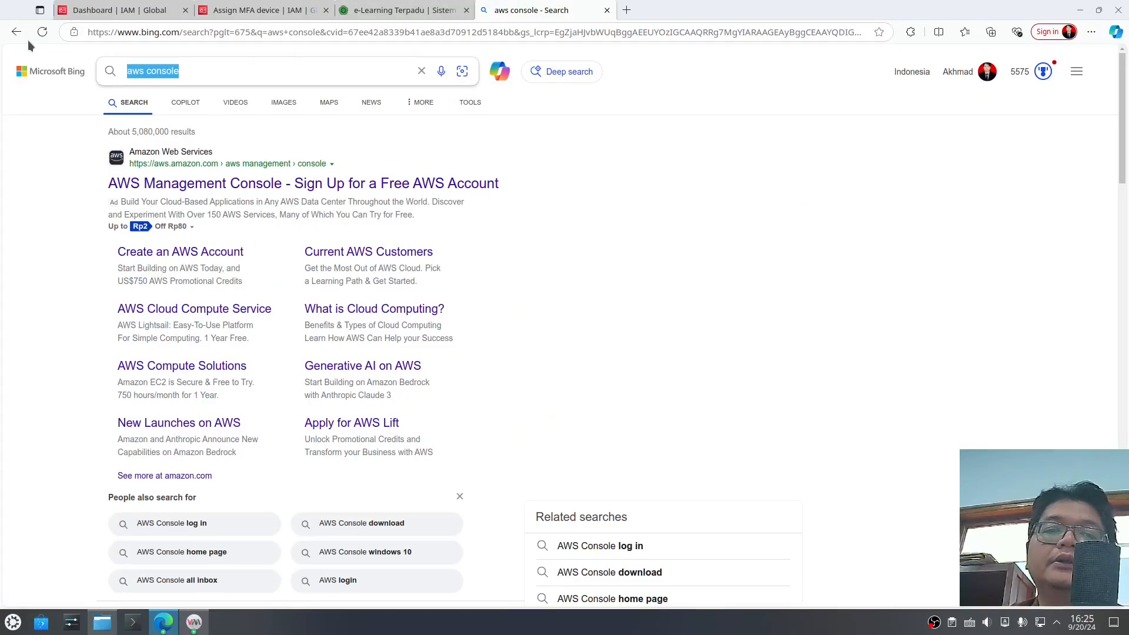
pyautogui.write('AUTHENTICATOR PLAS')
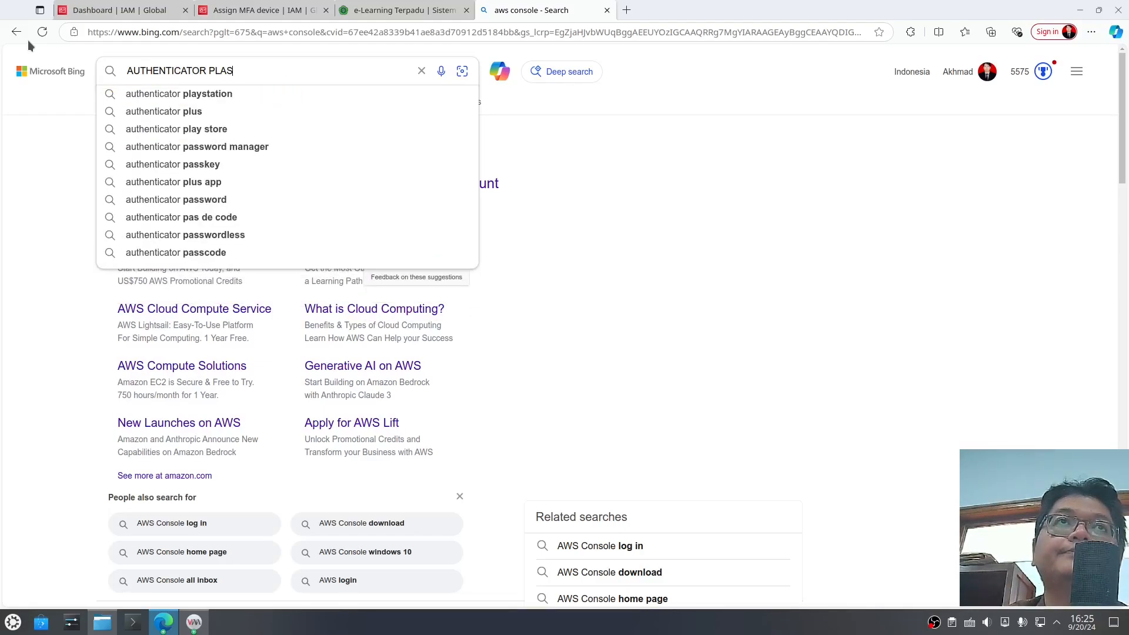
pyautogui.press('BackSpace')
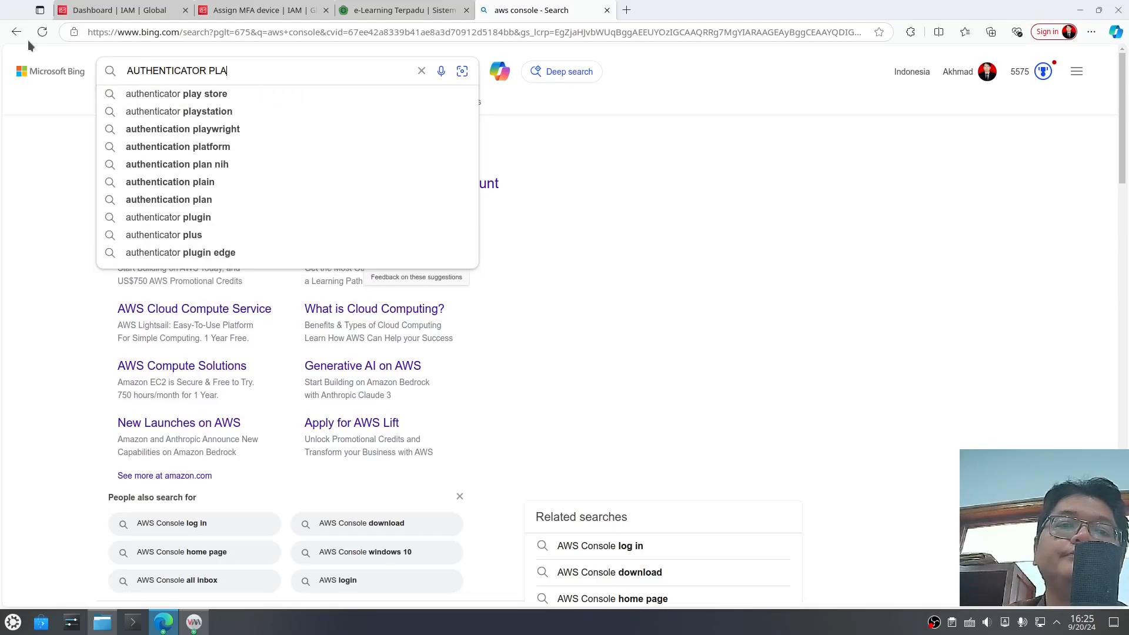
pyautogui.write('YSTORE')
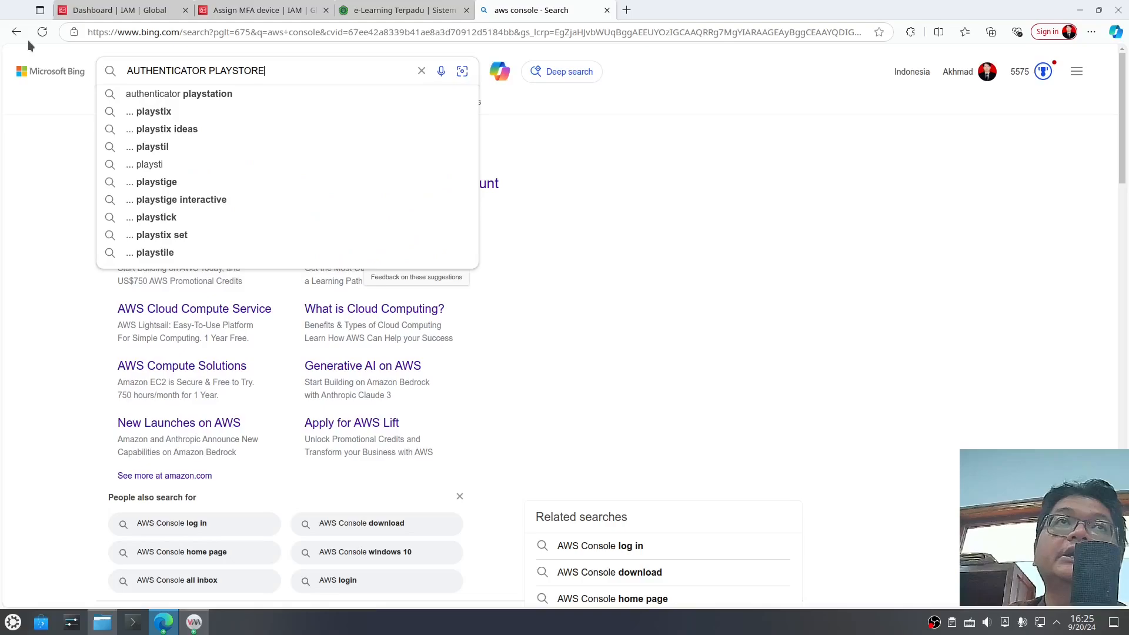
pyautogui.press('Return')
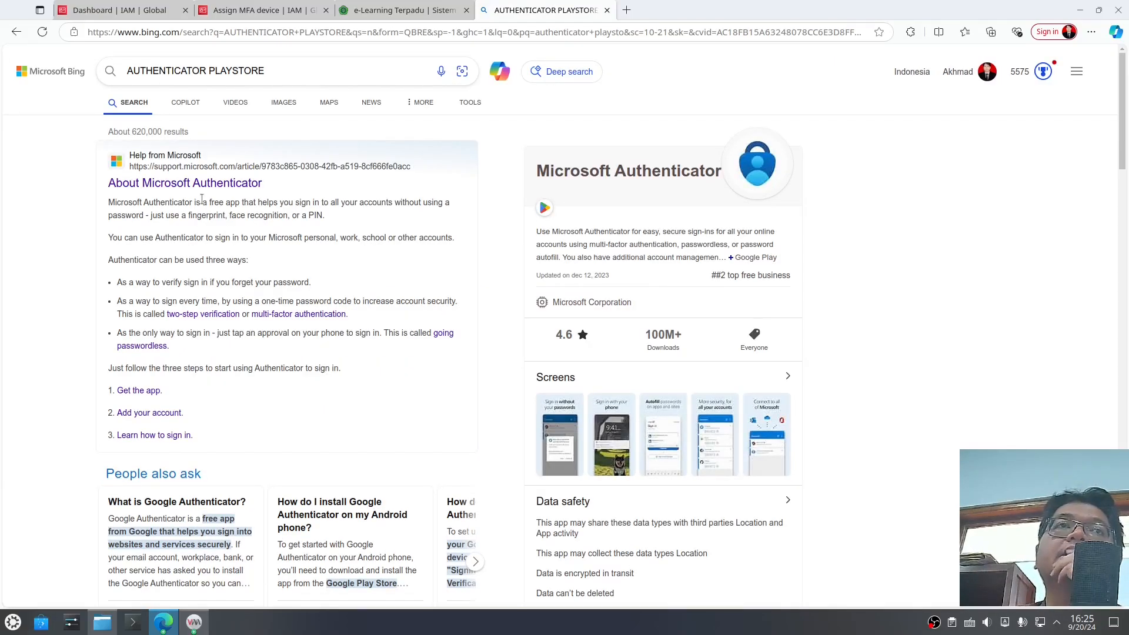
pyautogui.scroll(-5, 360, 418)
pyautogui.click(270, 355)
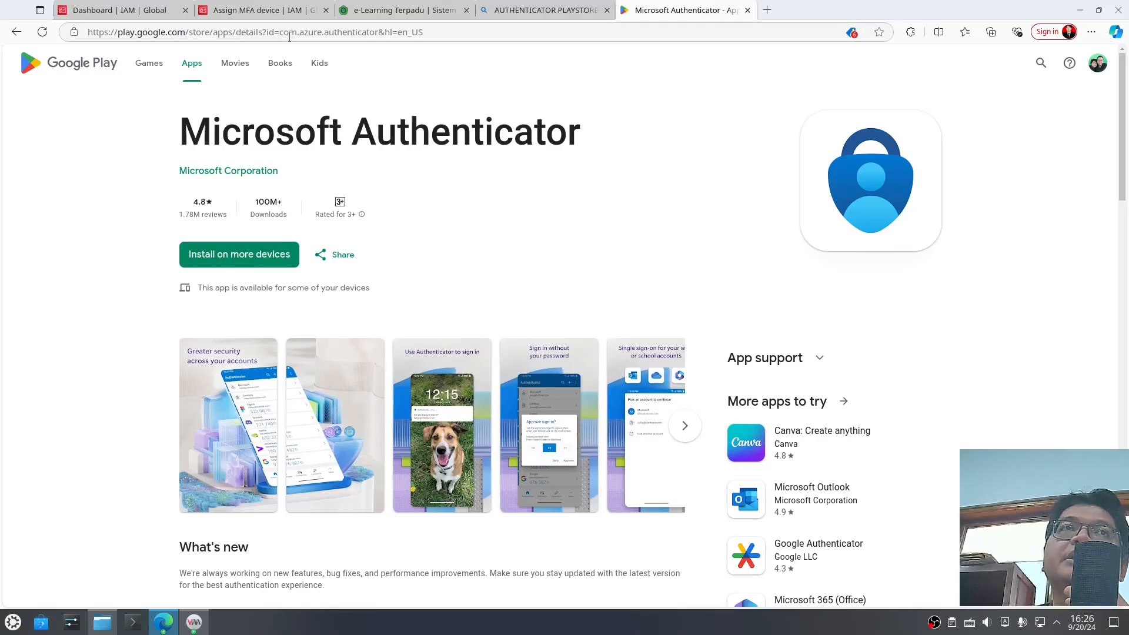
pyautogui.click(257, 7)
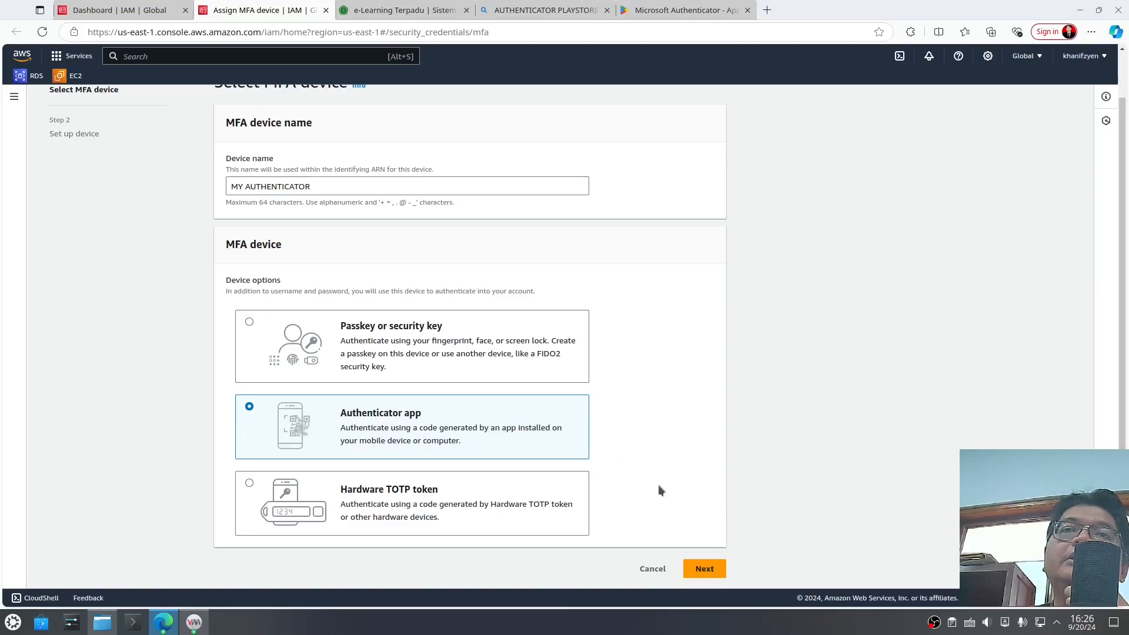
# Step: Fix the Invalid name error by removing the space, giving MYAUTHENTICATOR, and continue
pyautogui.click(725, 579)
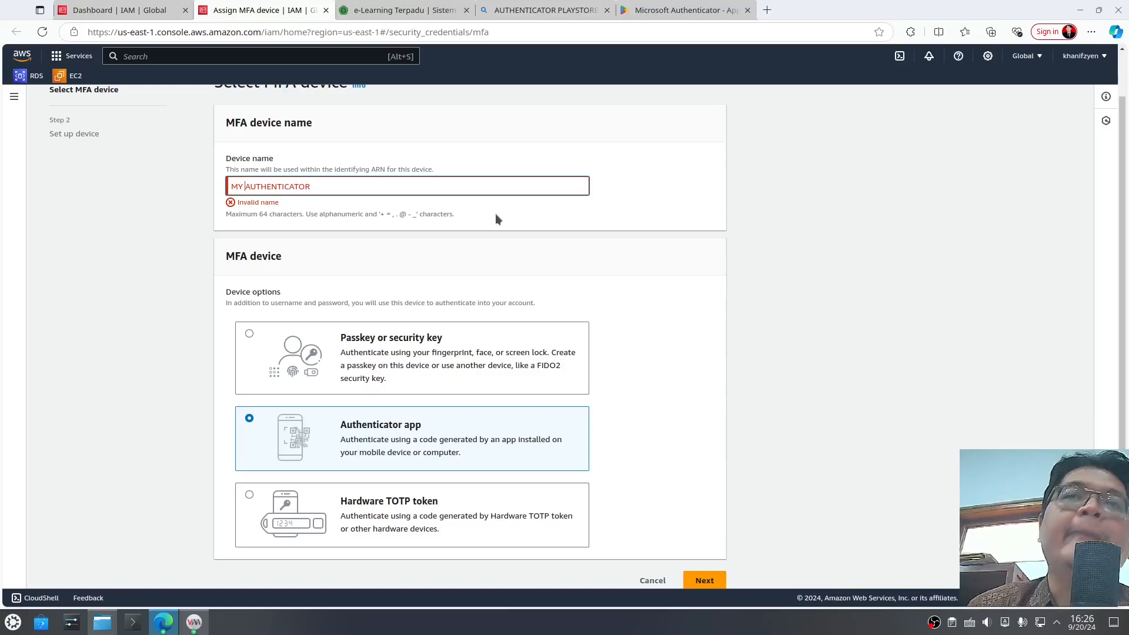
pyautogui.press('BackSpace')
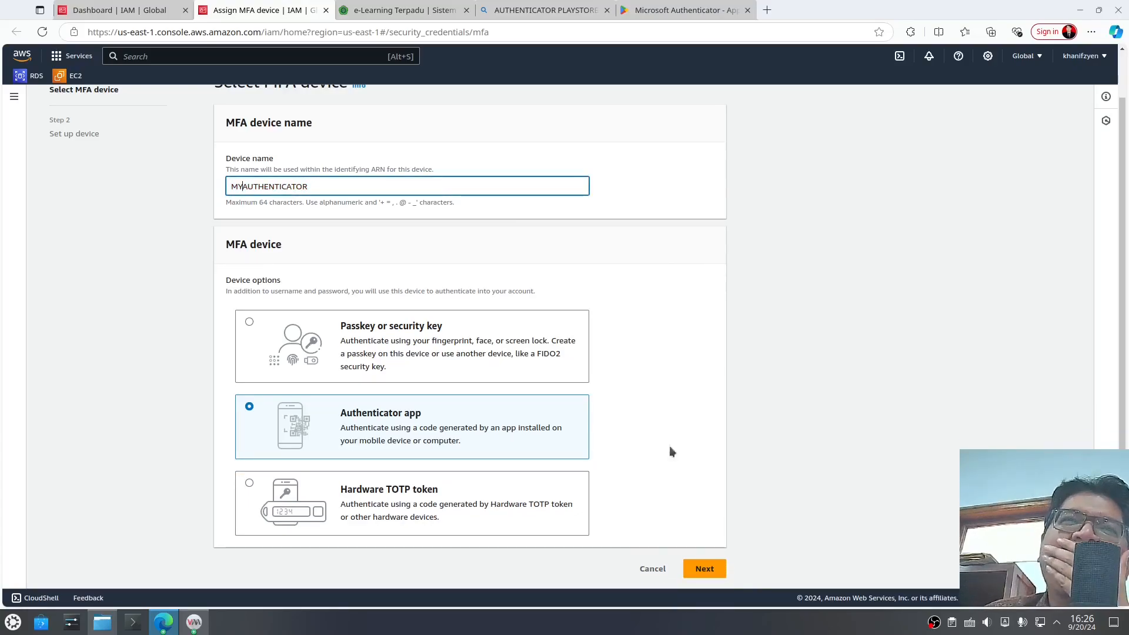
pyautogui.click(705, 568)
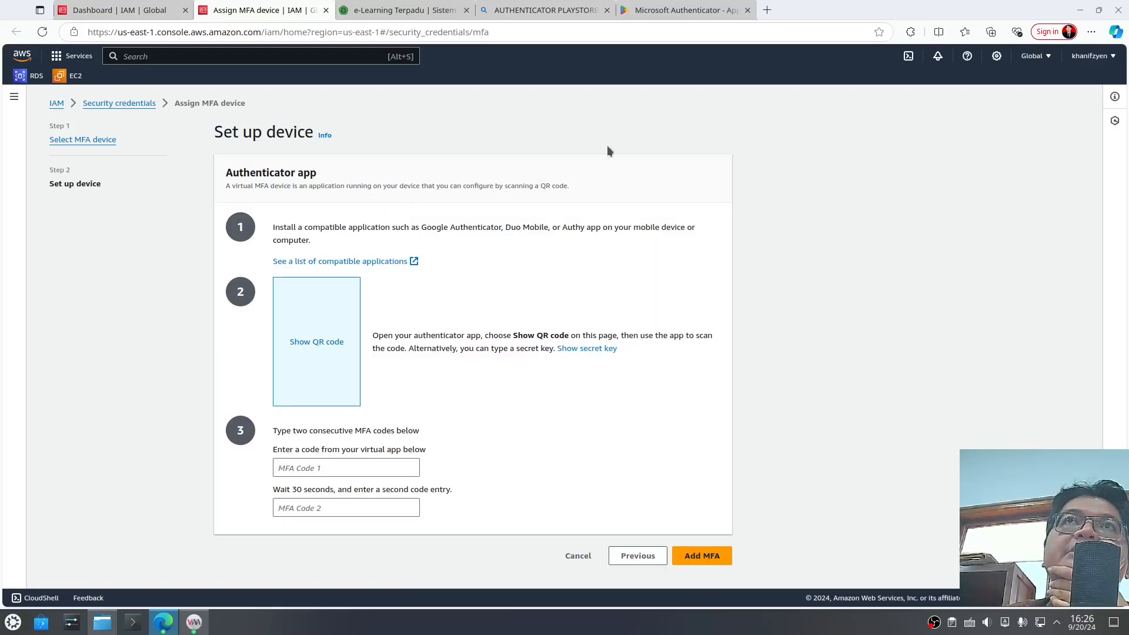
# Step: Glance at the Authenticator store, course materials and search tabs, then return to MFA setup
pyautogui.click(682, 6)
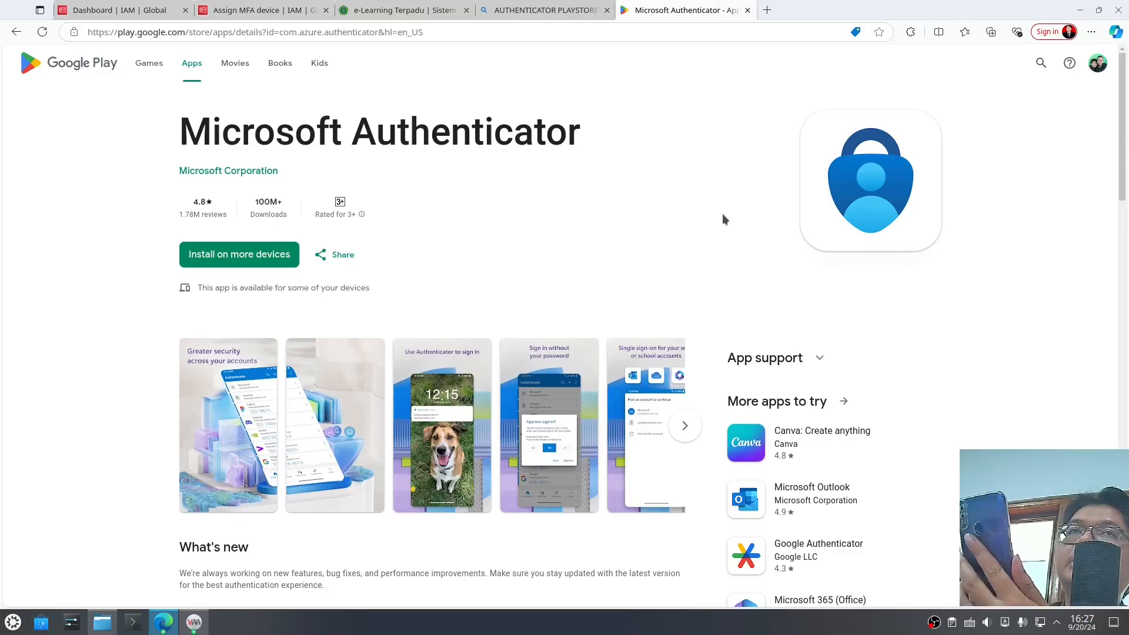
pyautogui.click(453, 9)
pyautogui.click(516, 6)
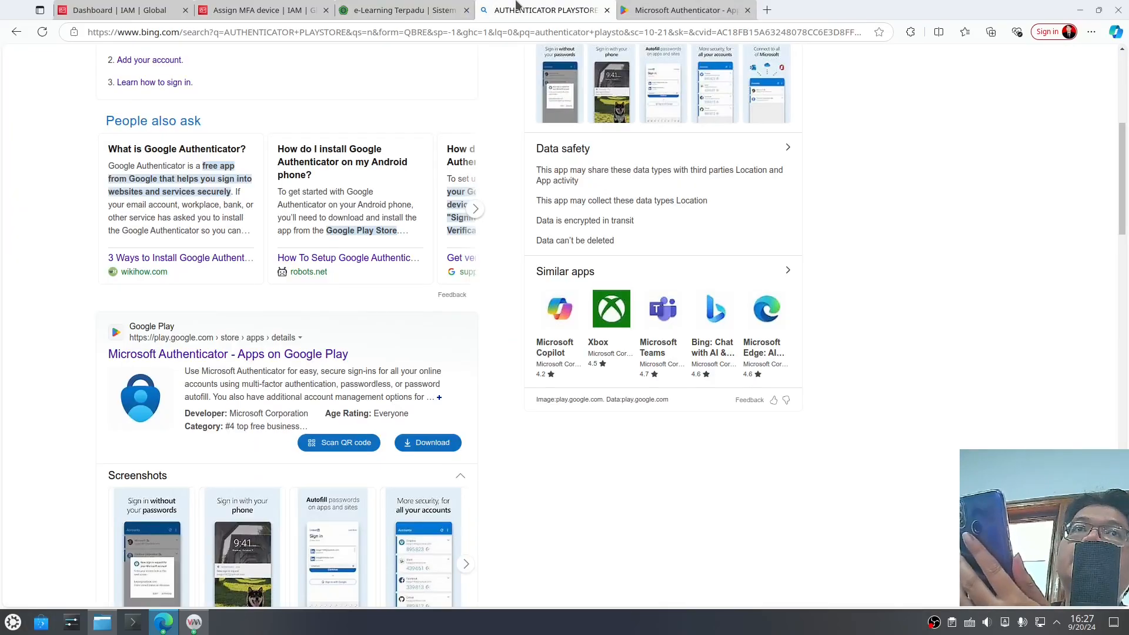
pyautogui.click(247, 8)
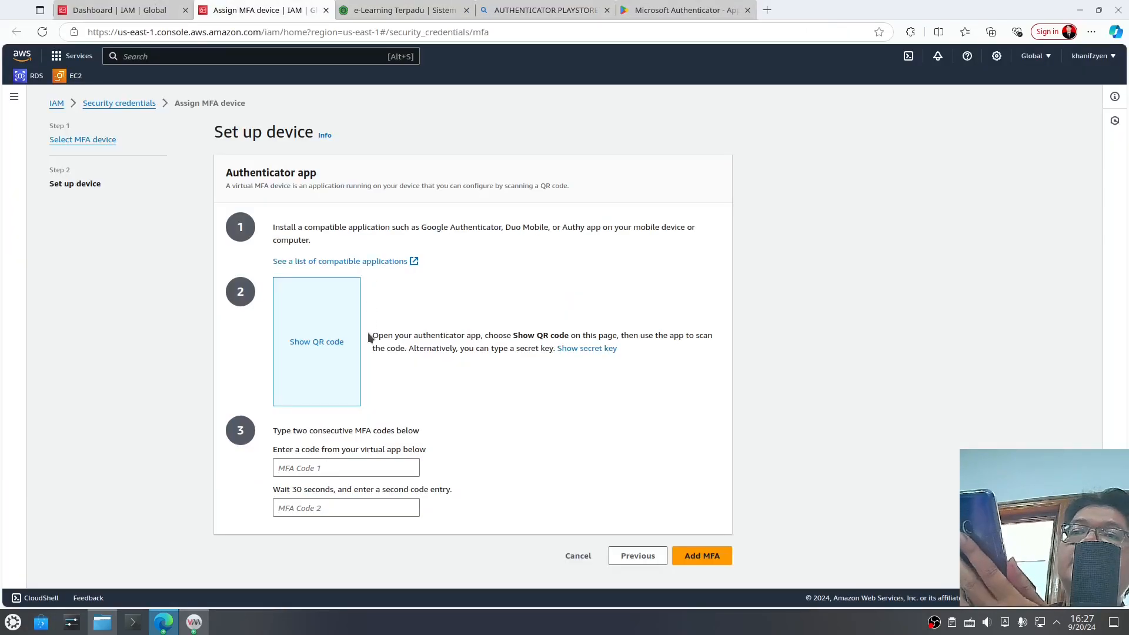
# Step: Reveal the QR code, enter two consecutive authenticator codes, and add the MFA device
pyautogui.click(315, 341)
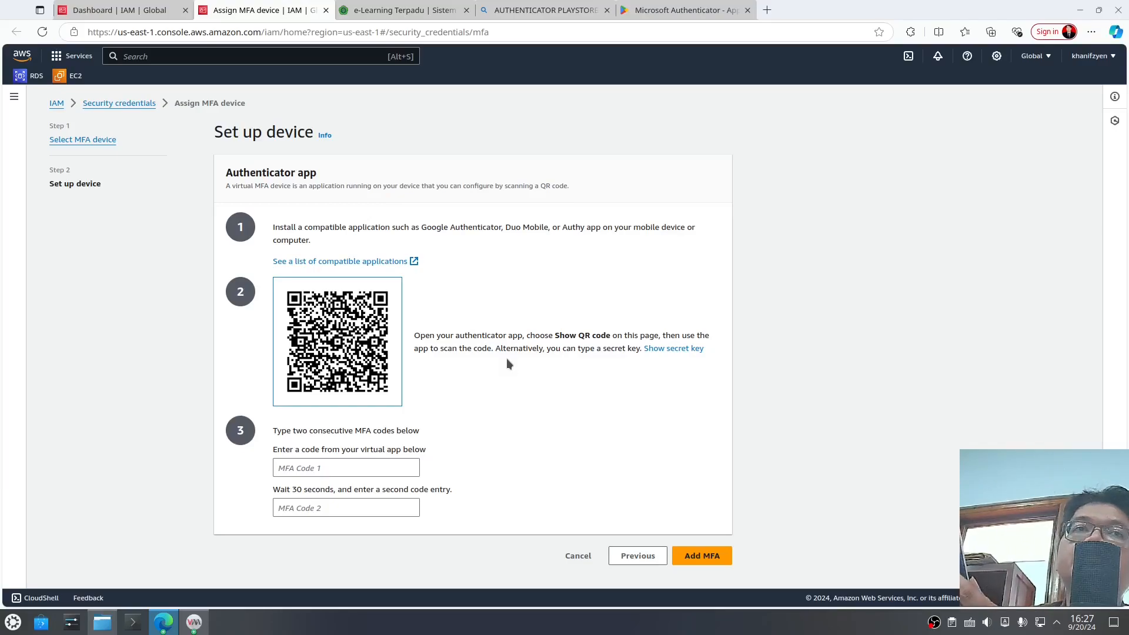
pyautogui.click(324, 471)
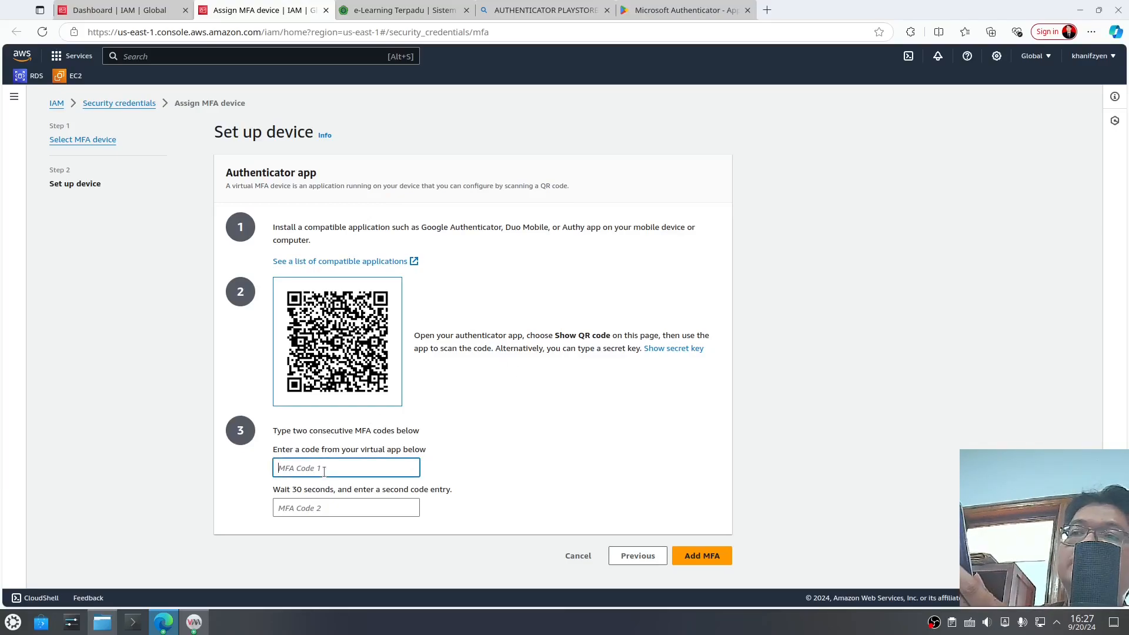
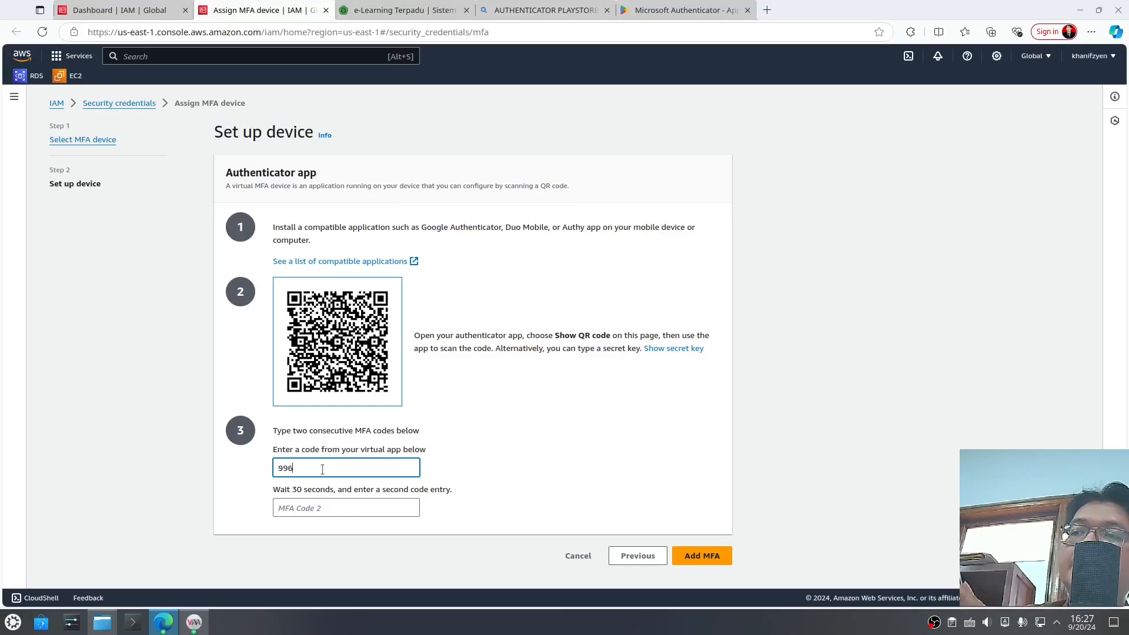
pyautogui.click(296, 513)
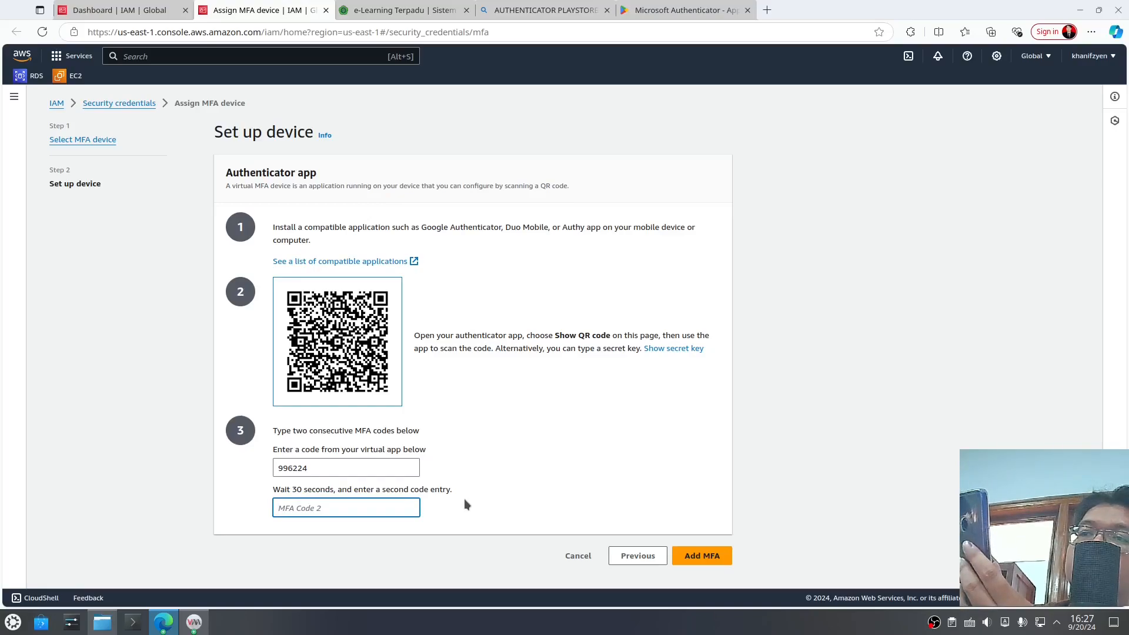
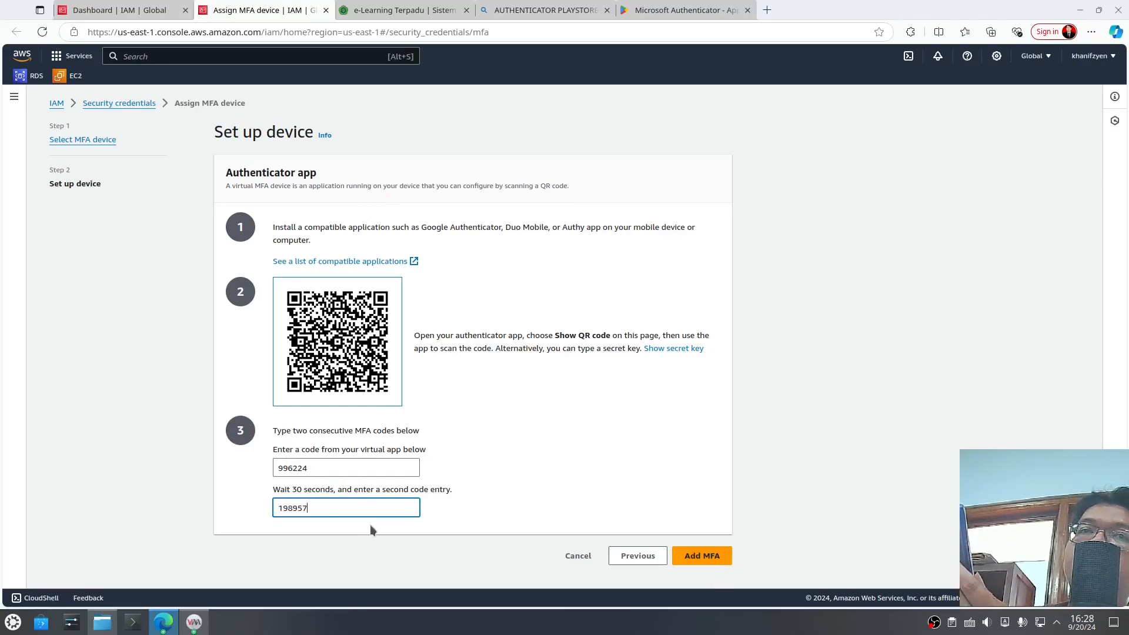
pyautogui.click(712, 556)
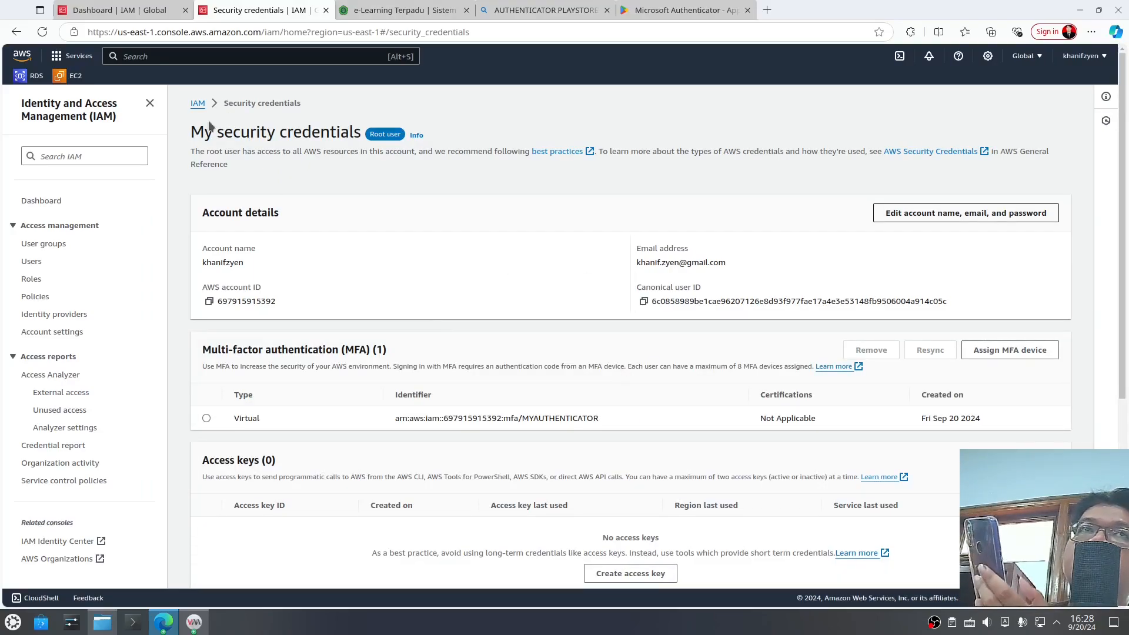
# Step: Refresh the IAM Dashboard recommendations to confirm root MFA, then highlight the IAM users/groups practice item
pyautogui.click(198, 104)
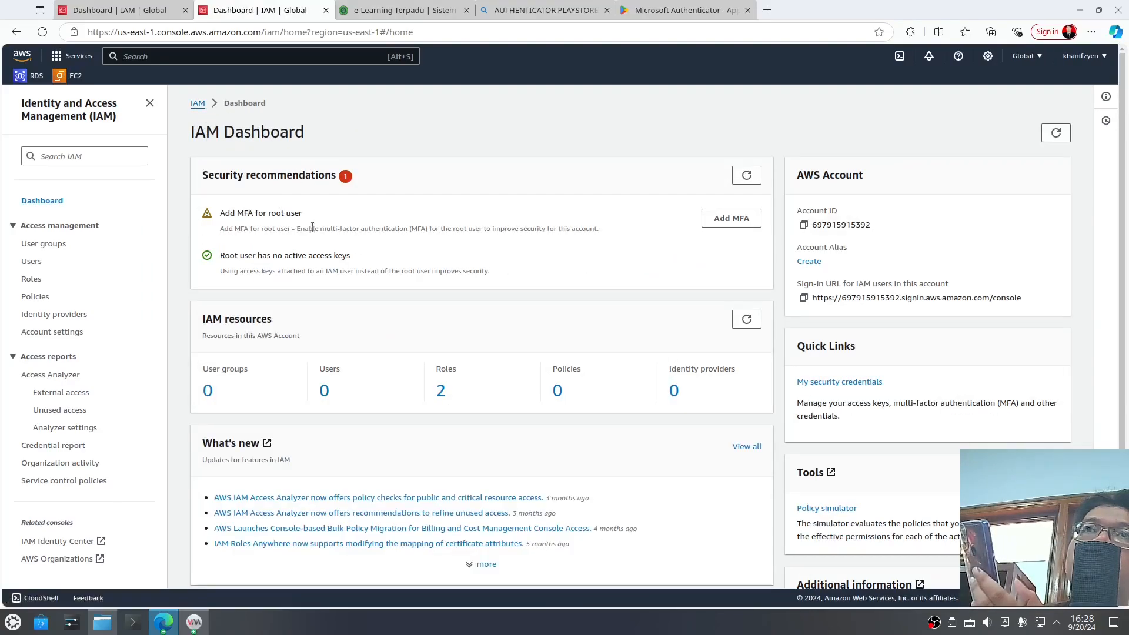
pyautogui.click(746, 175)
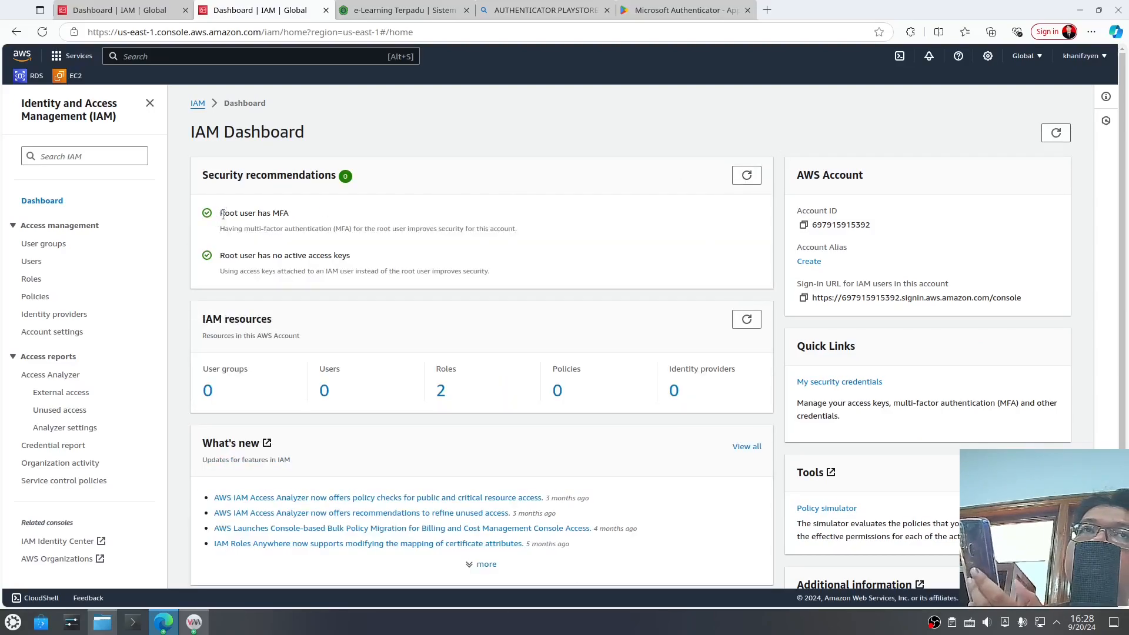
pyautogui.click(388, 7)
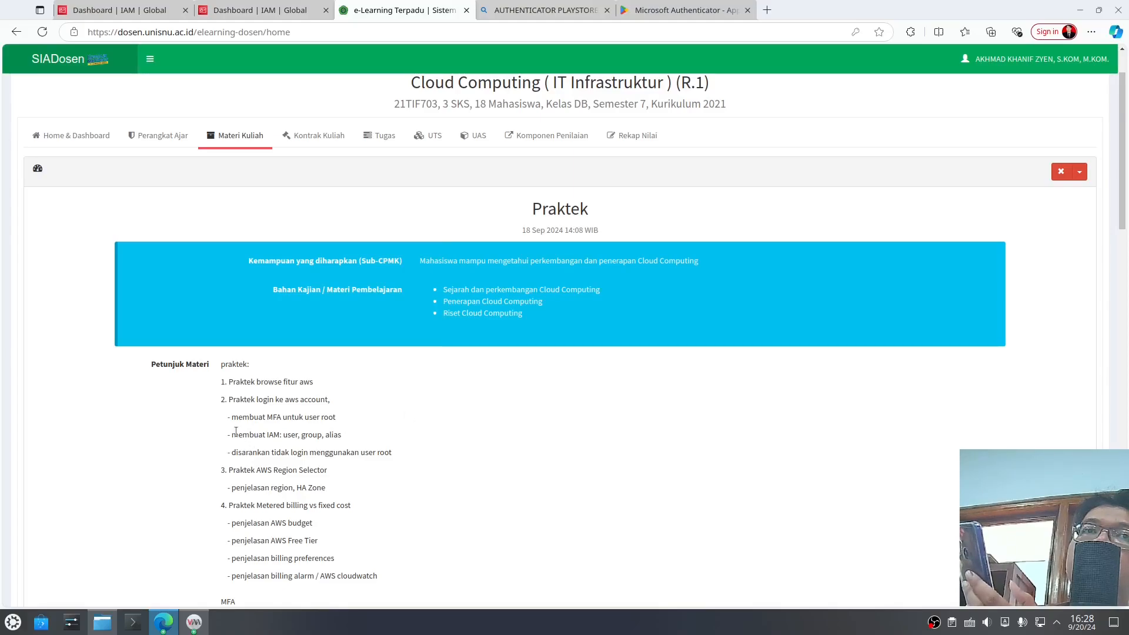
pyautogui.moveTo(237, 435); pyautogui.dragTo(313, 435)
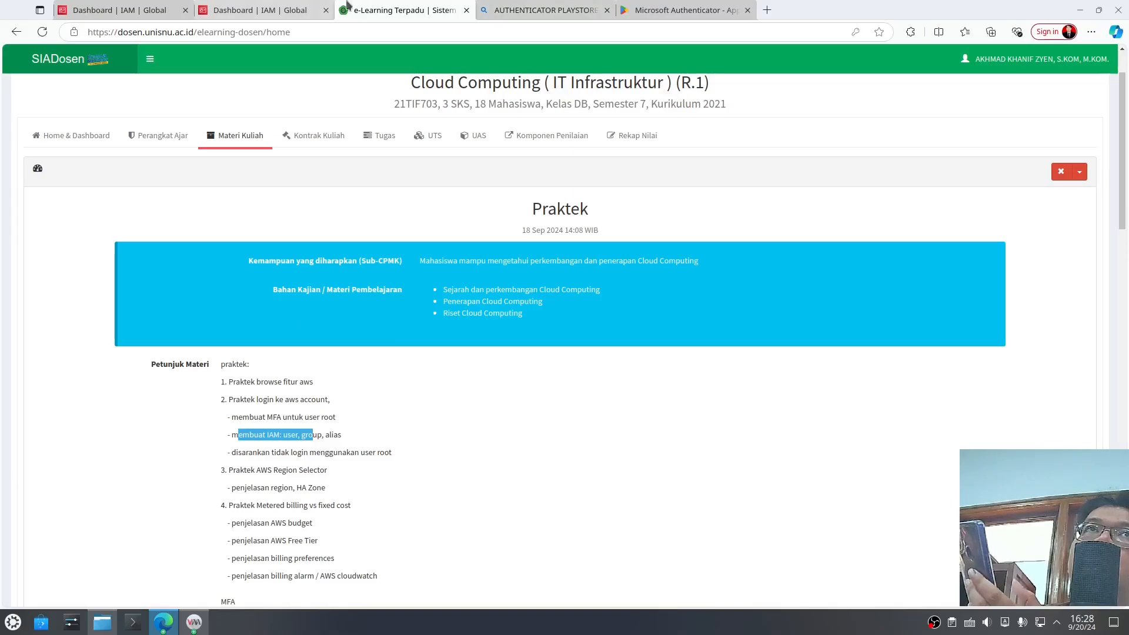
# Step: Switch back to the Dashboard | IAM tab in the AWS console
pyautogui.click(264, 10)
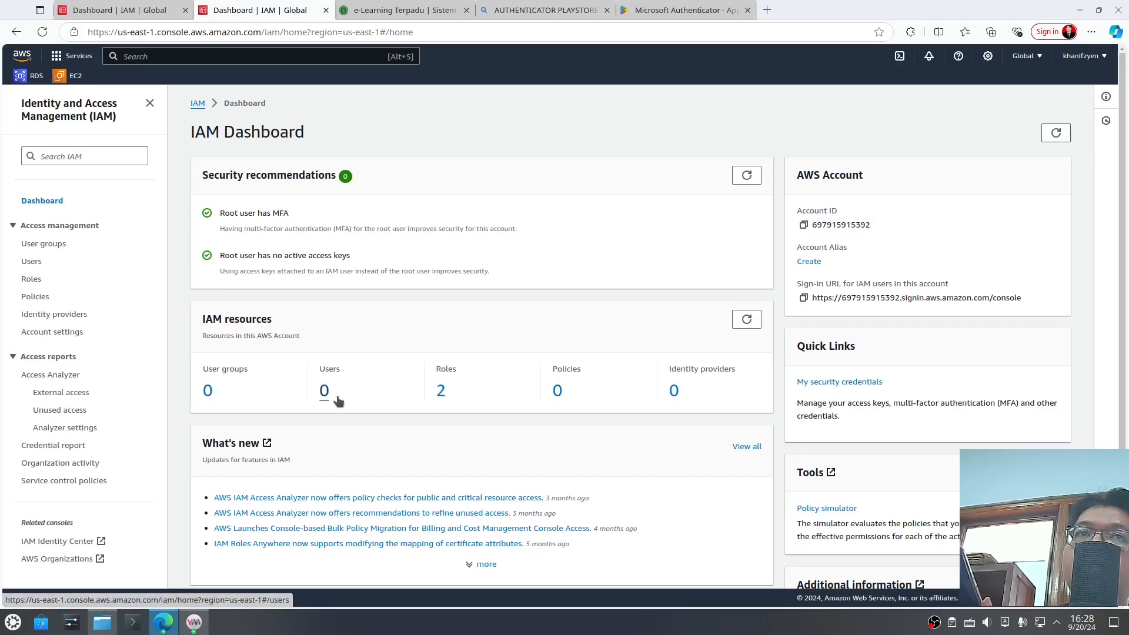
# Step: Start a new IAM user from the Users list and enter the user's name
pyautogui.click(33, 262)
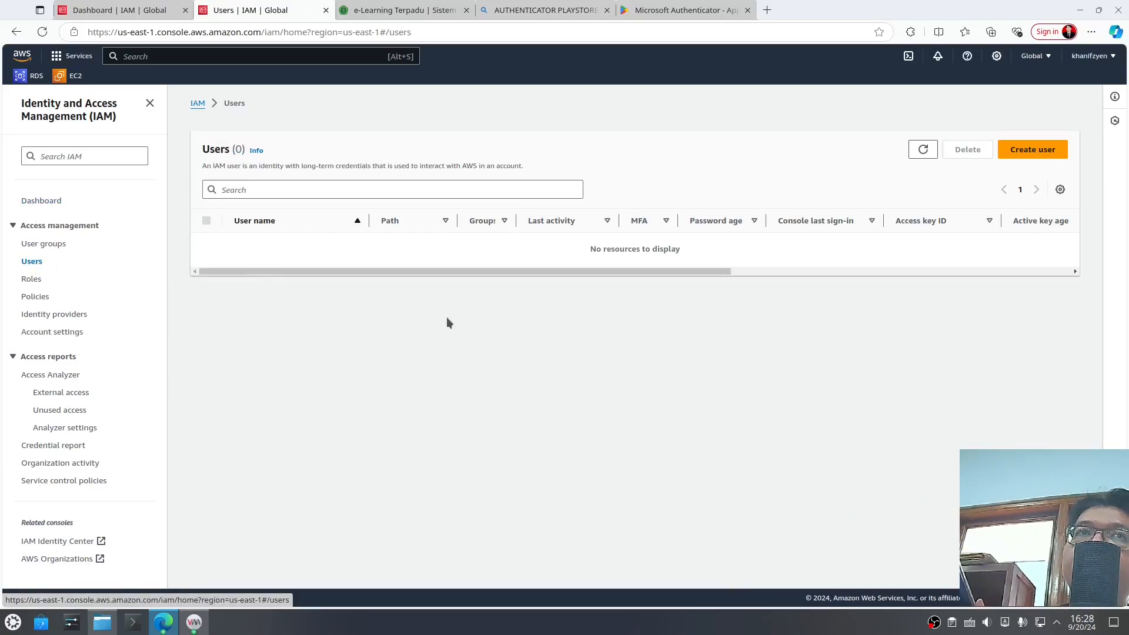
pyautogui.click(1043, 156)
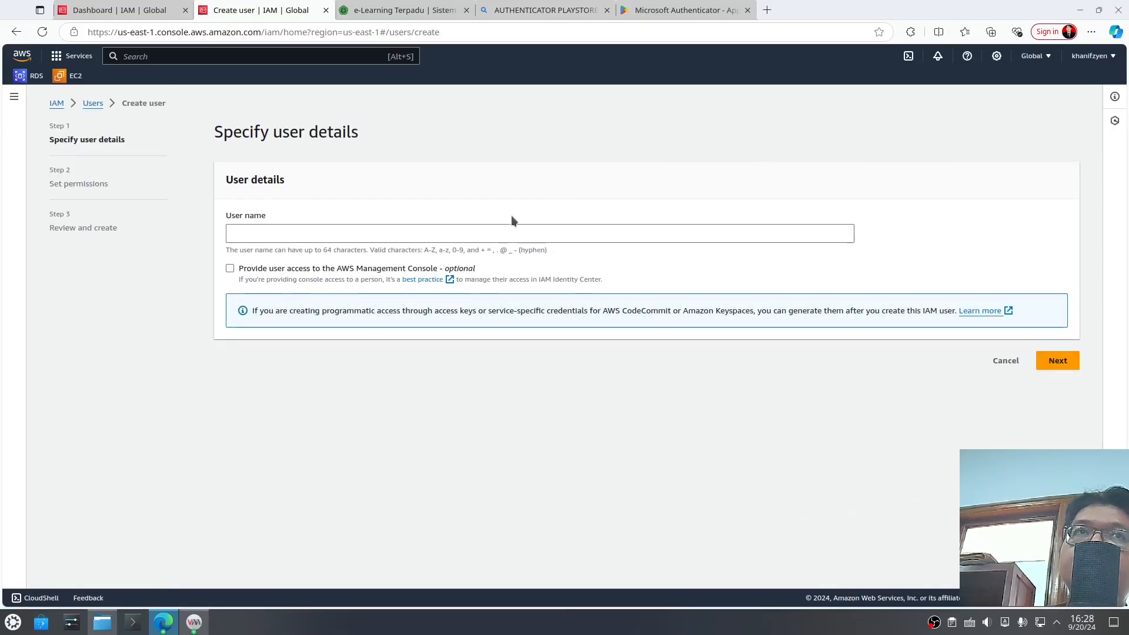
pyautogui.click(516, 227)
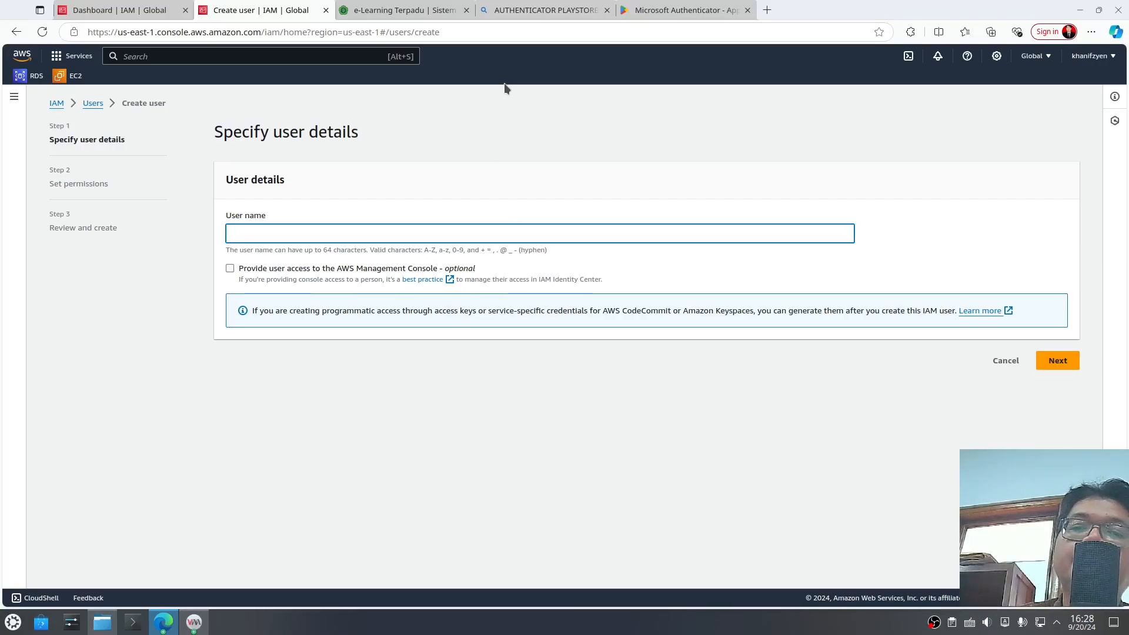
pyautogui.write('sysadmin')
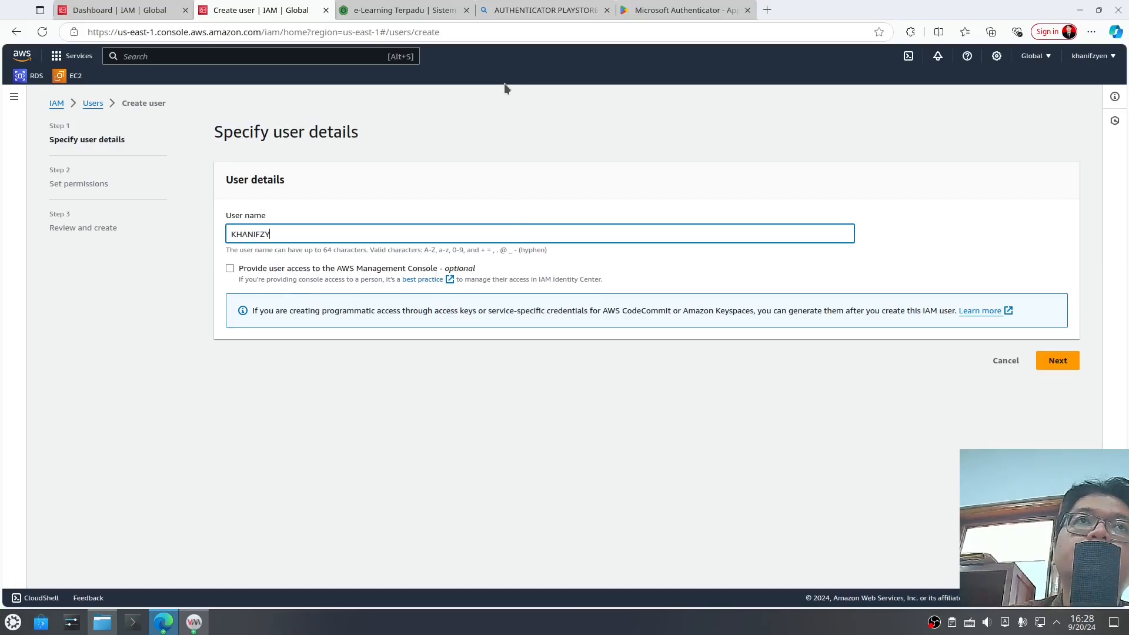
pyautogui.hotkey('ctrl', 'BackSpace')
pyautogui.write('kha')
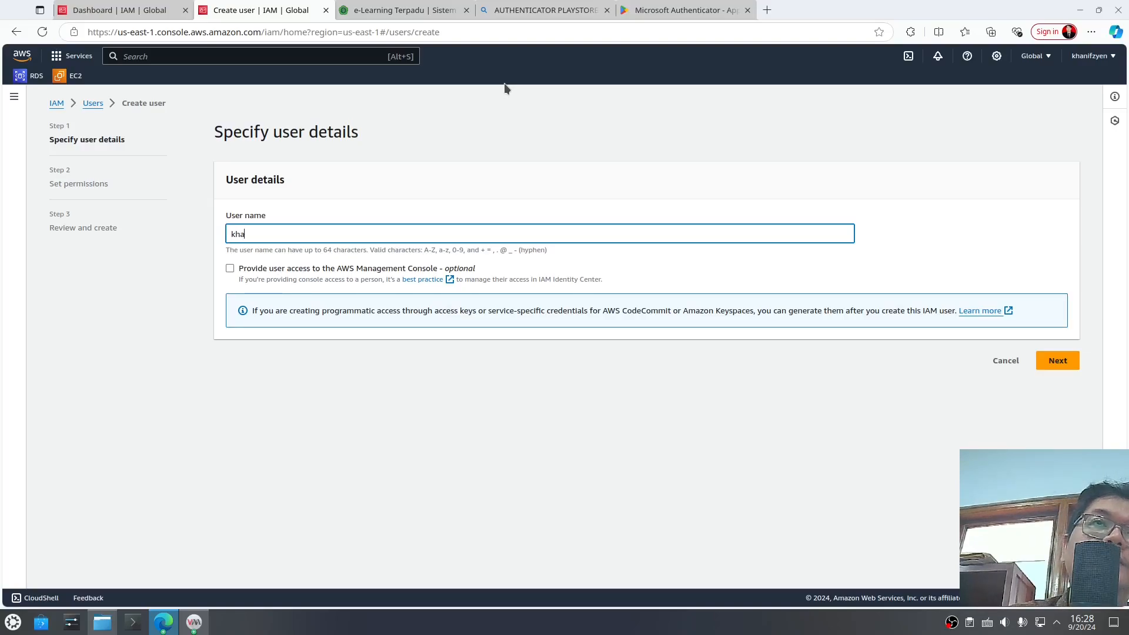
pyautogui.write('nifzyen')
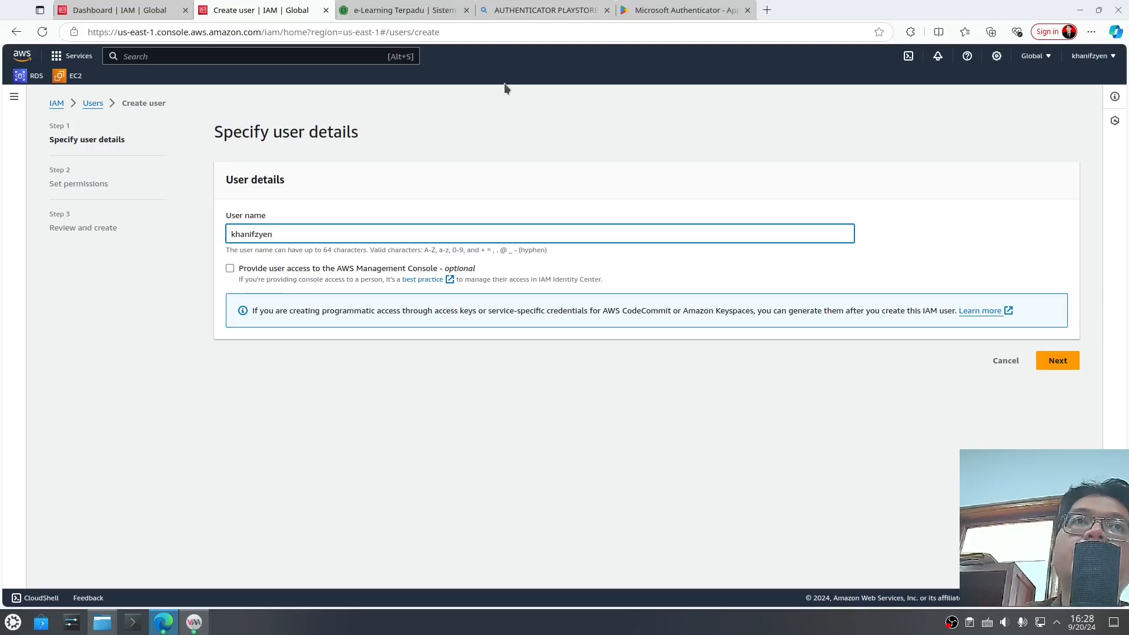
# Step: Grant console access as a regular IAM user with an autogenerated password and proceed to permissions
pyautogui.click(230, 268)
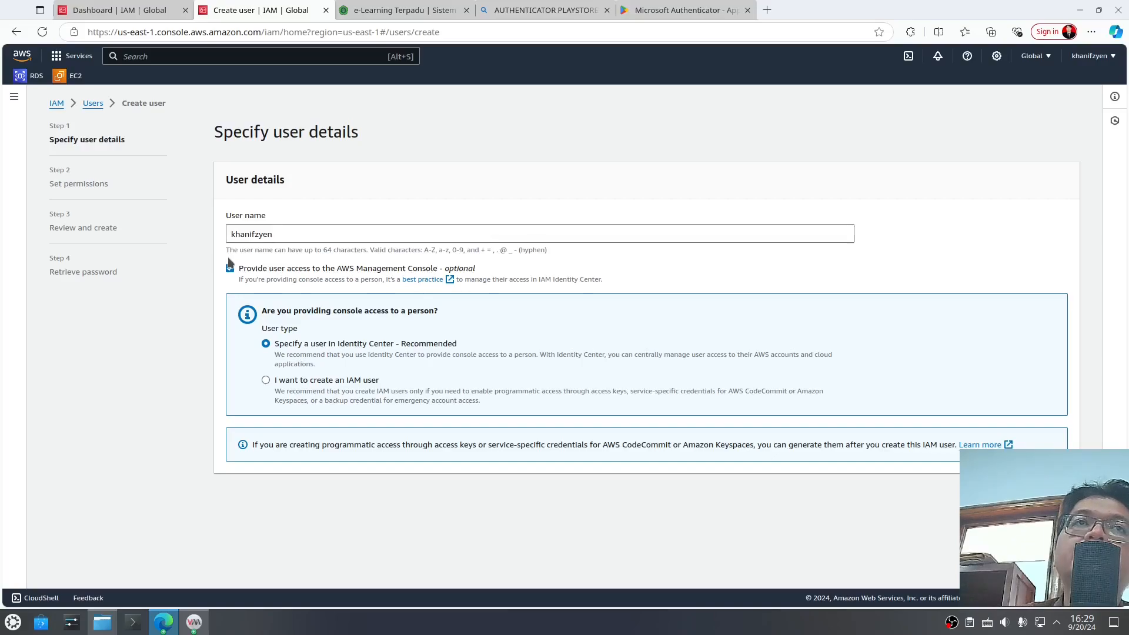
pyautogui.click(265, 380)
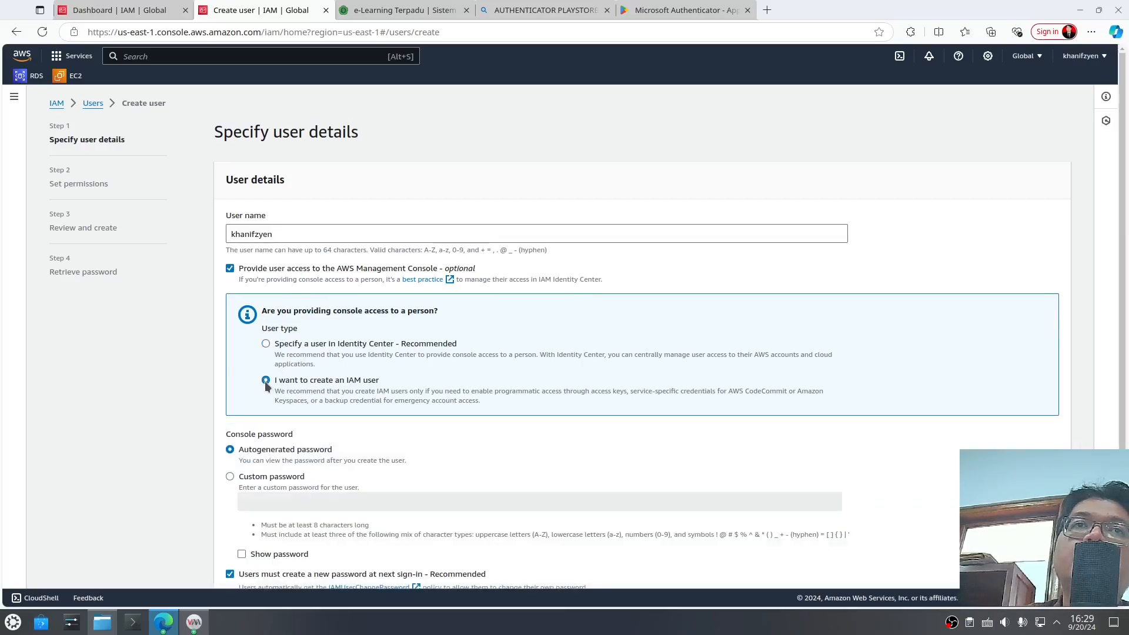
pyautogui.scroll(-2, 344, 386)
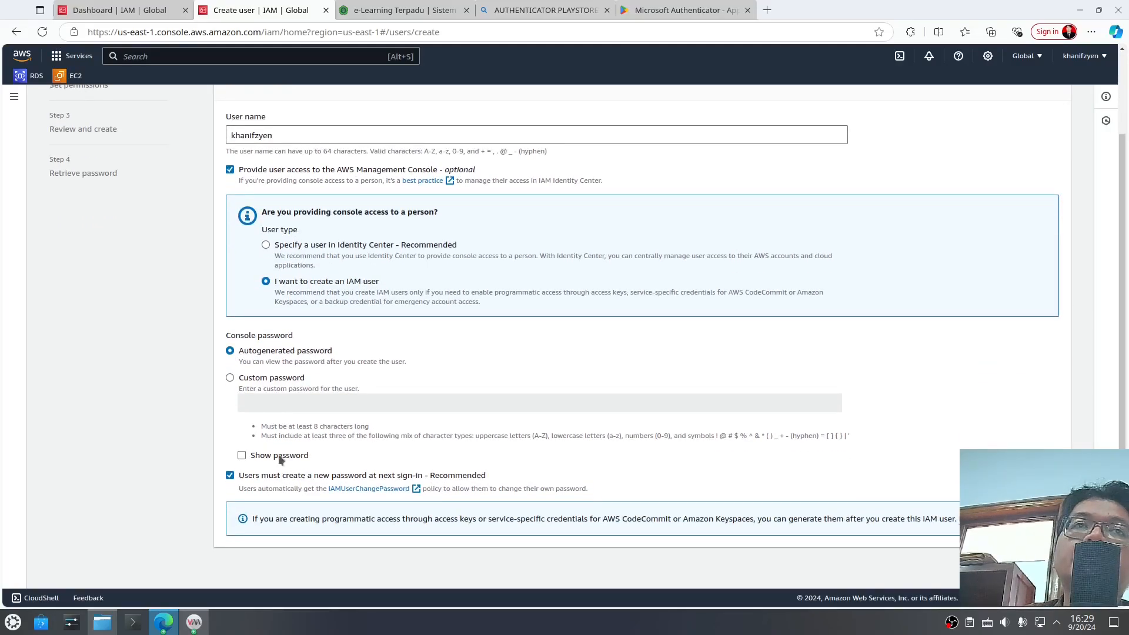
pyautogui.click(241, 456)
pyautogui.click(242, 456)
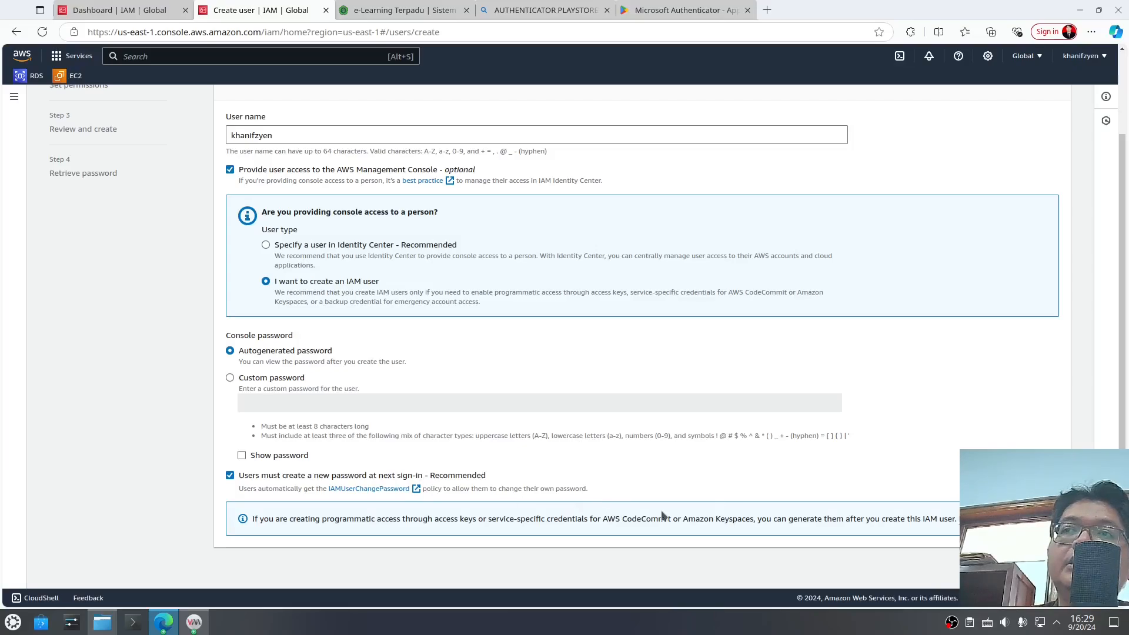
pyautogui.scroll(2, 394, 288)
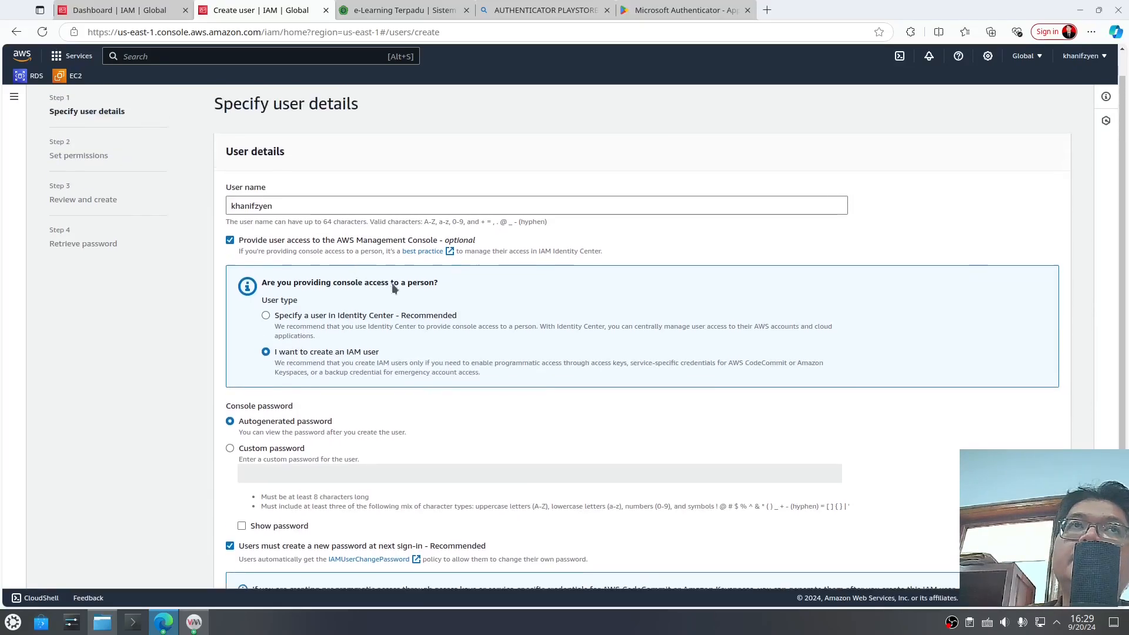
pyautogui.scroll(-2, 393, 287)
pyautogui.click(1049, 567)
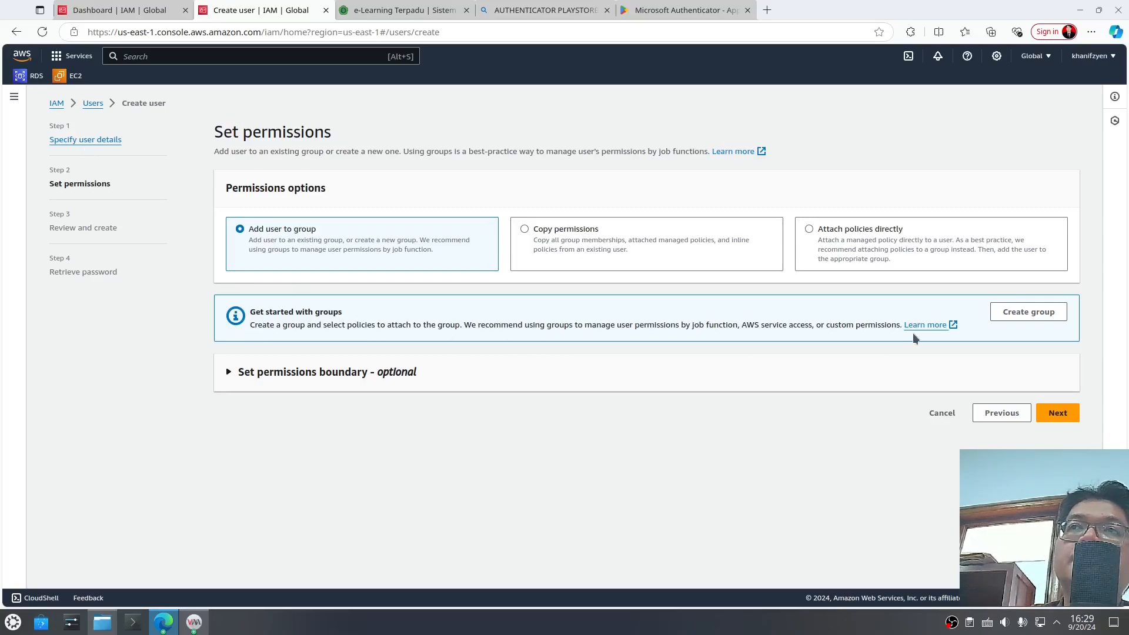
# Step: Create group 'admin', filter policies by 'adm', and attach AdministratorAccess
pyautogui.click(1027, 314)
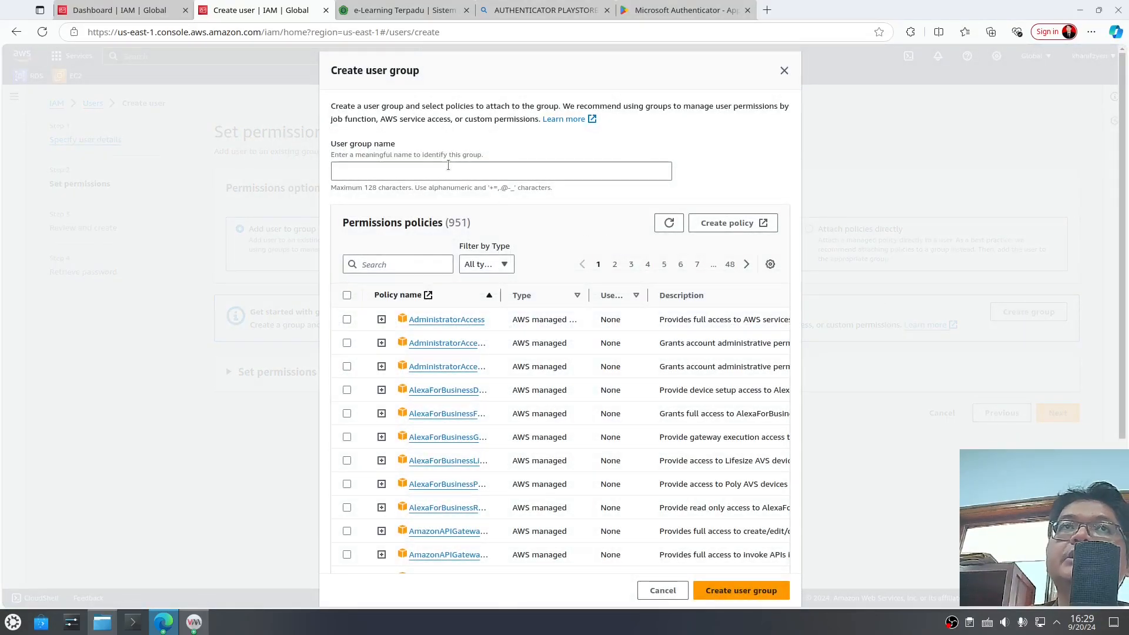
pyautogui.click(452, 167)
pyautogui.write('admin')
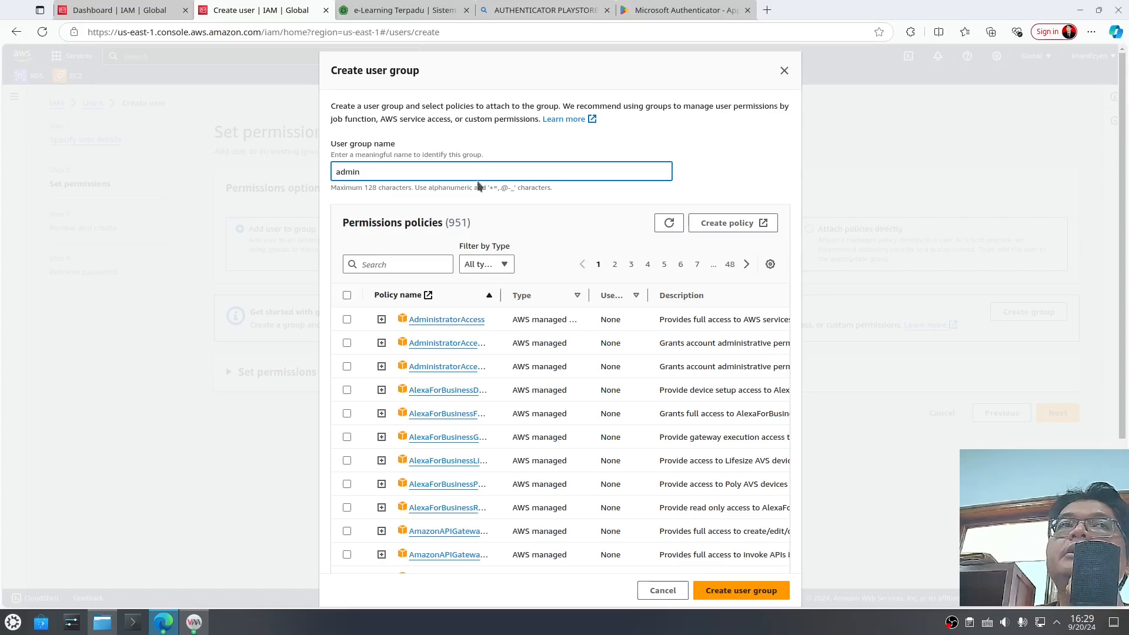
pyautogui.click(413, 260)
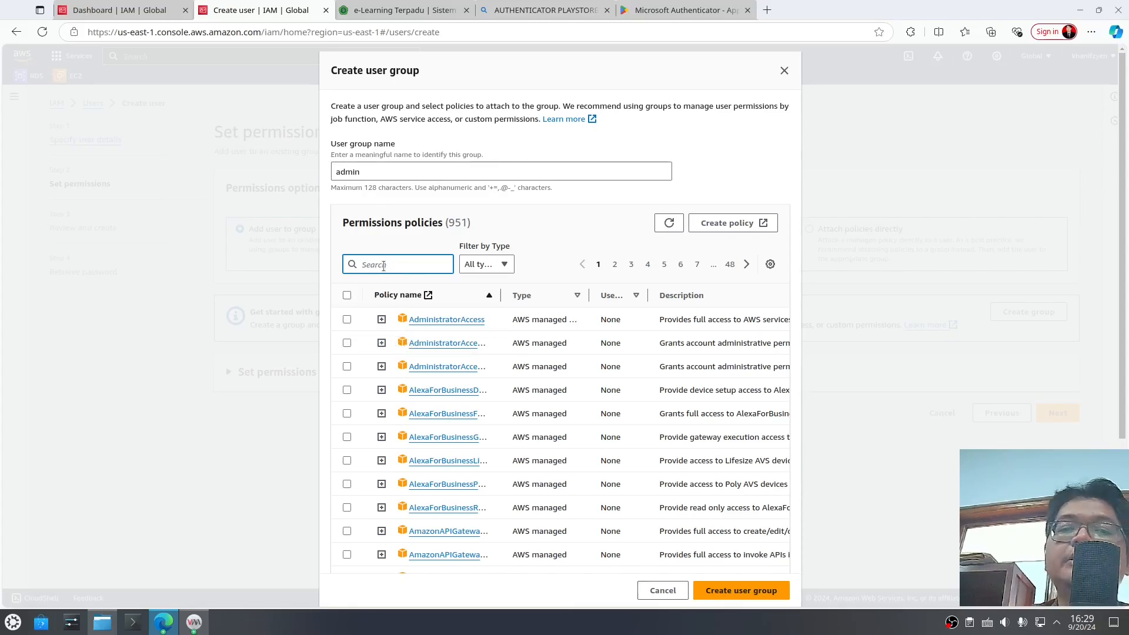
pyautogui.write('admin')
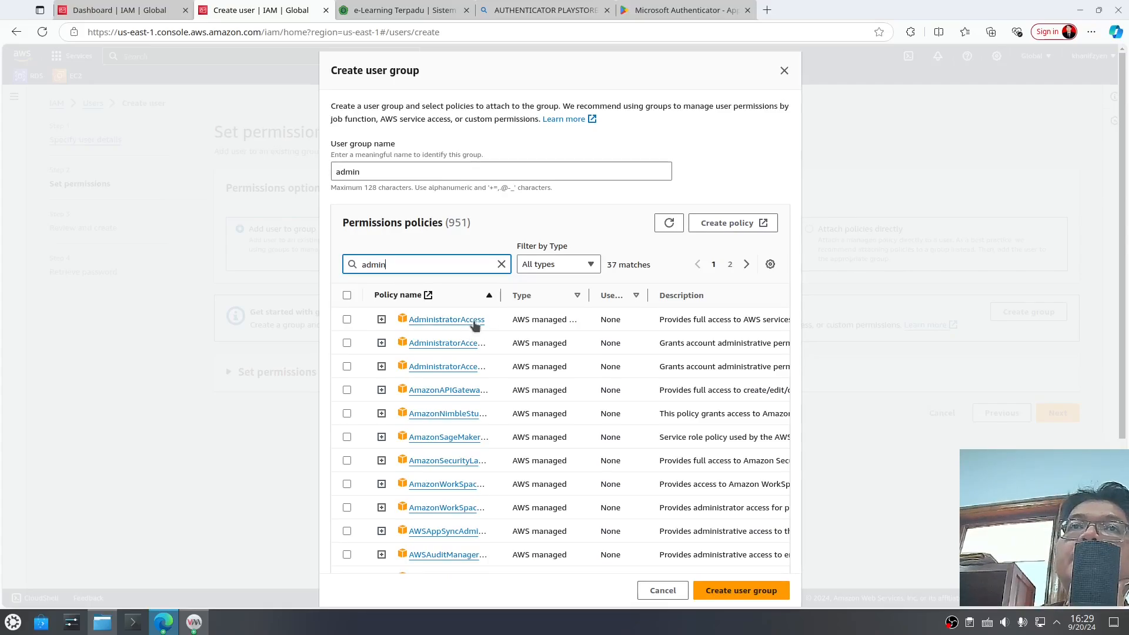
pyautogui.moveTo(500, 295); pyautogui.dragTo(569, 309)
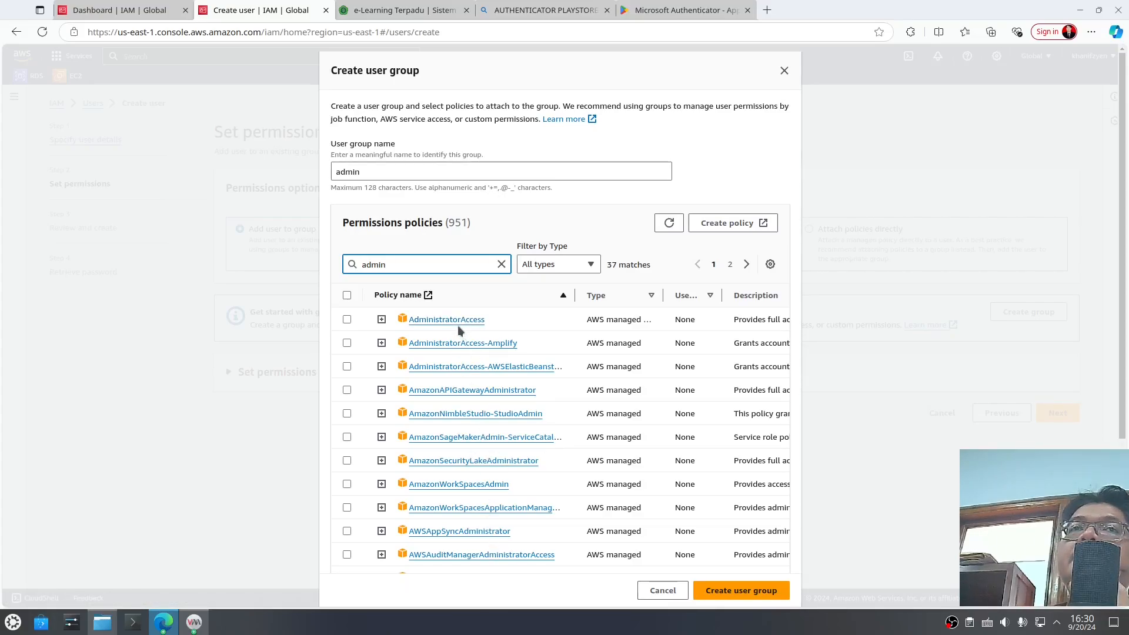
pyautogui.click(347, 320)
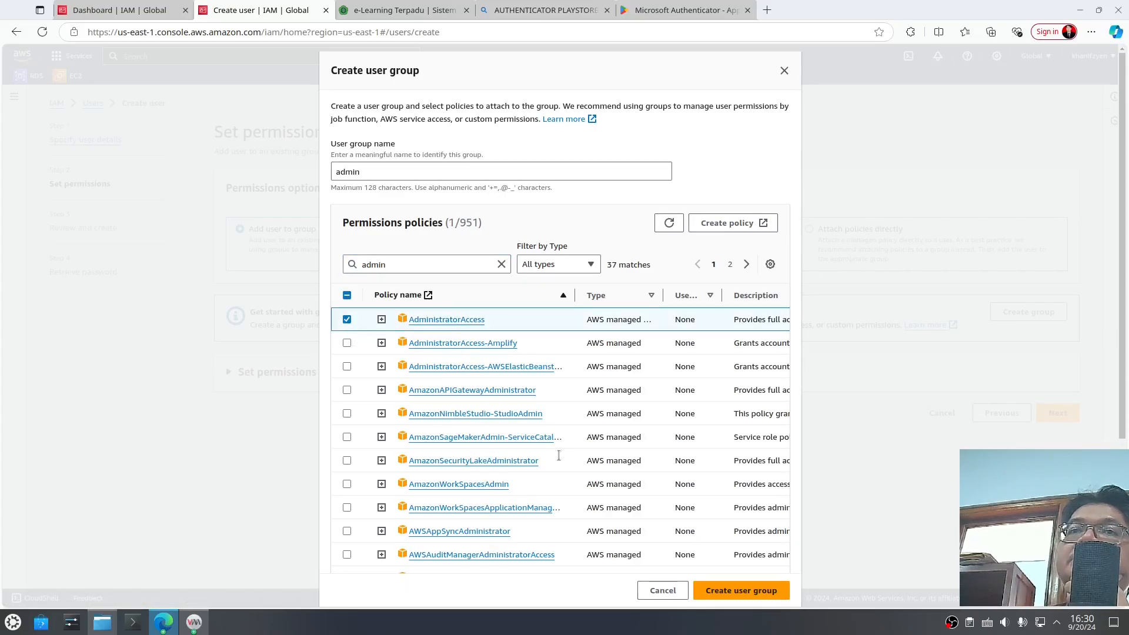
pyautogui.click(742, 591)
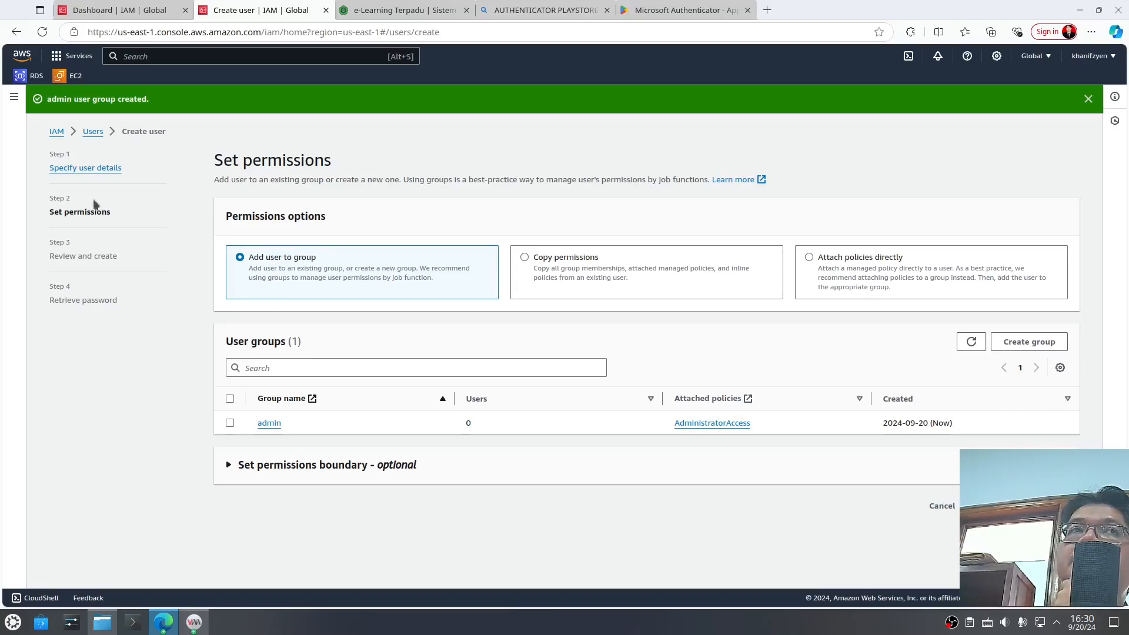
# Step: Tick the admin group for the new user and continue to Review and create
pyautogui.click(230, 423)
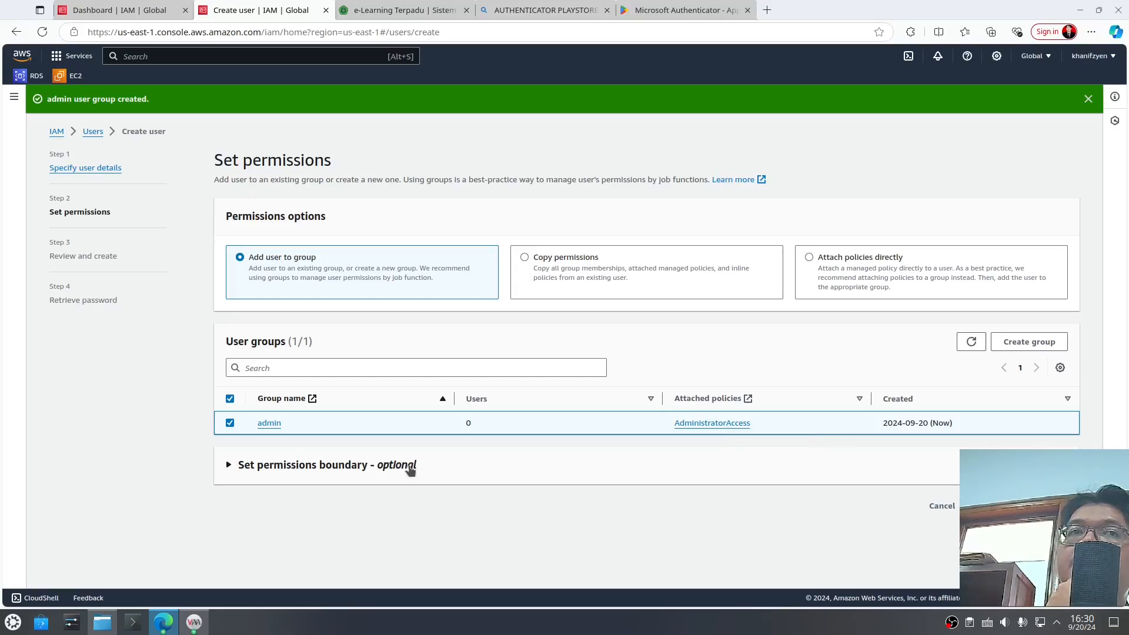
pyautogui.click(1043, 505)
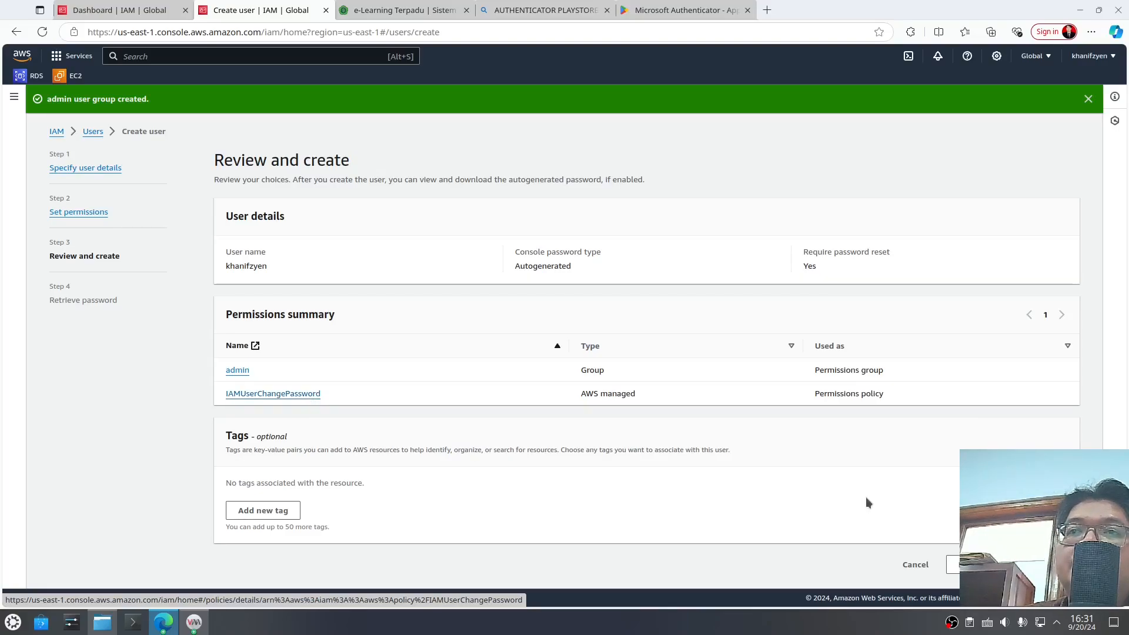
# Step: Create the user, then select the account portion of the console sign-in URL
pyautogui.click(1042, 564)
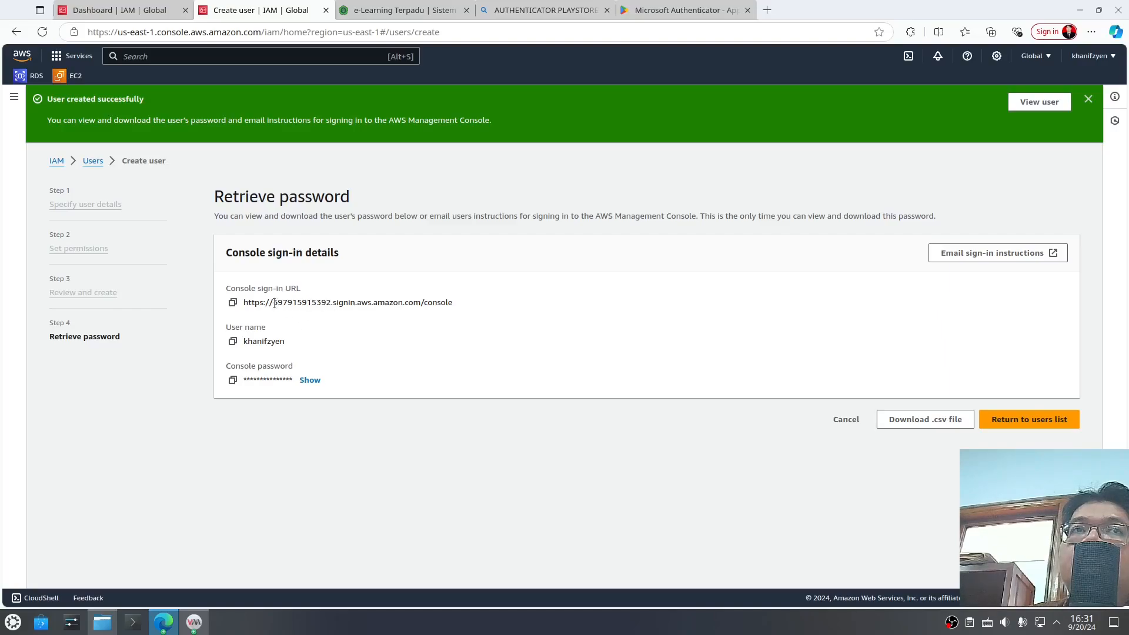
pyautogui.moveTo(274, 302); pyautogui.dragTo(499, 310)
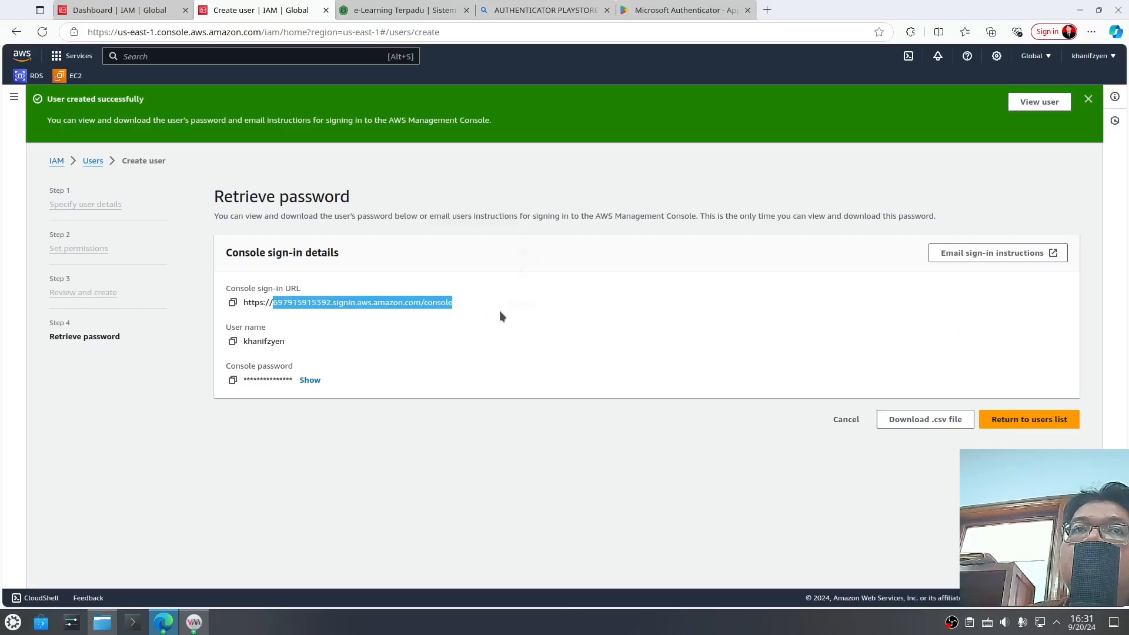
pyautogui.click(376, 309)
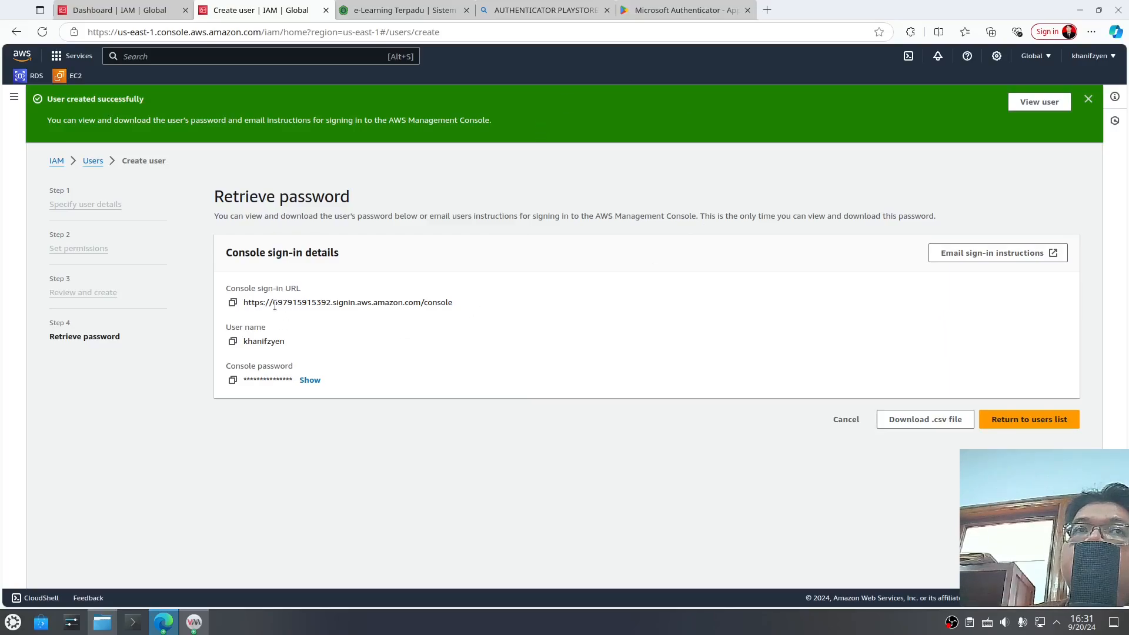
pyautogui.moveTo(275, 305); pyautogui.dragTo(377, 304)
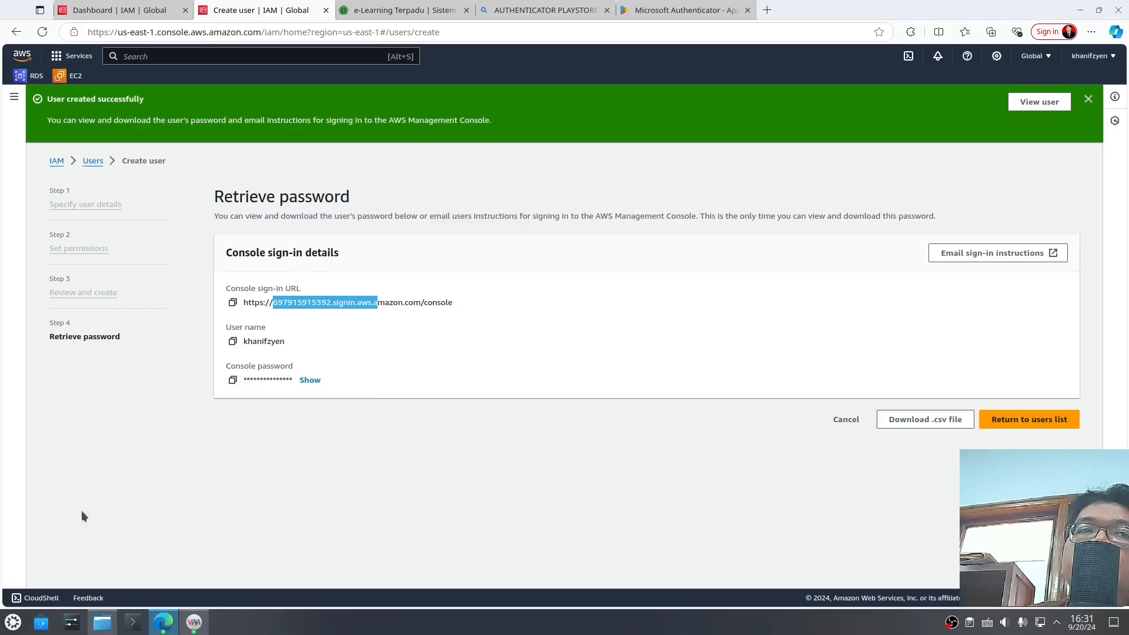
# Step: Launch Google Chrome and clear its first-run prompts, turning off usage statistics and skipping sign-in
pyautogui.click(11, 622)
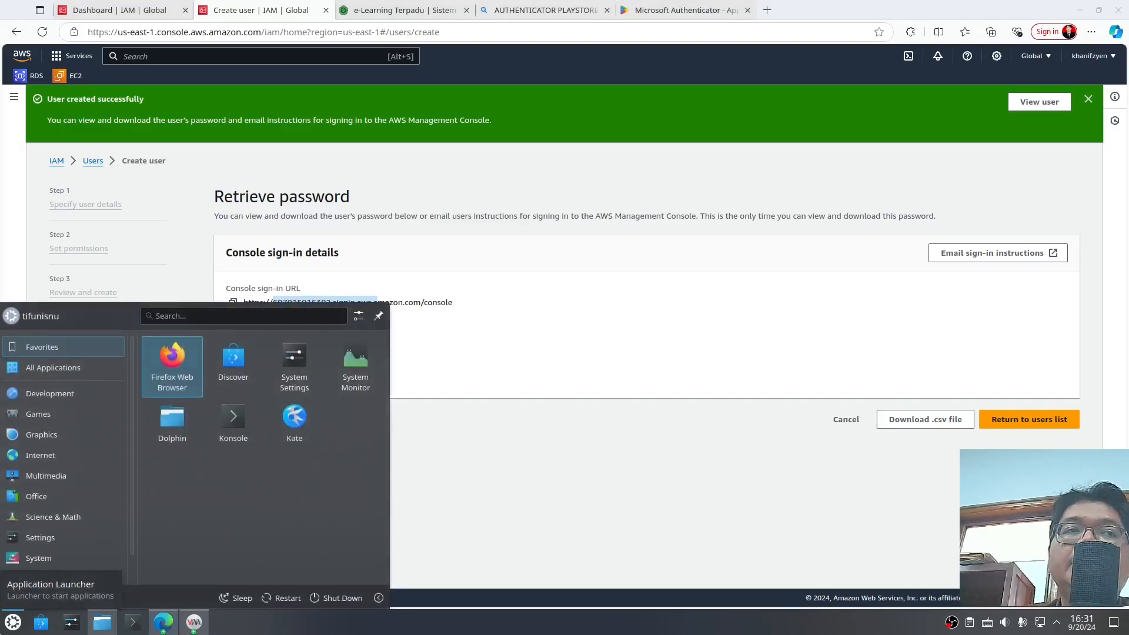
pyautogui.write('chrome')
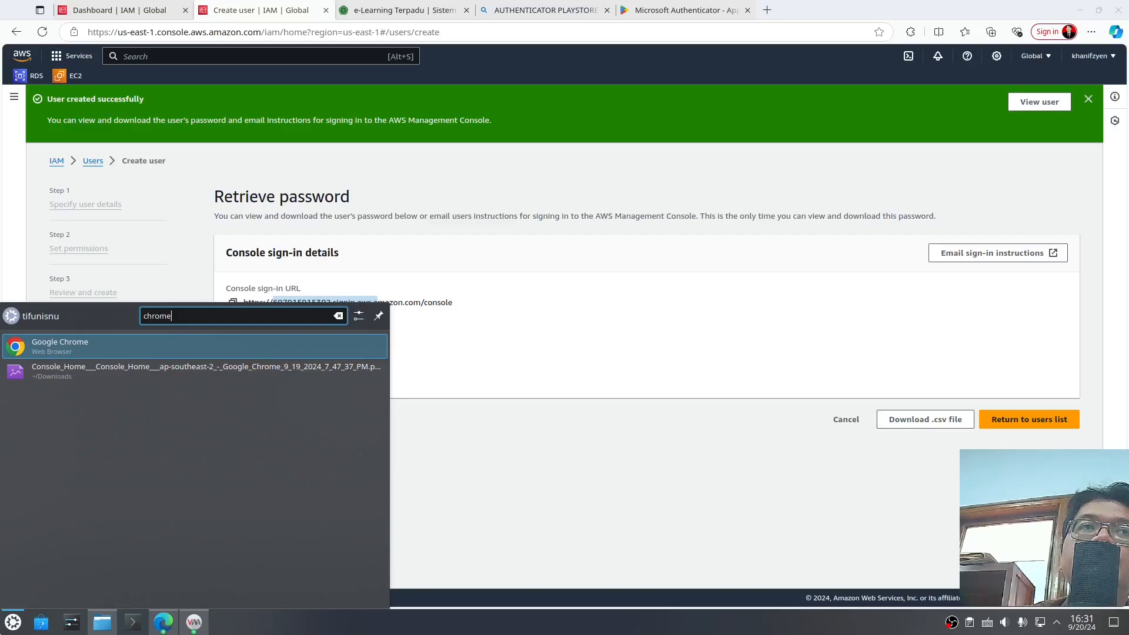
pyautogui.press('Return')
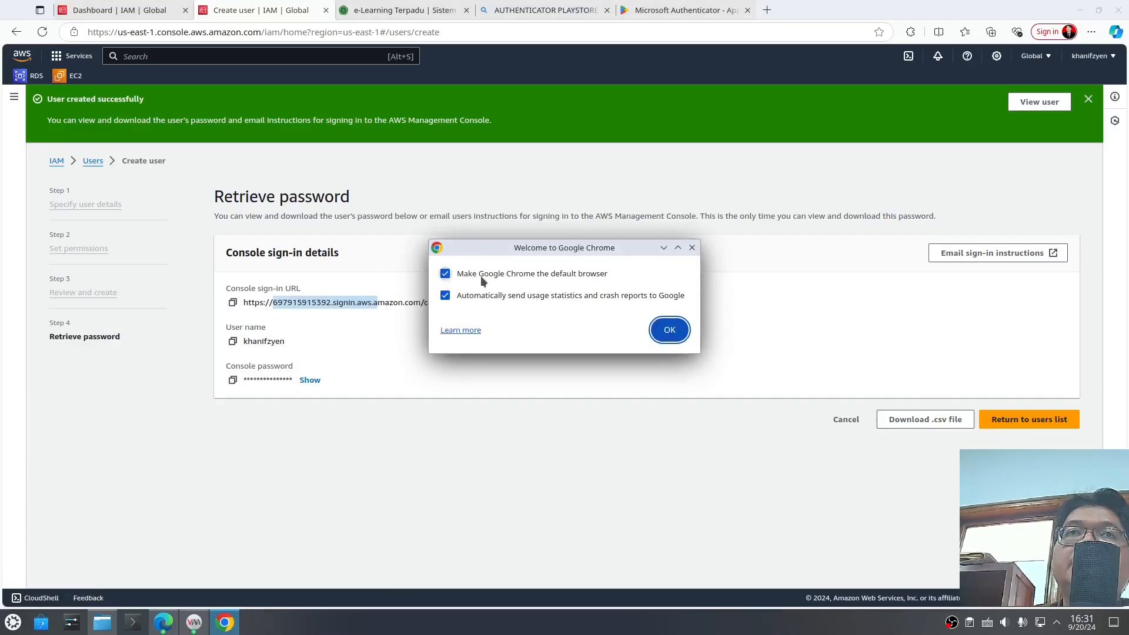
pyautogui.click(444, 296)
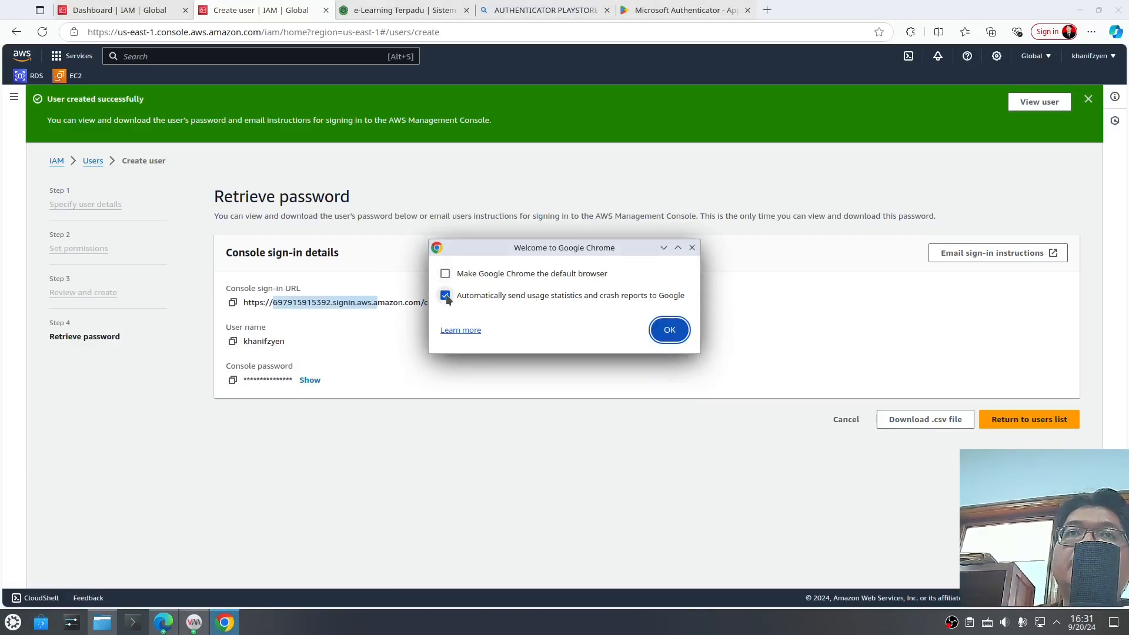
pyautogui.click(670, 330)
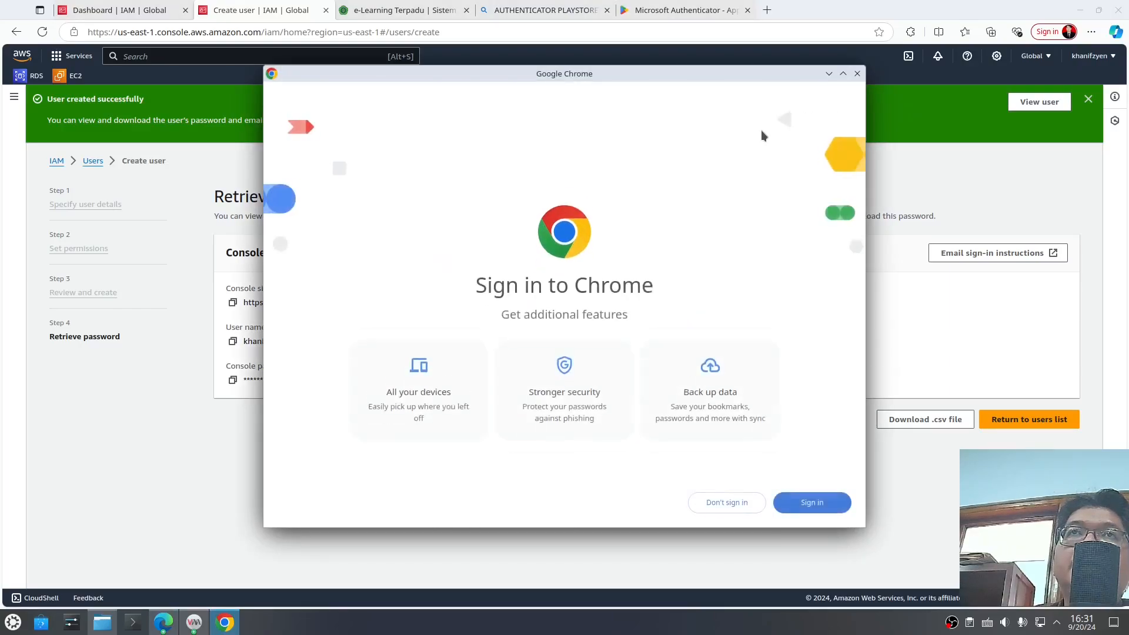
pyautogui.click(728, 504)
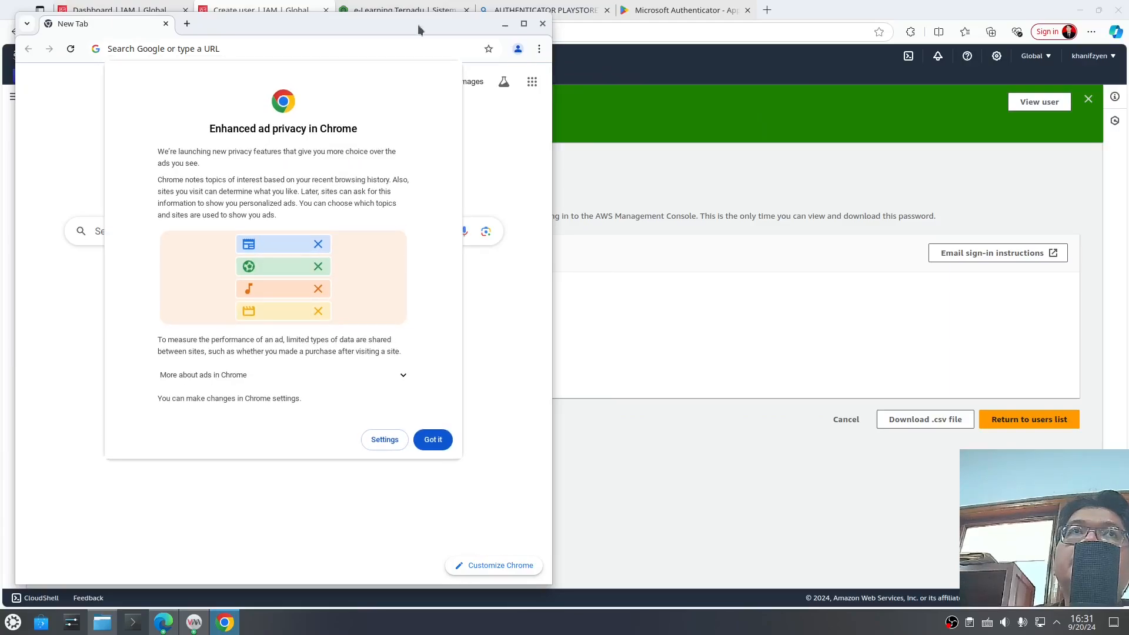
pyautogui.click(432, 440)
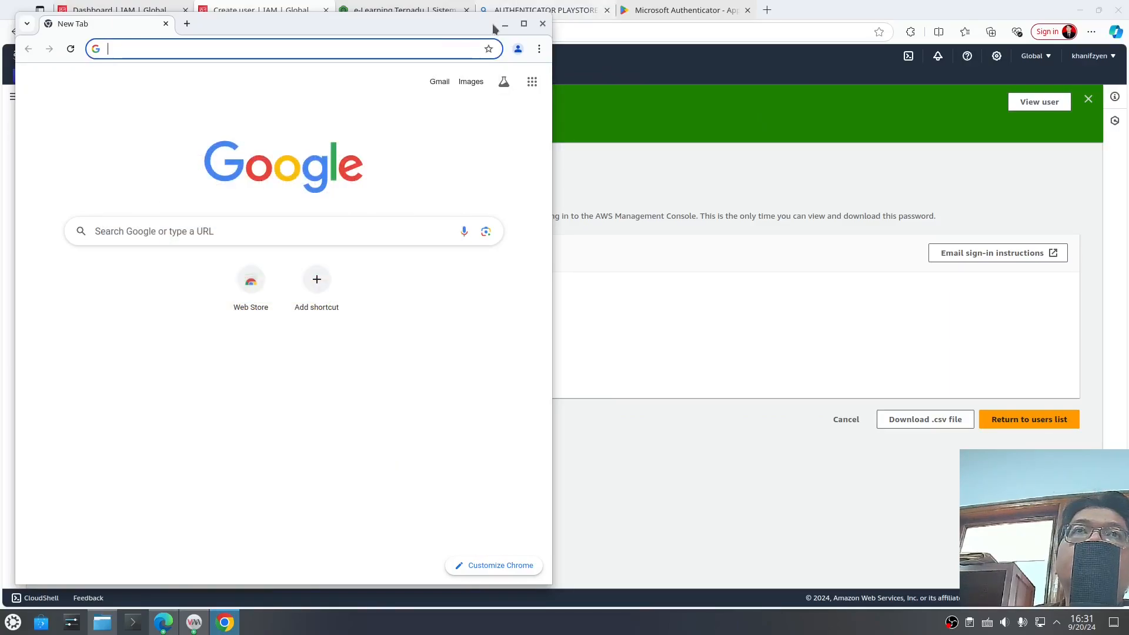
# Step: Search 'aws login' and go to the AWS Management Console sign-in page
pyautogui.write('aws login')
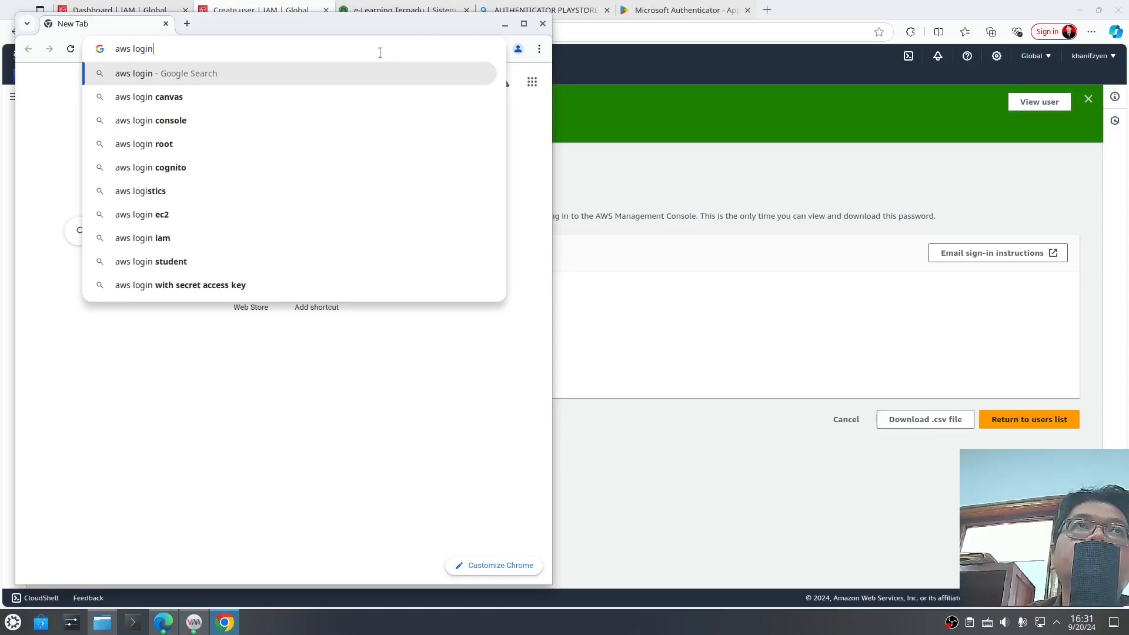
pyautogui.press('Return')
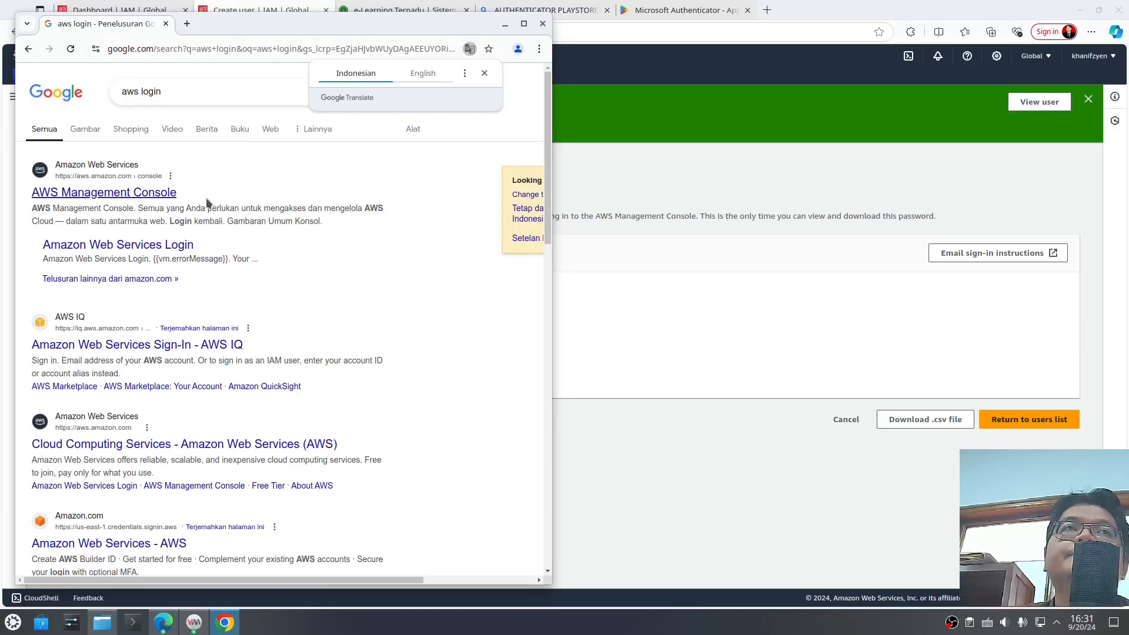
pyautogui.click(148, 194)
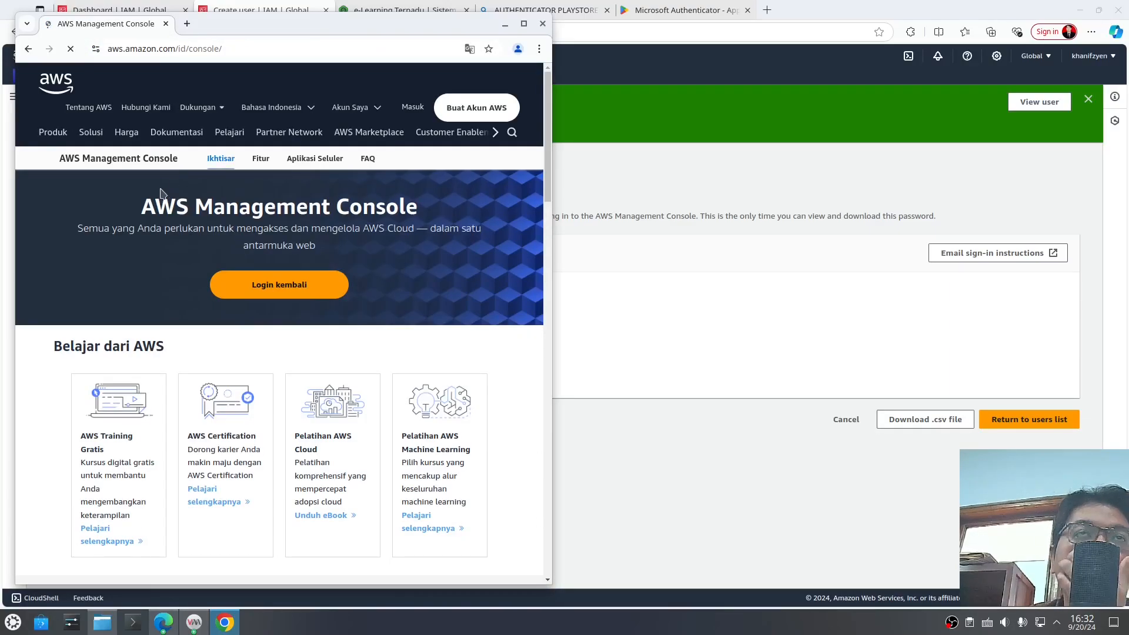
pyautogui.click(414, 108)
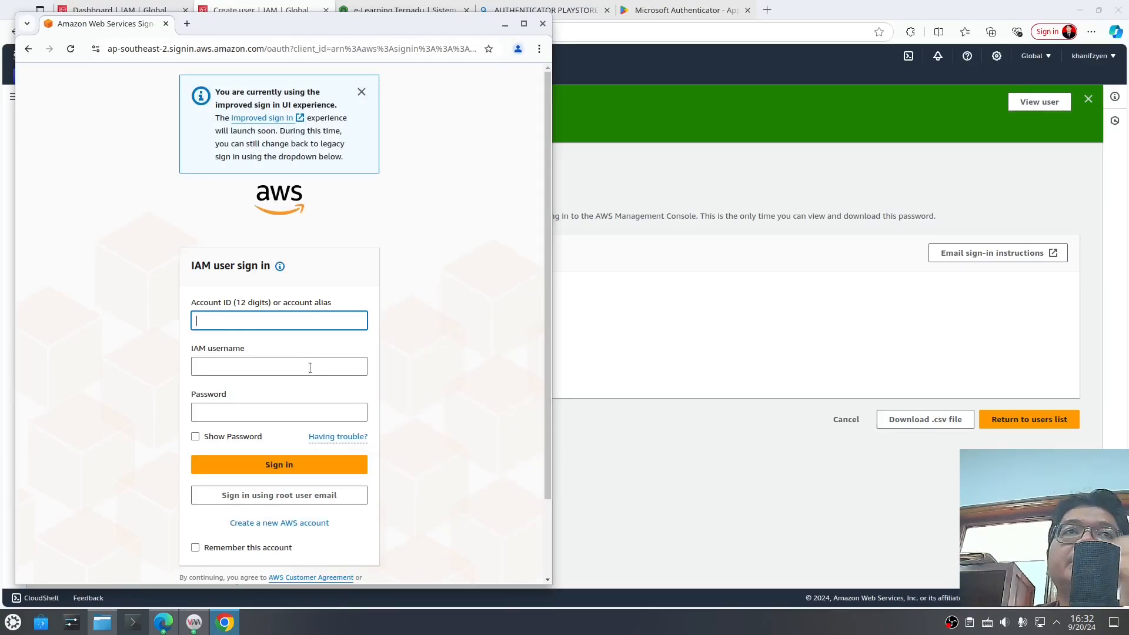
# Step: Bring the Retrieve password page forward and select the account number in its console sign-in URL
pyautogui.click(675, 345)
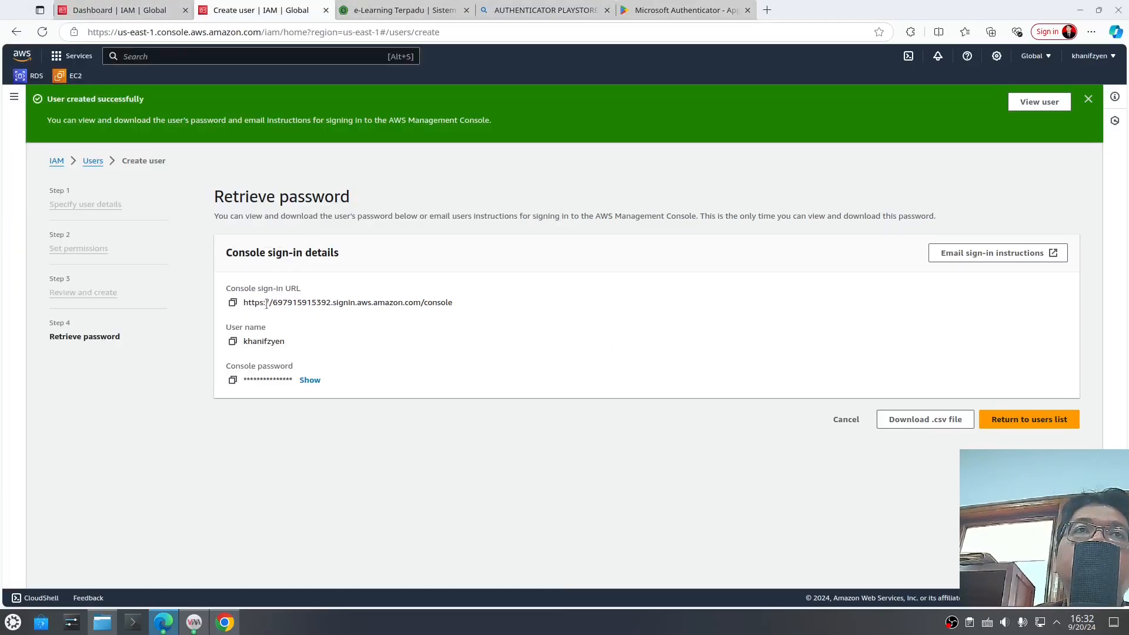
pyautogui.moveTo(273, 302); pyautogui.dragTo(333, 302)
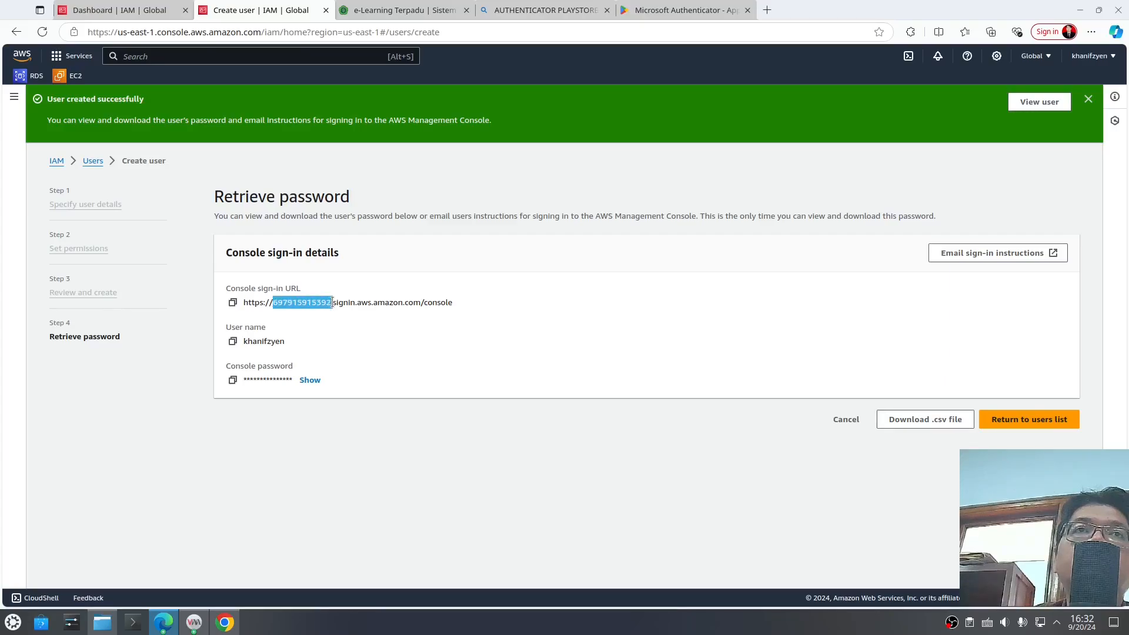
pyautogui.click(399, 291)
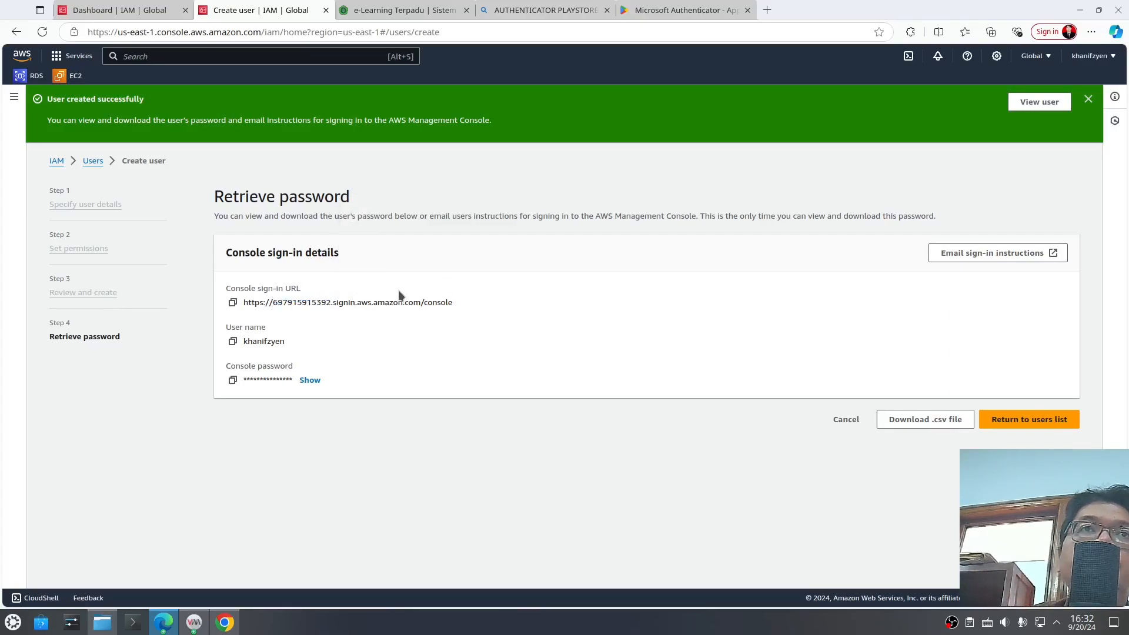
pyautogui.moveTo(274, 302); pyautogui.dragTo(332, 306)
pyautogui.hotkey('ctrl', 'c')
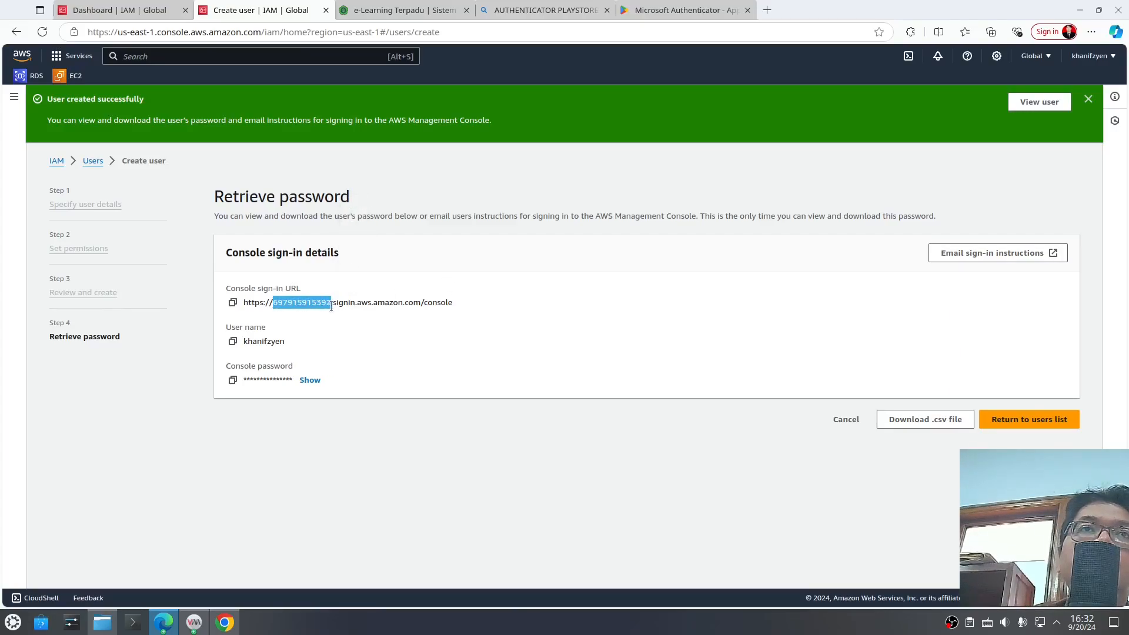
pyautogui.click(402, 367)
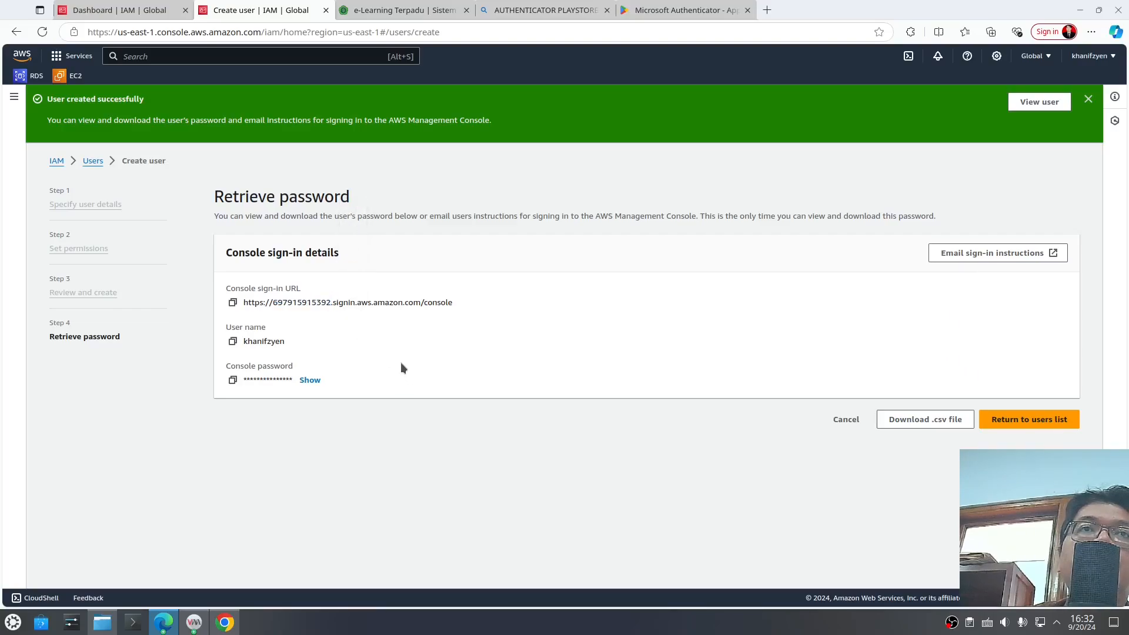
pyautogui.click(164, 624)
pyautogui.click(164, 627)
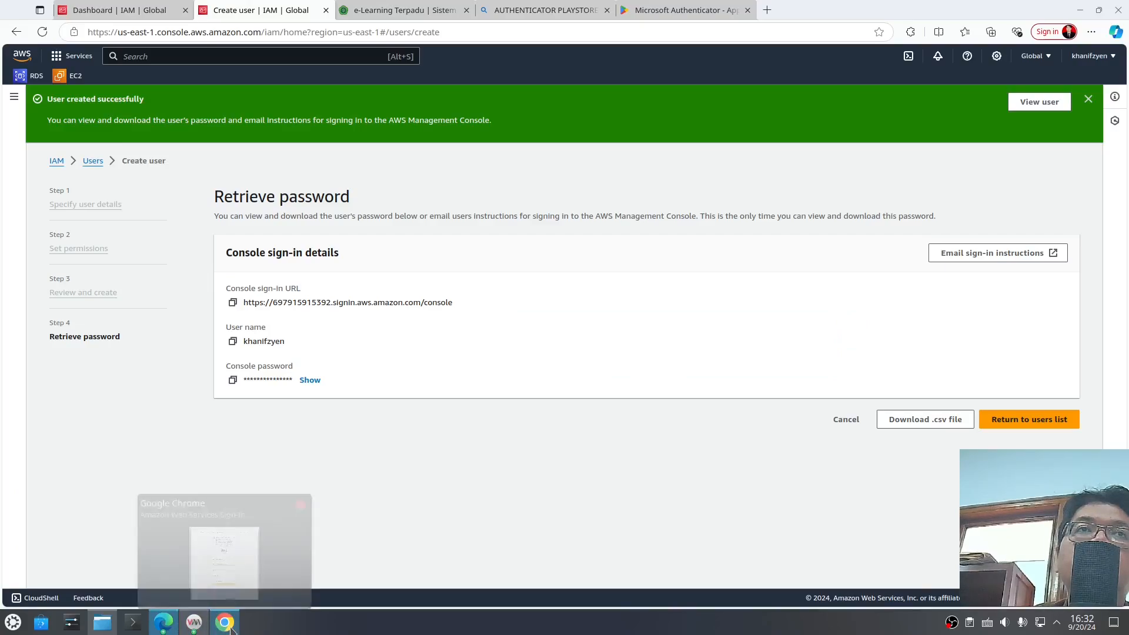
# Step: Fill the Chrome IAM sign-in form with the pasted account ID, the new user's username and pasted password
pyautogui.click(234, 625)
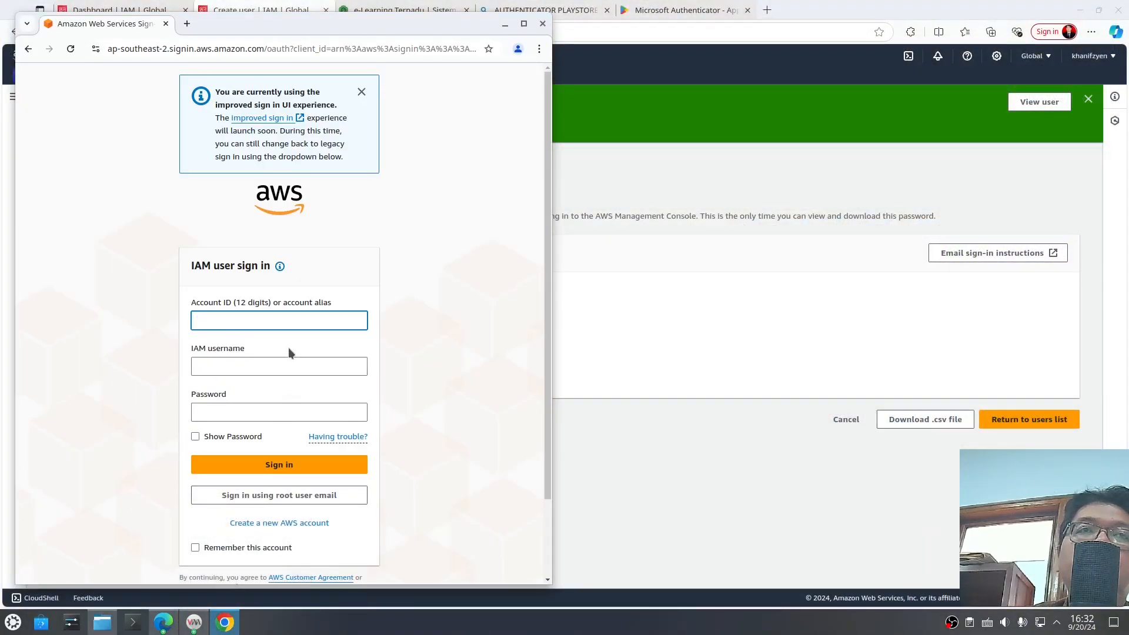
pyautogui.hotkey('ctrl', 'v')
pyautogui.click(287, 369)
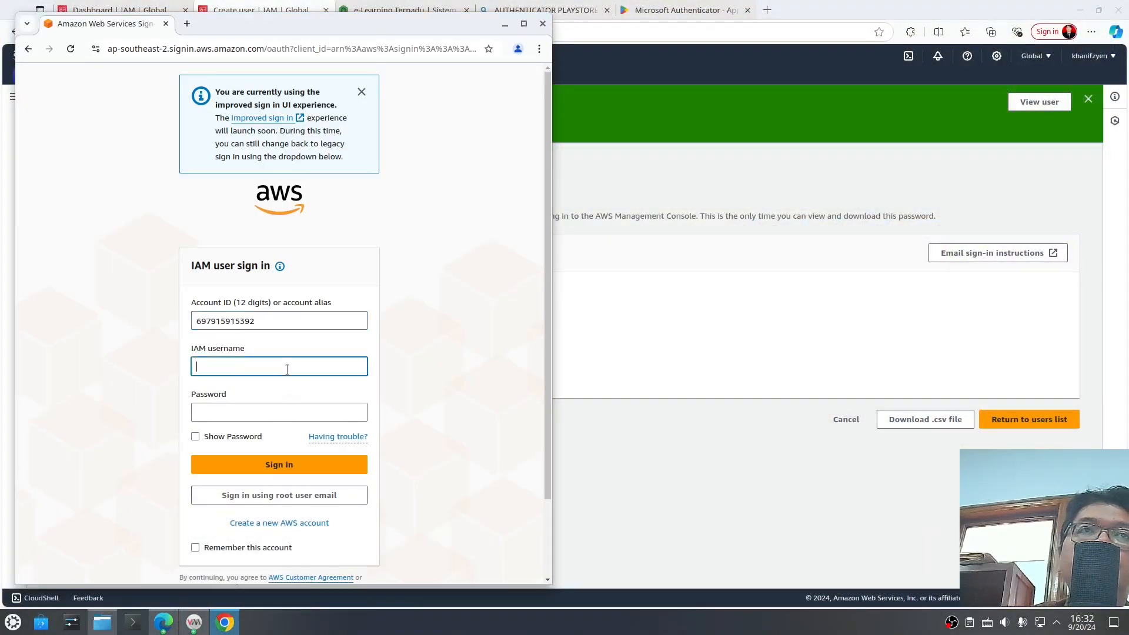
pyautogui.click(618, 366)
pyautogui.hotkey('alt', 'Tab')
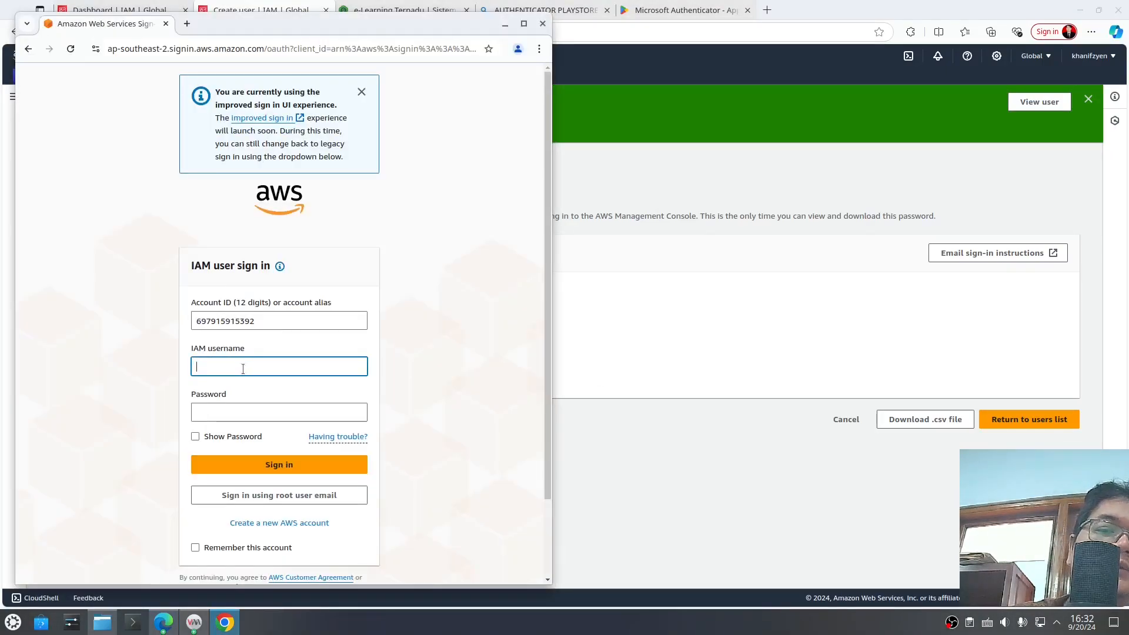
pyautogui.write('khanifzyen')
pyautogui.press('Tab')
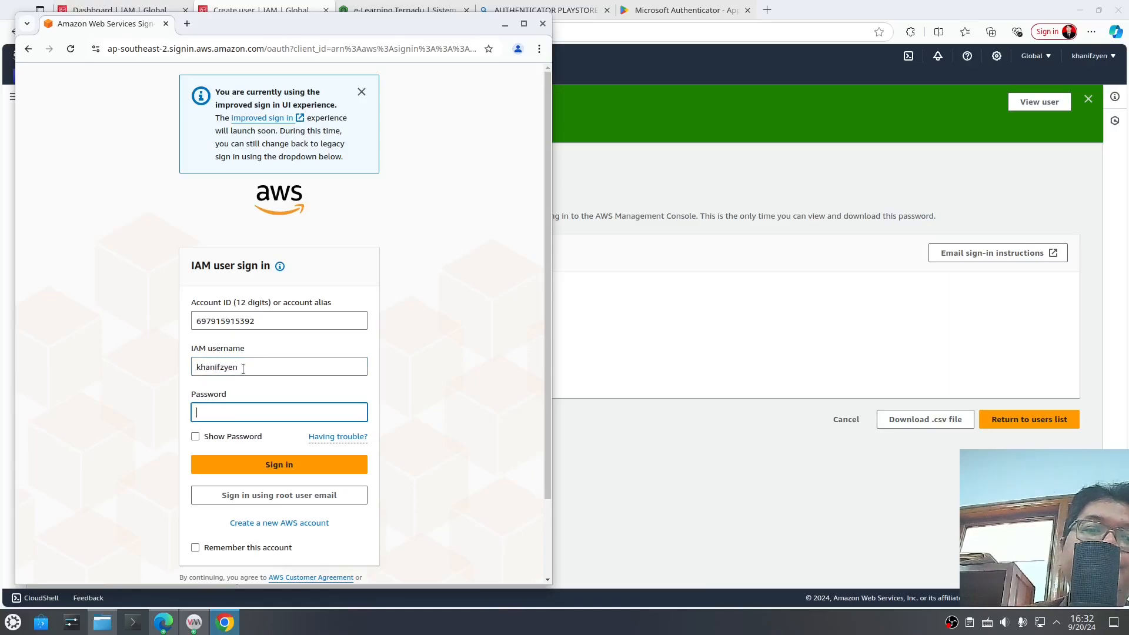
pyautogui.hotkey('ctrl', 'v')
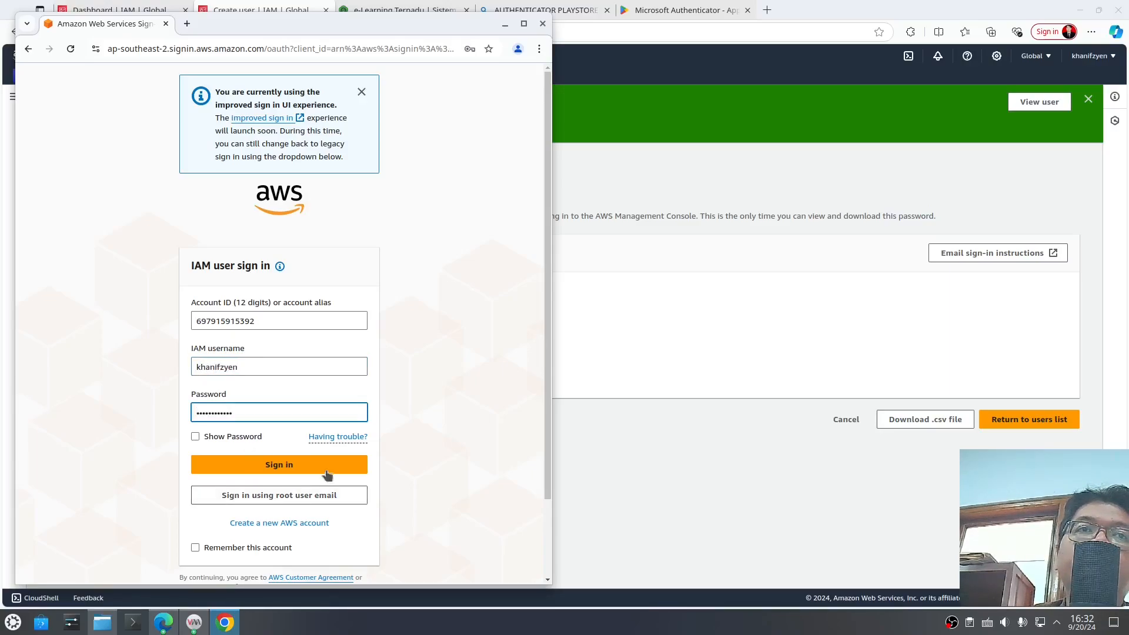
pyautogui.click(640, 335)
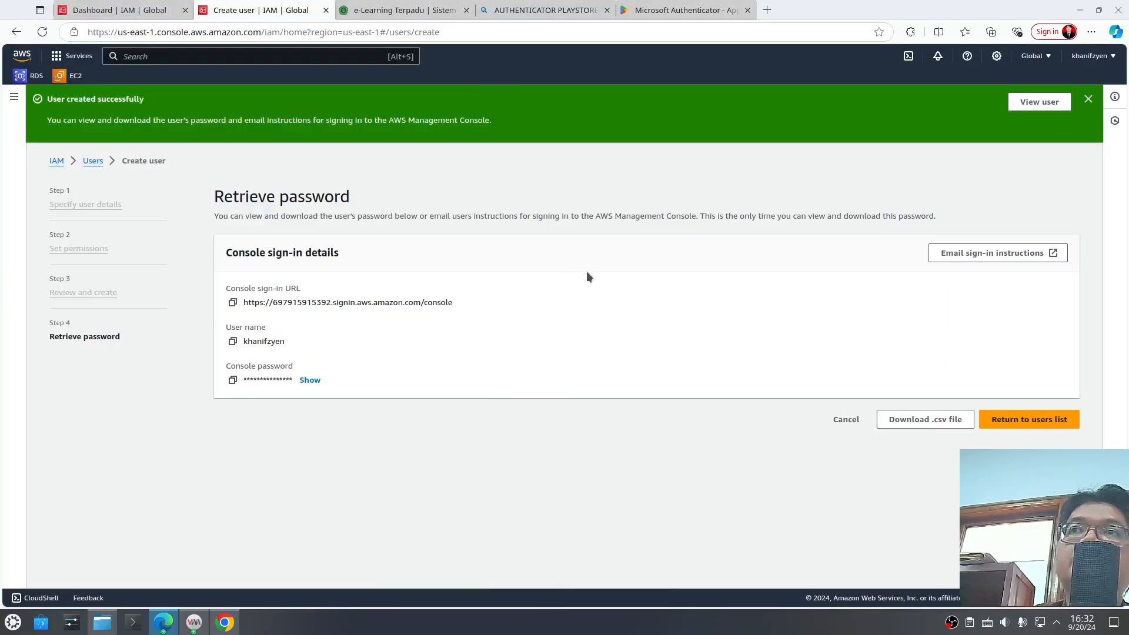
# Step: Return to the IAM users list without viewing the password, then open the Dashboard and select the Account ID
pyautogui.click(1019, 420)
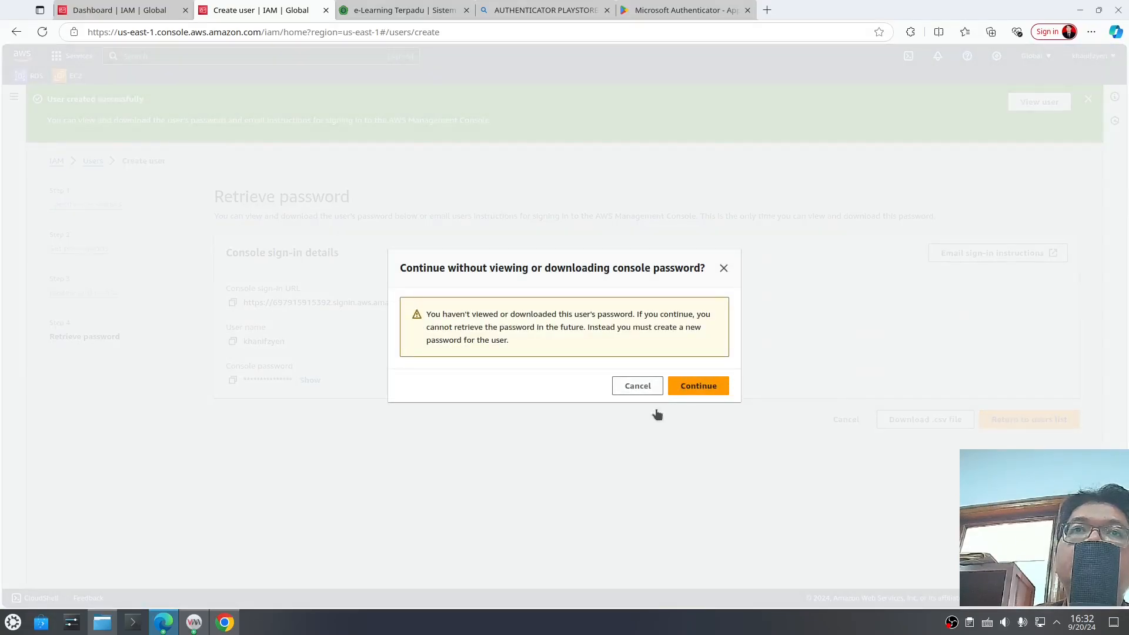
pyautogui.click(707, 385)
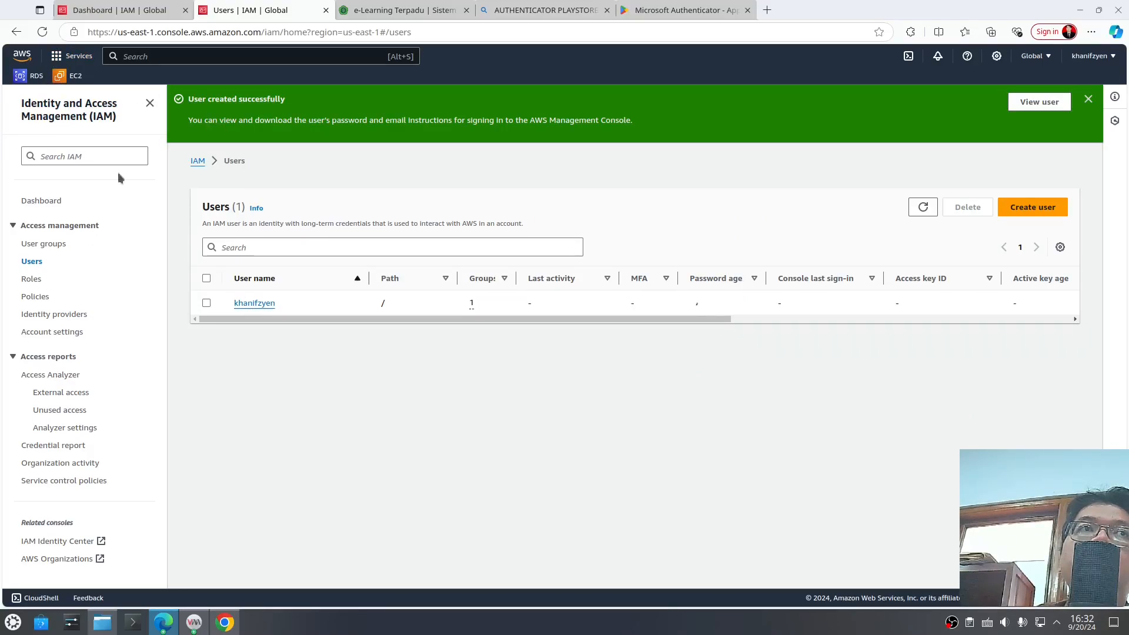
pyautogui.click(47, 200)
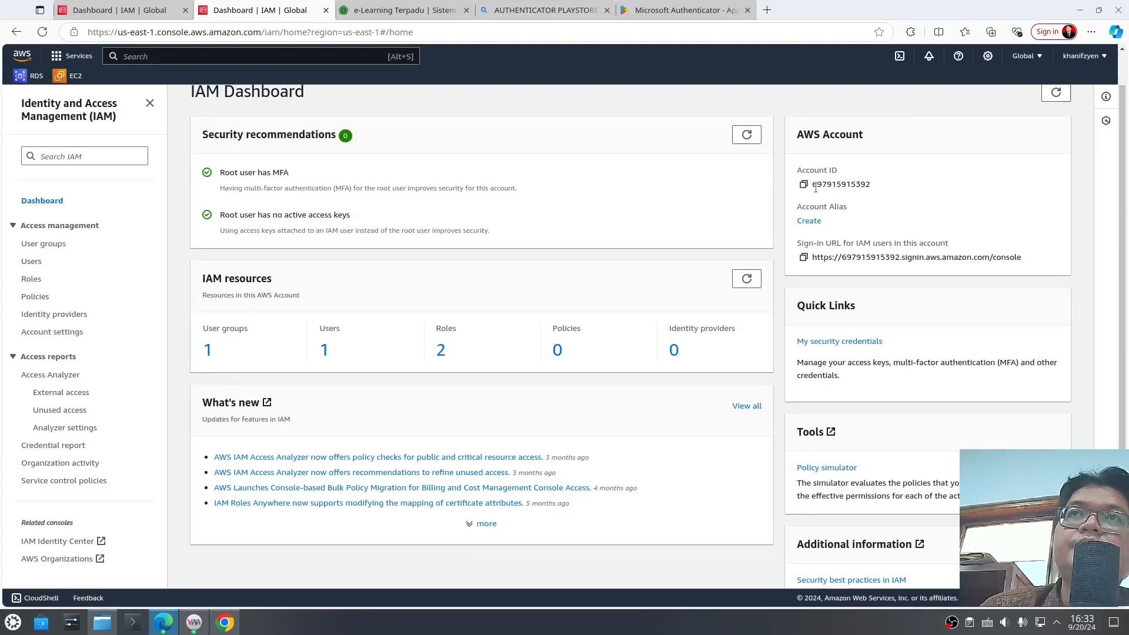
pyautogui.moveTo(814, 187); pyautogui.dragTo(865, 188)
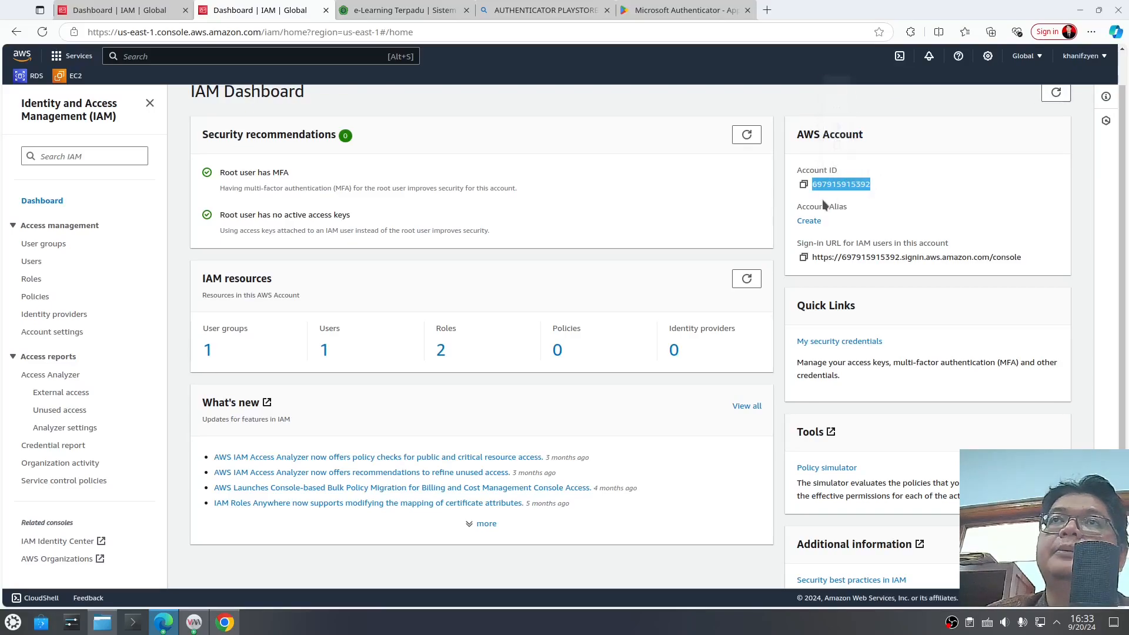
# Step: Create the account alias ezhardigital from the IAM Dashboard's Account Alias section
pyautogui.click(809, 221)
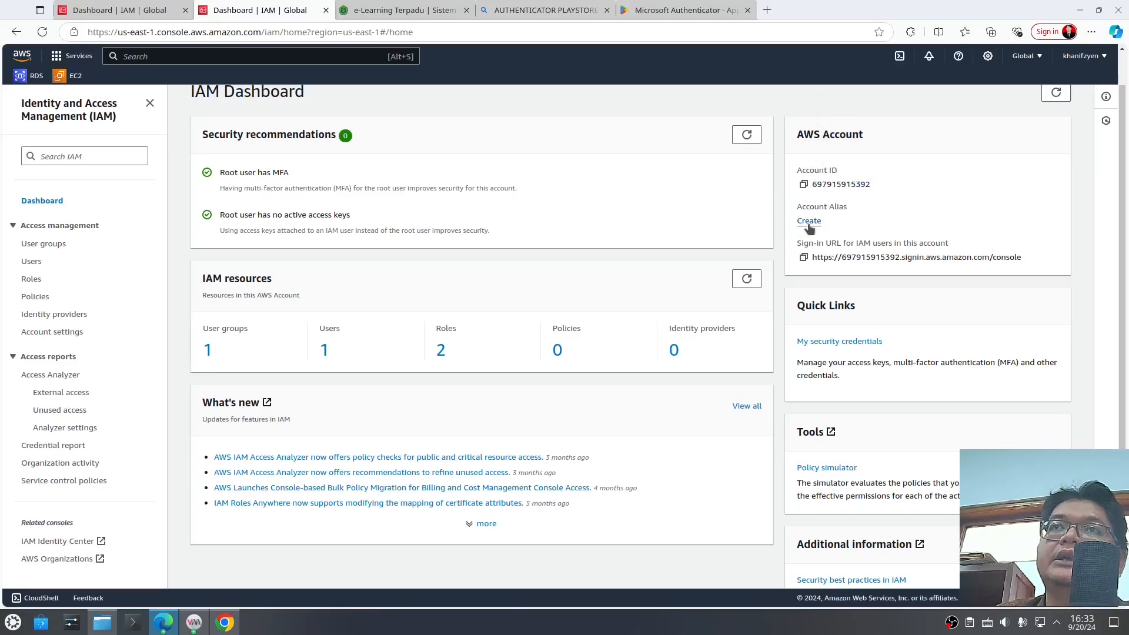
pyautogui.click(461, 325)
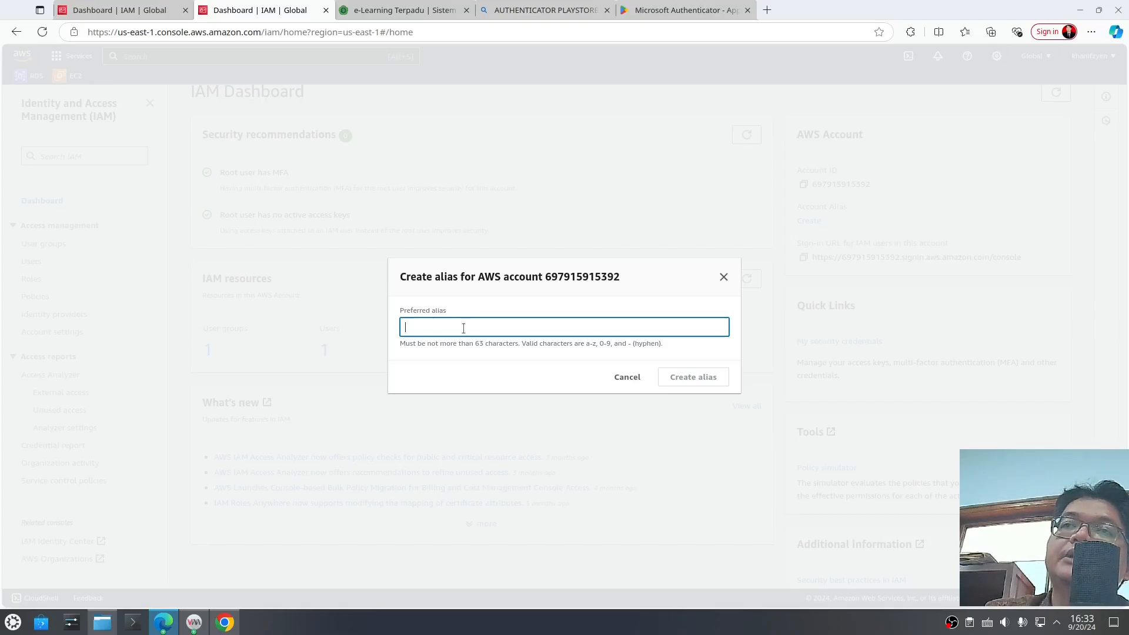
pyautogui.write('ezhar')
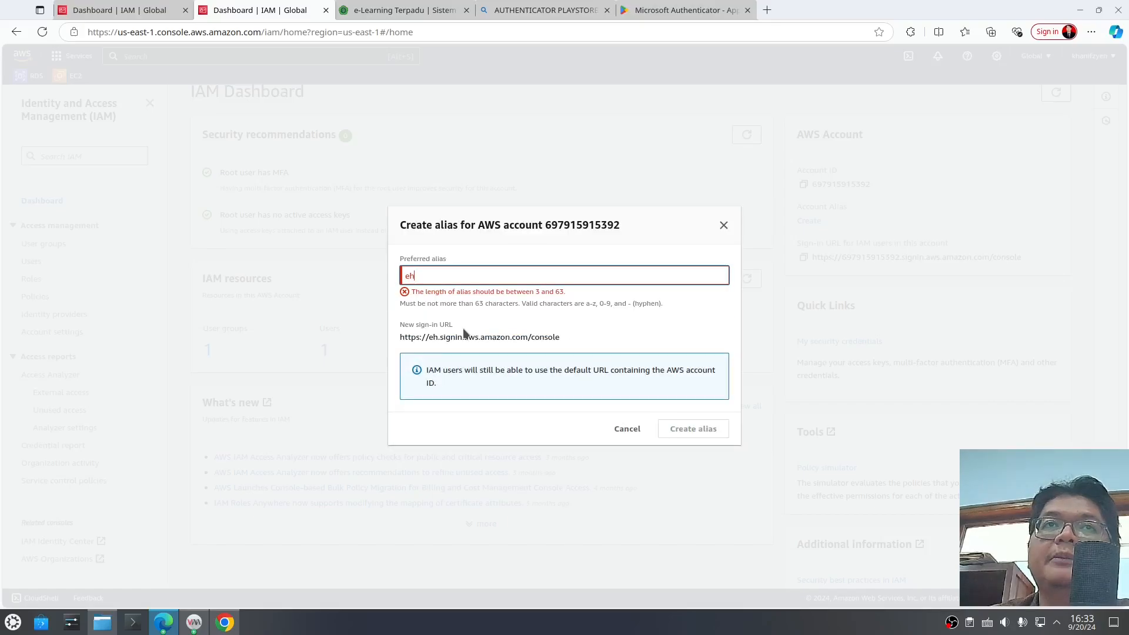
pyautogui.write('digital')
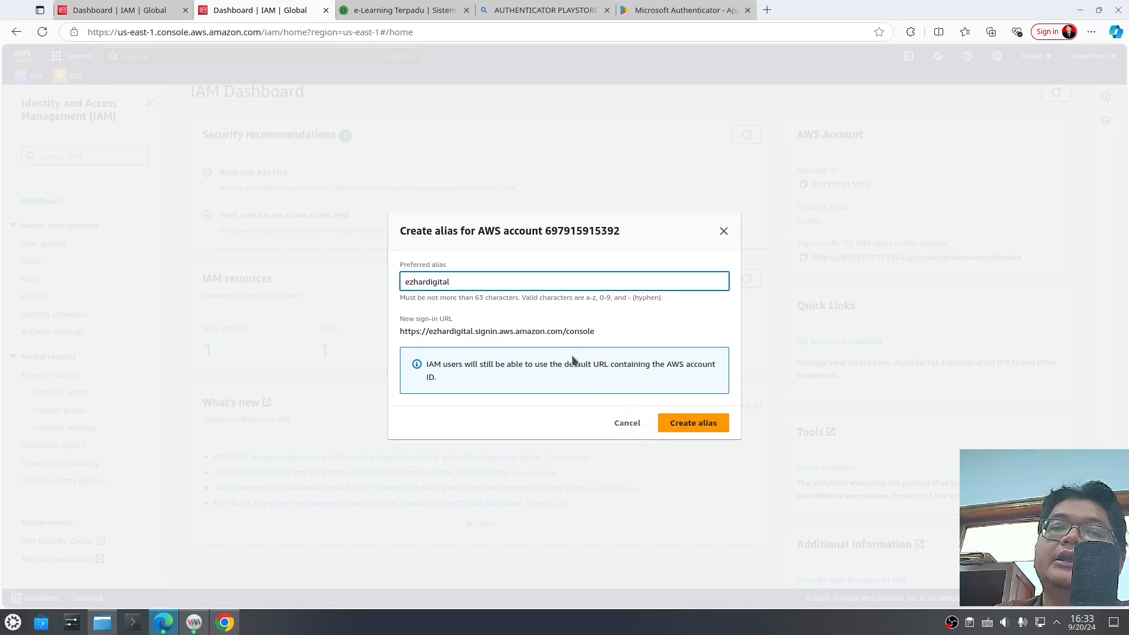
pyautogui.hotkey('ctrl', 'a')
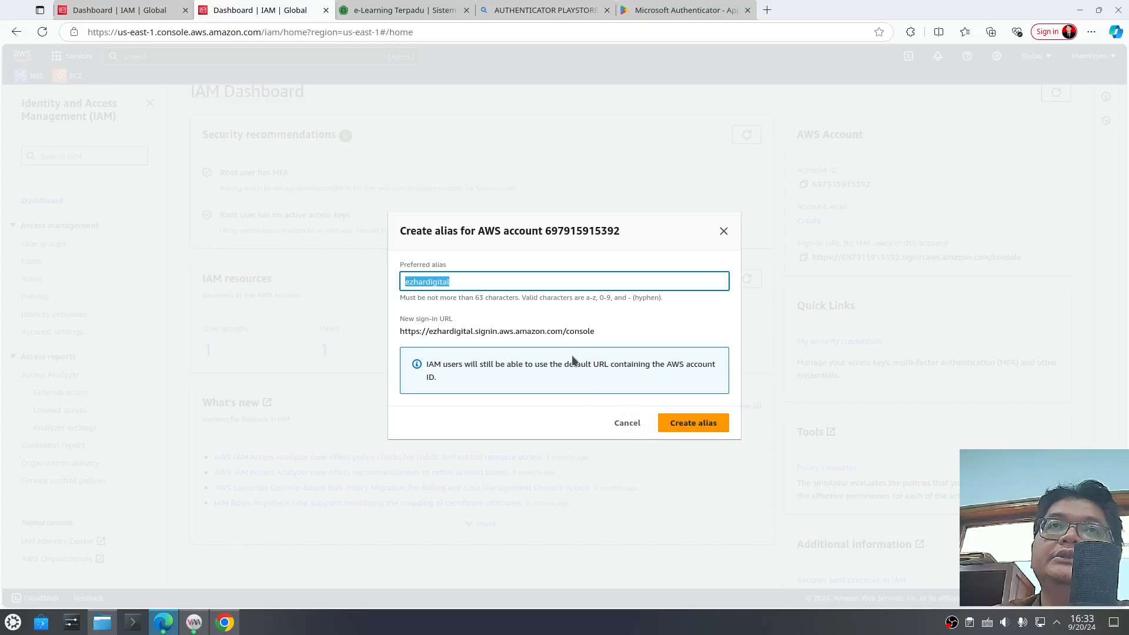
pyautogui.write('zy')
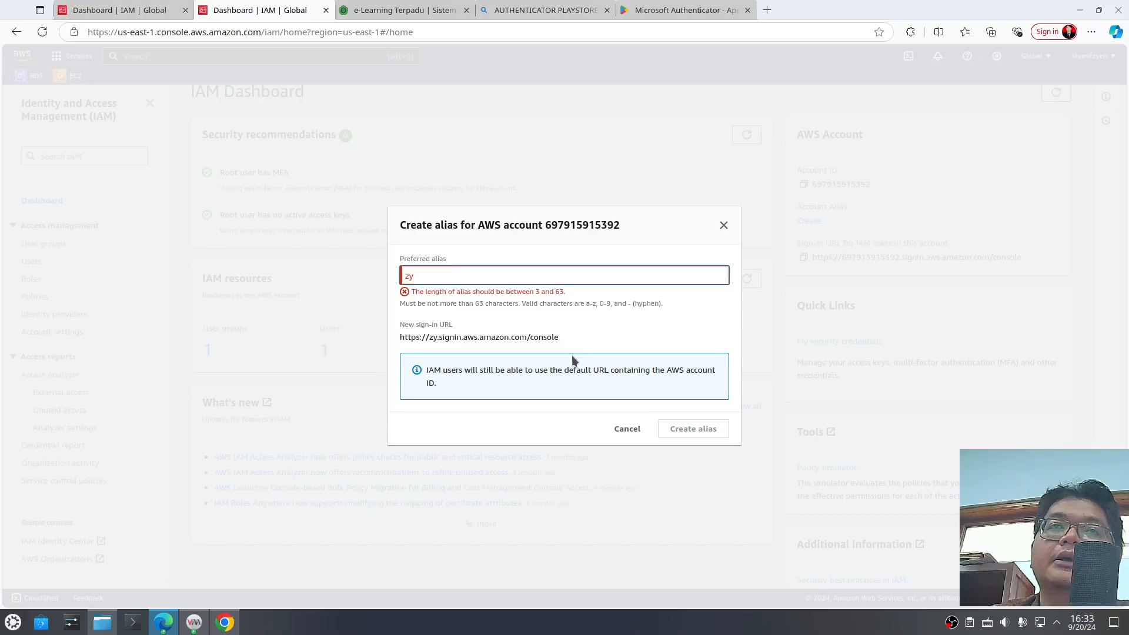
pyautogui.write('en')
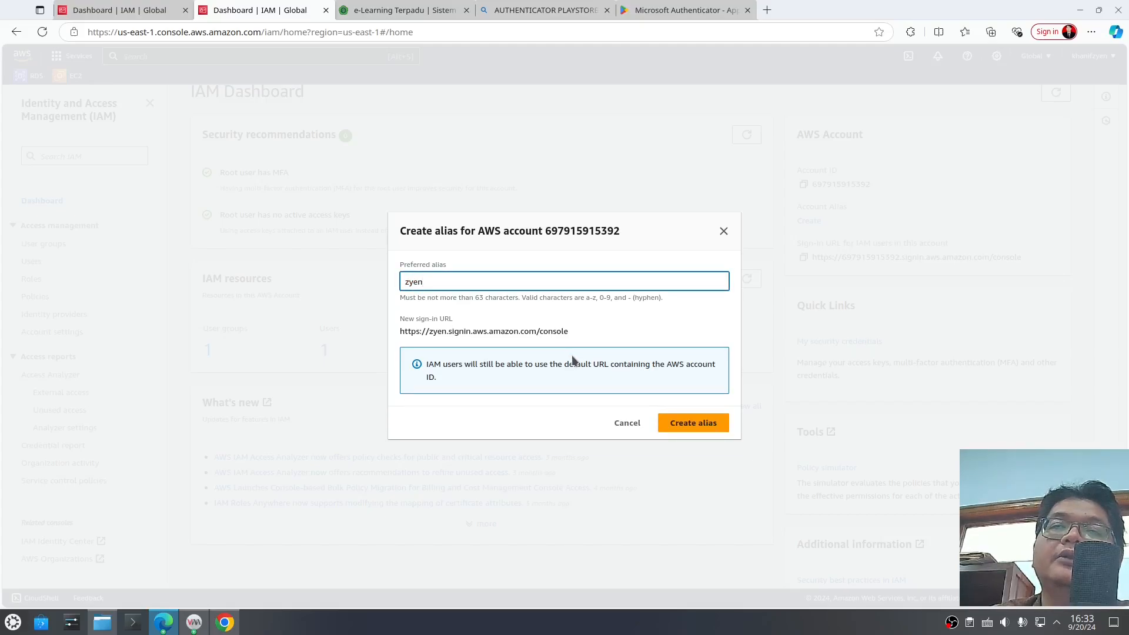
pyautogui.write('company')
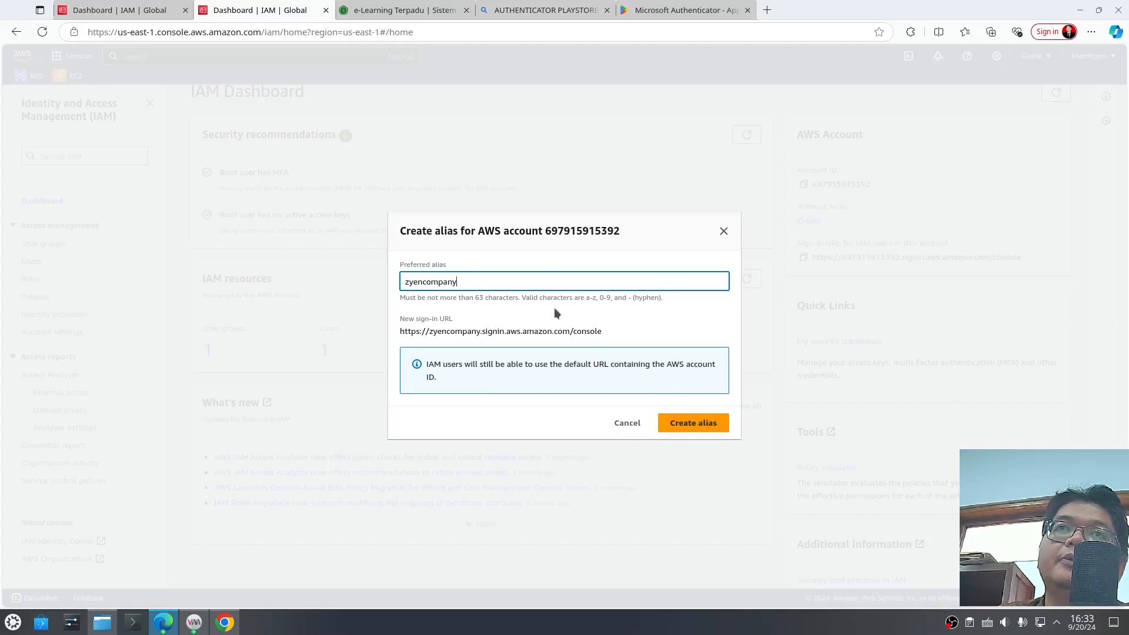
pyautogui.hotkey('ctrl', 'a')
pyautogui.write('ezhar')
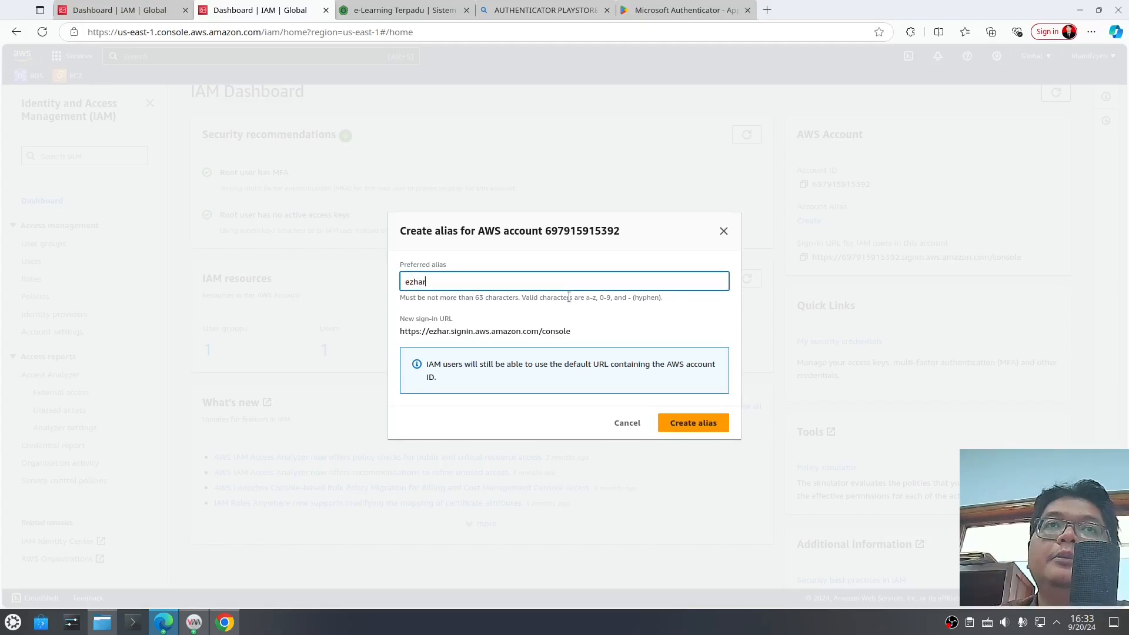
pyautogui.write('digital')
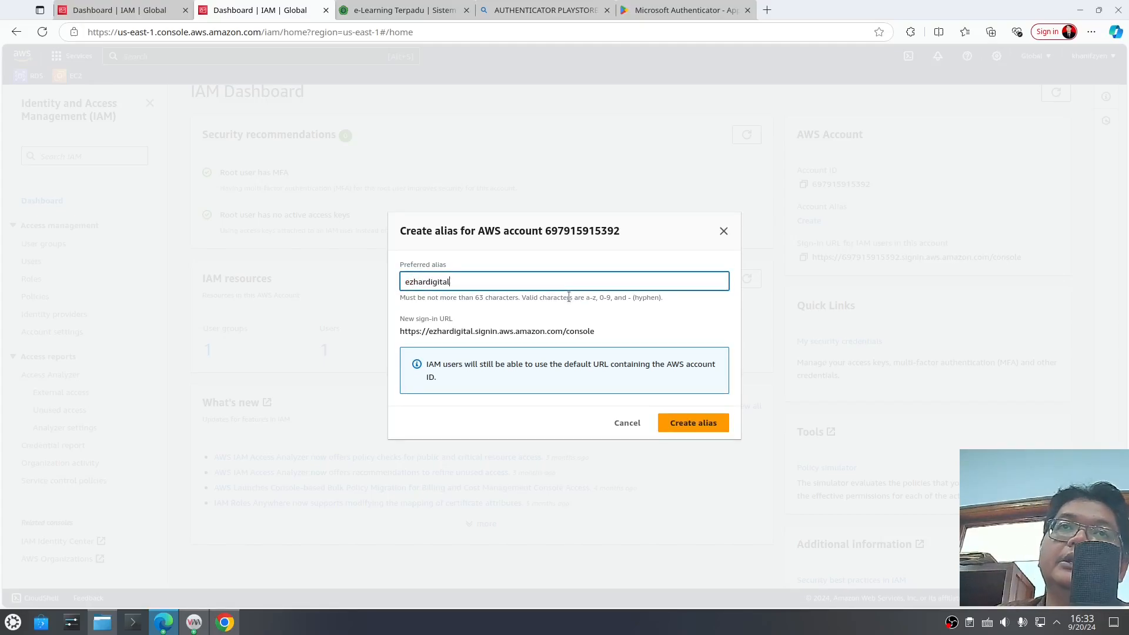
pyautogui.click(682, 424)
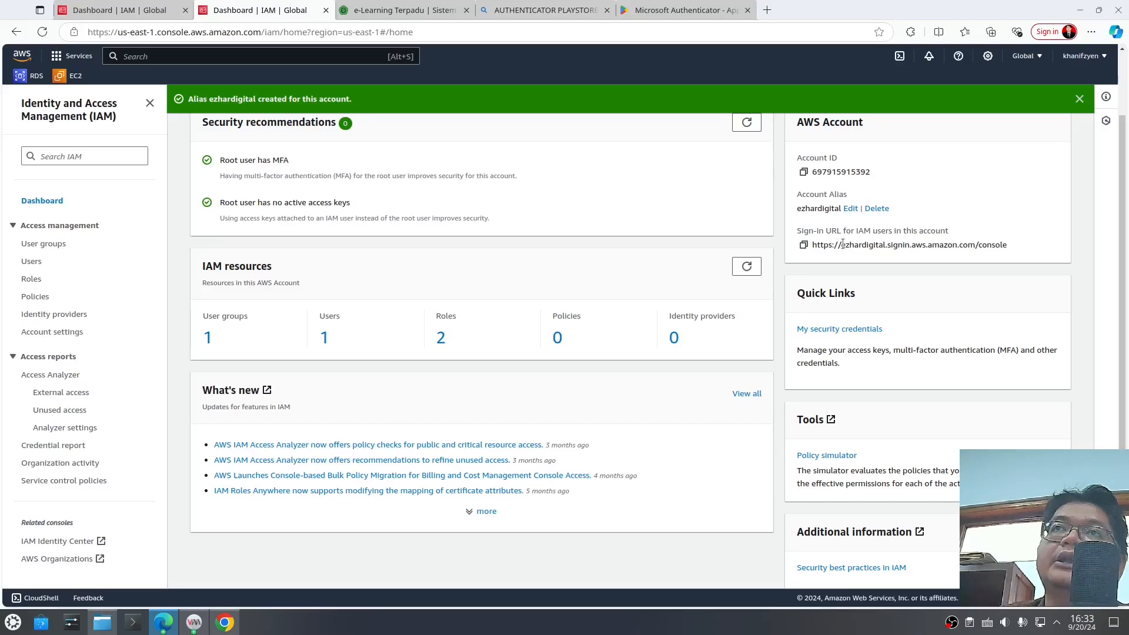
pyautogui.moveTo(842, 244); pyautogui.dragTo(898, 242)
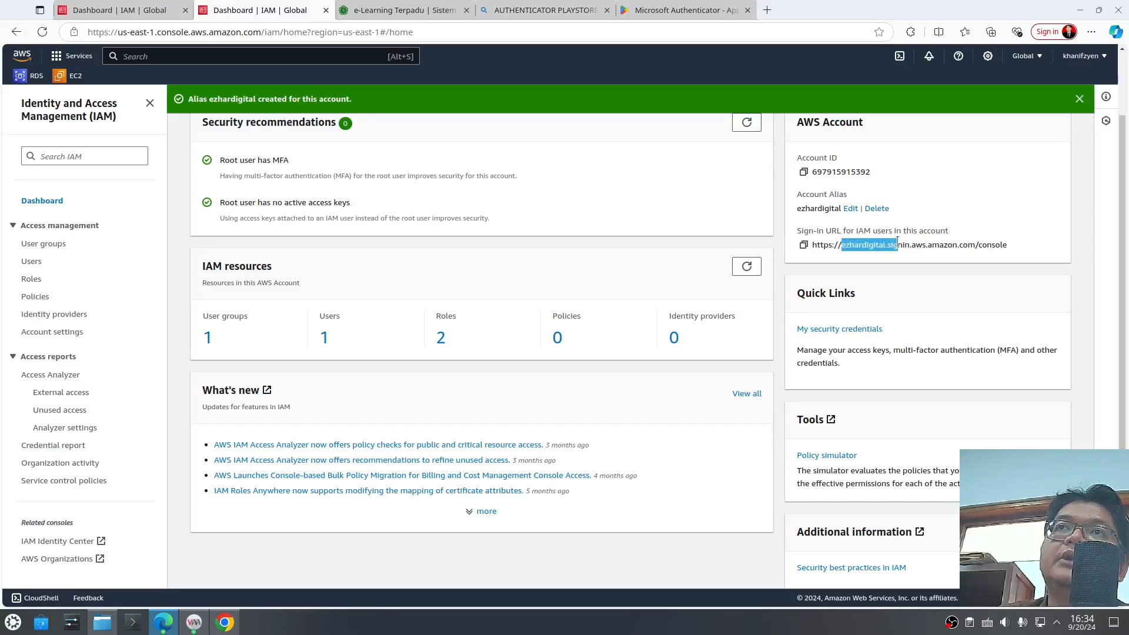
# Step: Replace the account ID on the Chrome sign-in form with the alias ezhardigital
pyautogui.click(677, 264)
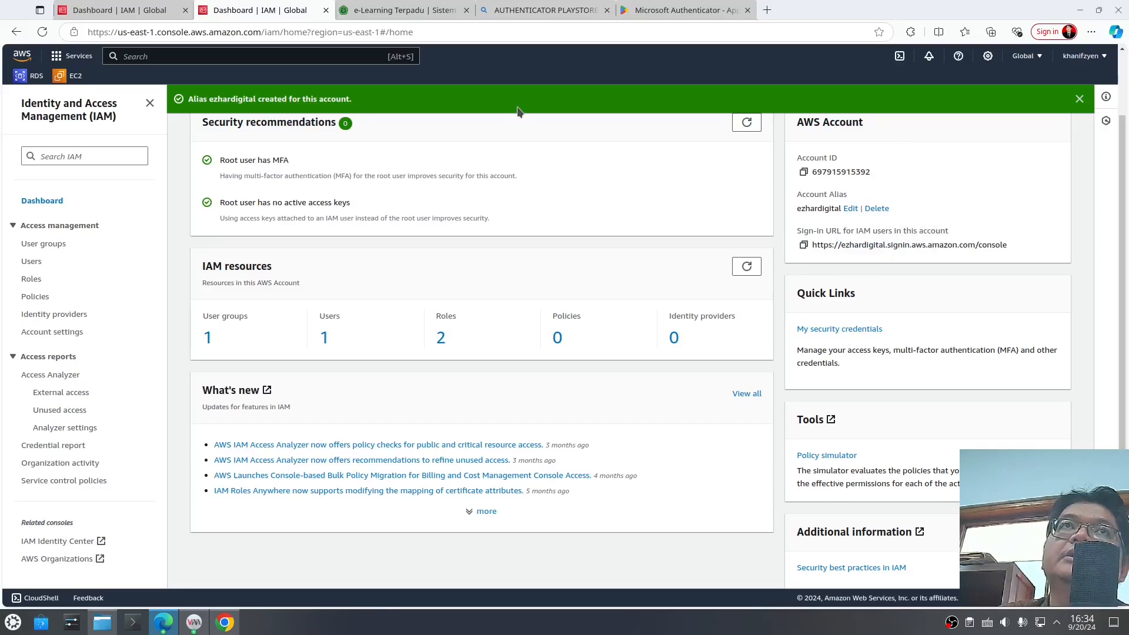
pyautogui.click(224, 622)
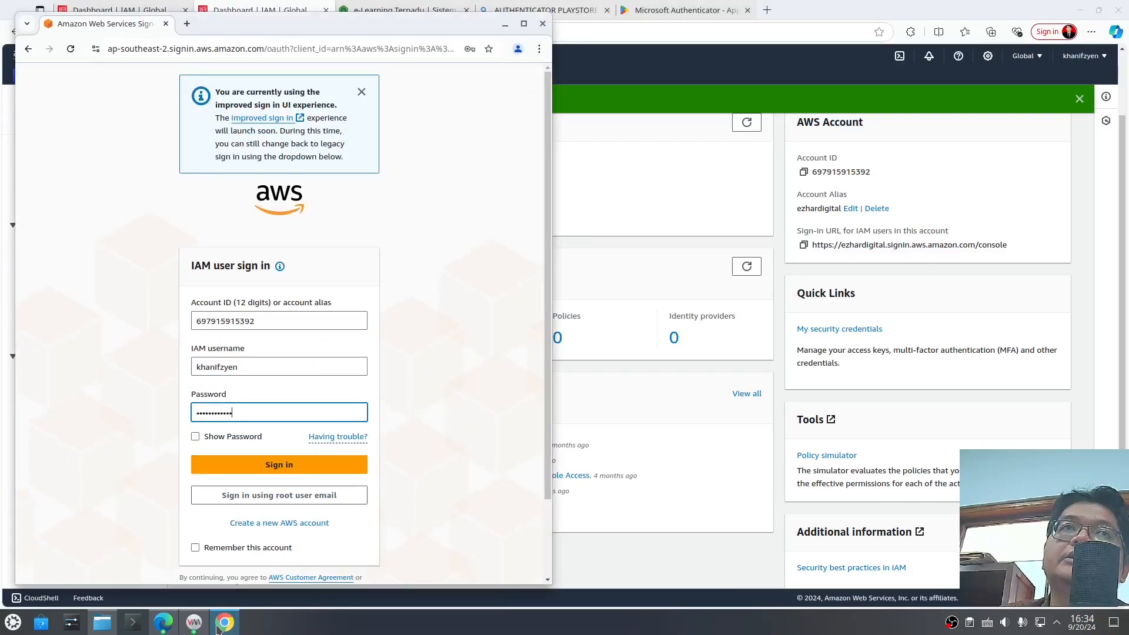
pyautogui.doubleClick(262, 321)
pyautogui.click(286, 307)
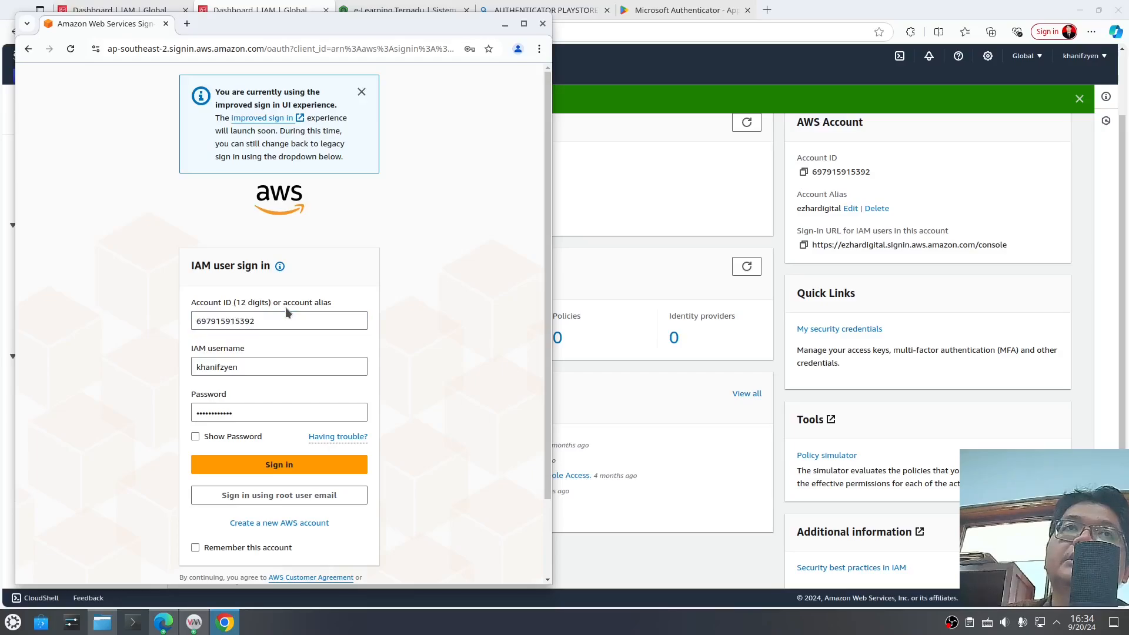
pyautogui.click(285, 322)
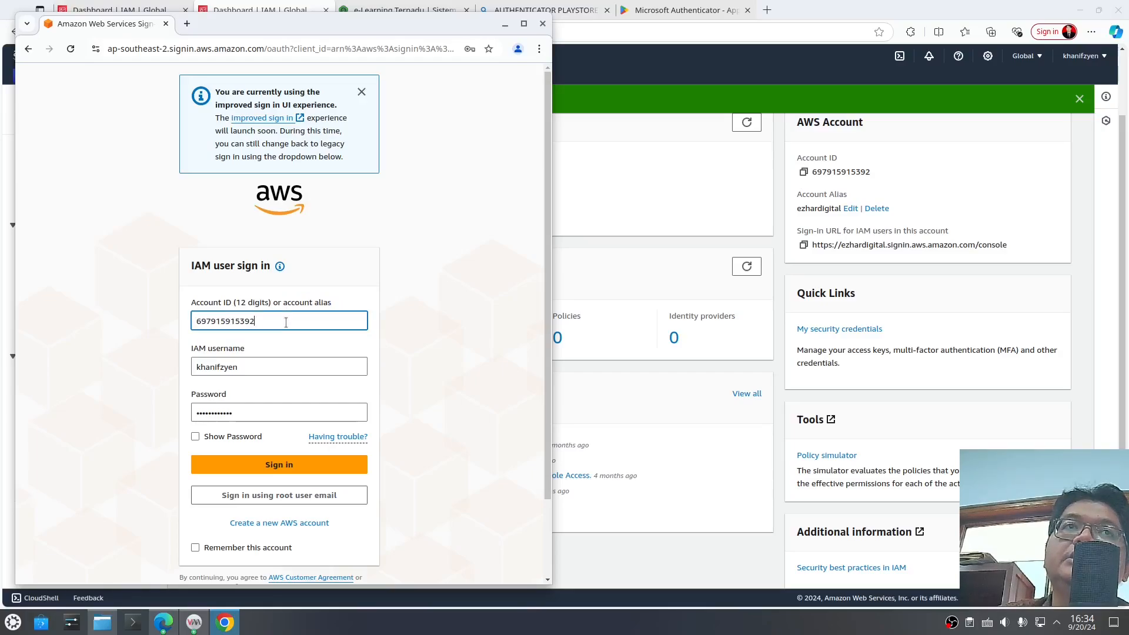
pyautogui.doubleClick(232, 320)
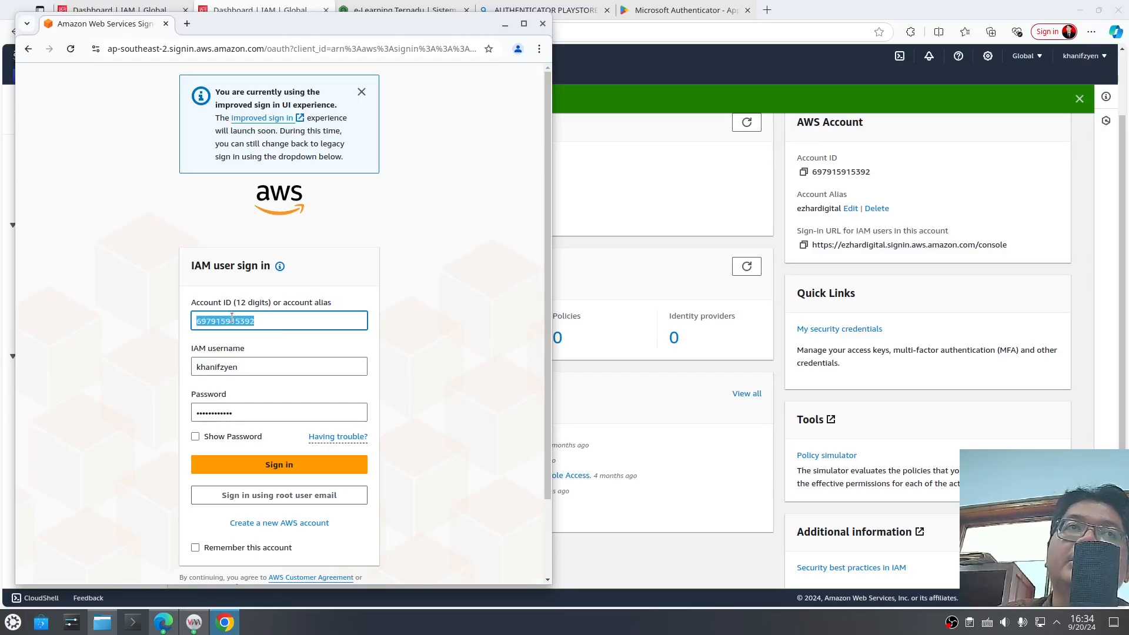
pyautogui.write('ezhardigital')
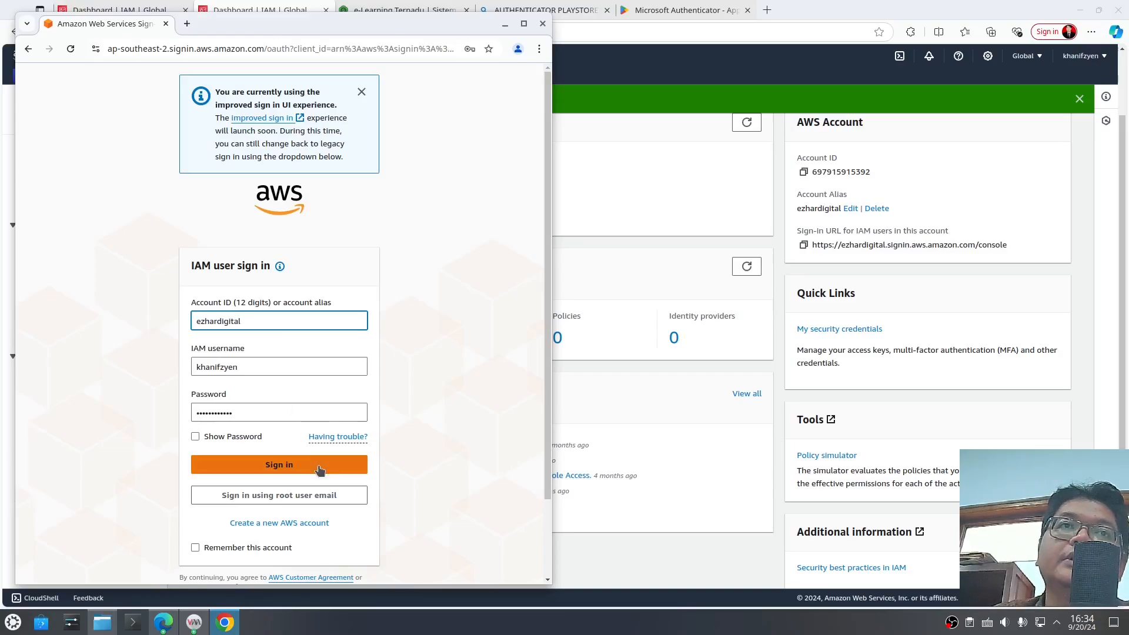
pyautogui.click(636, 252)
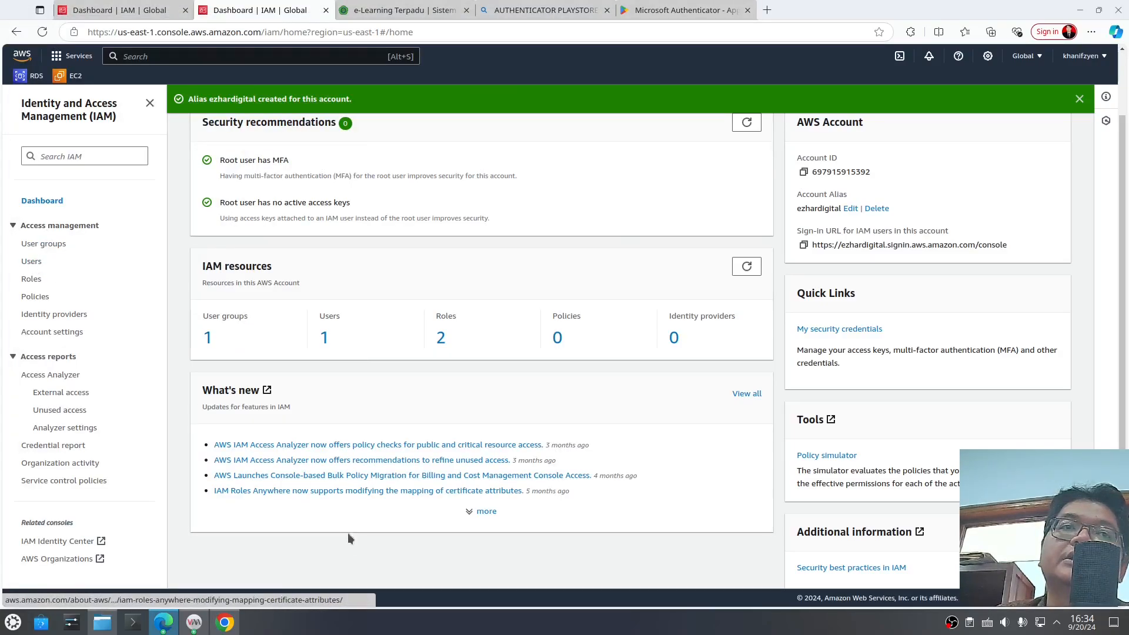
# Step: Open the existing IAM user's details page and try signing in with the alias in Chrome
pyautogui.click(32, 262)
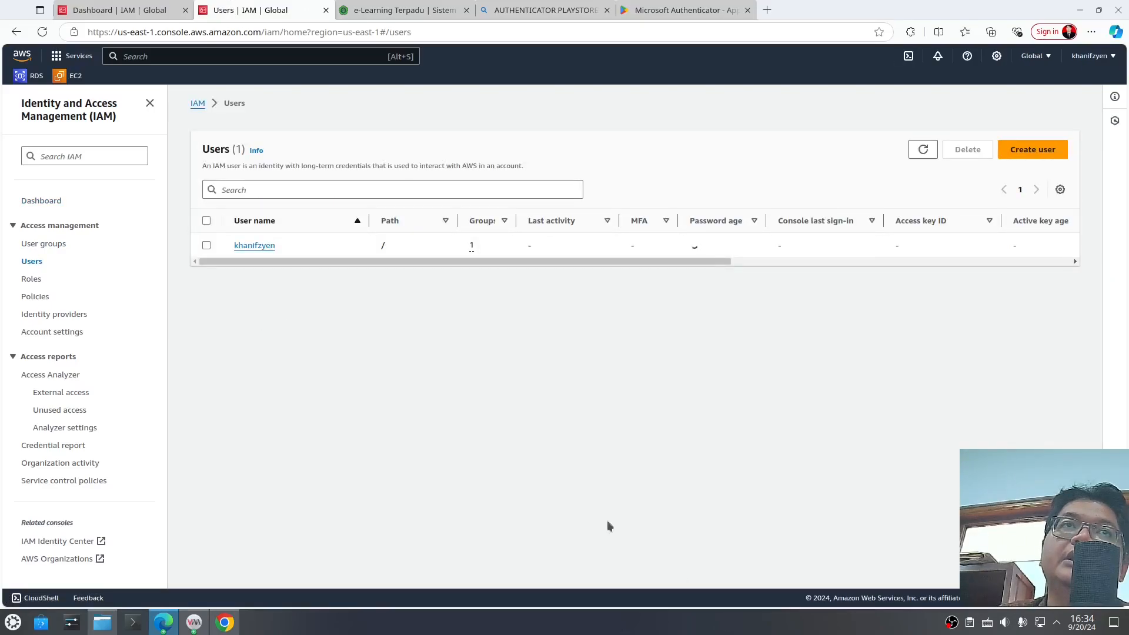
pyautogui.click(251, 246)
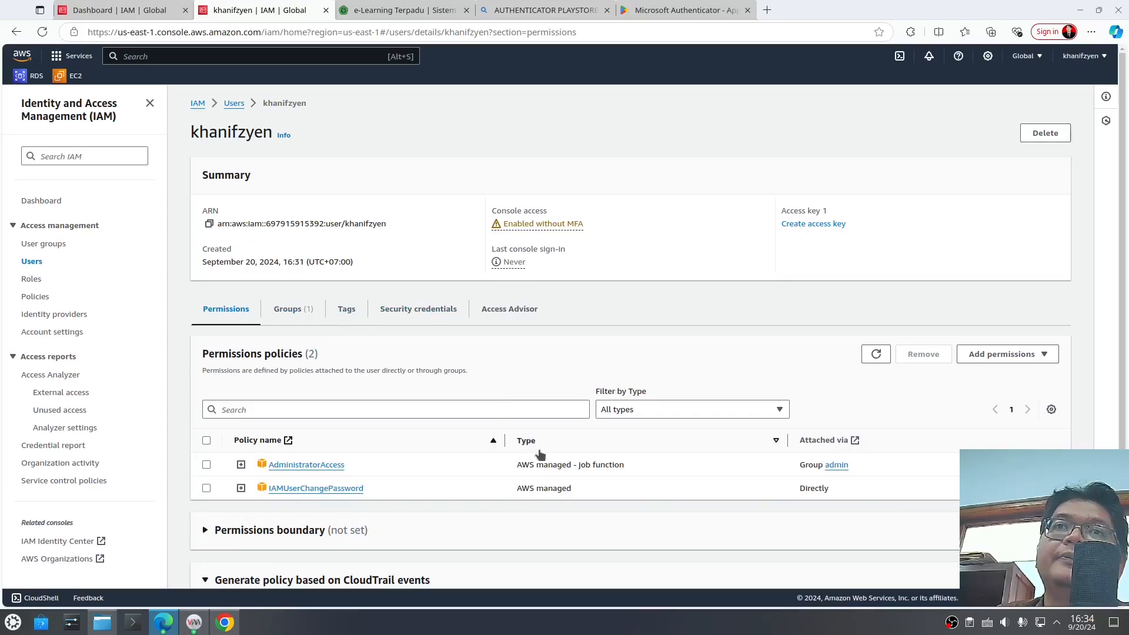
pyautogui.click(224, 622)
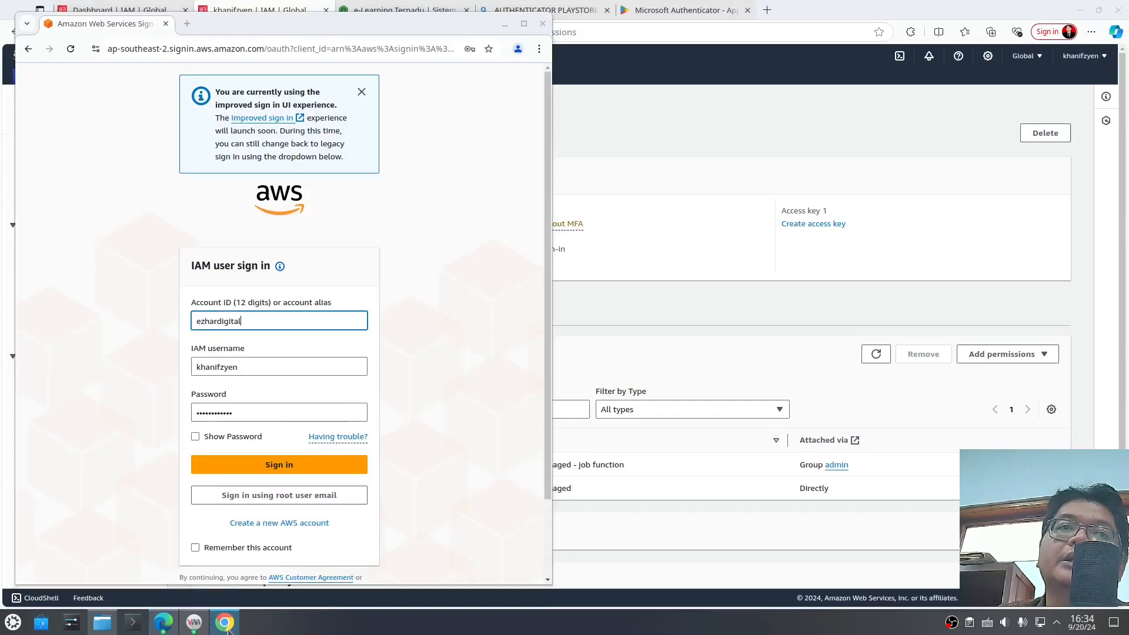
pyautogui.click(288, 466)
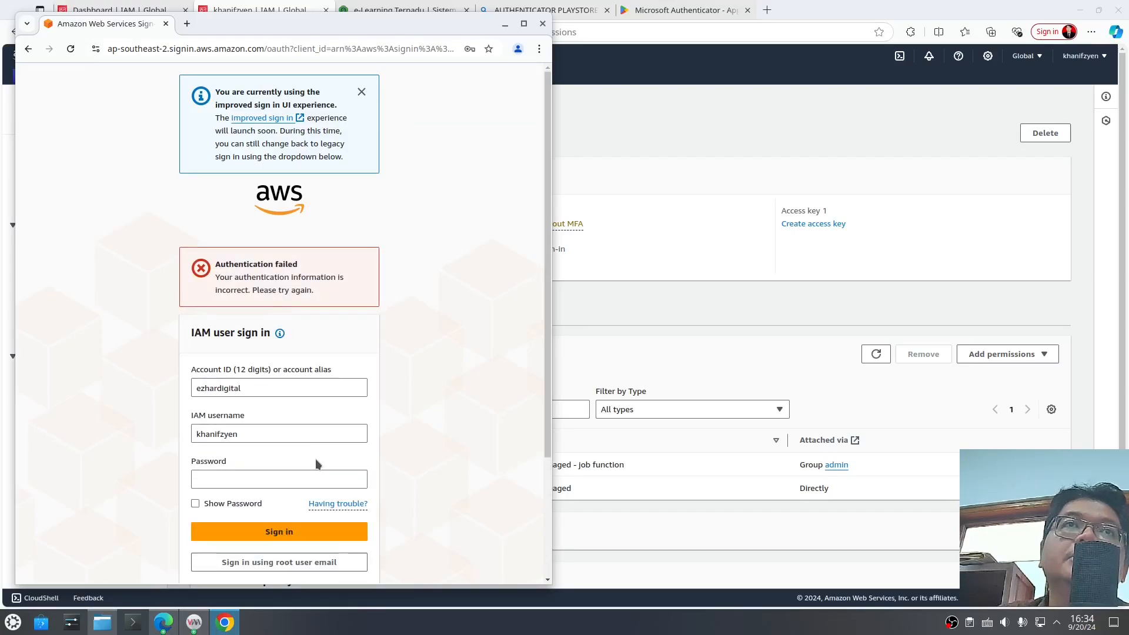
pyautogui.click(615, 294)
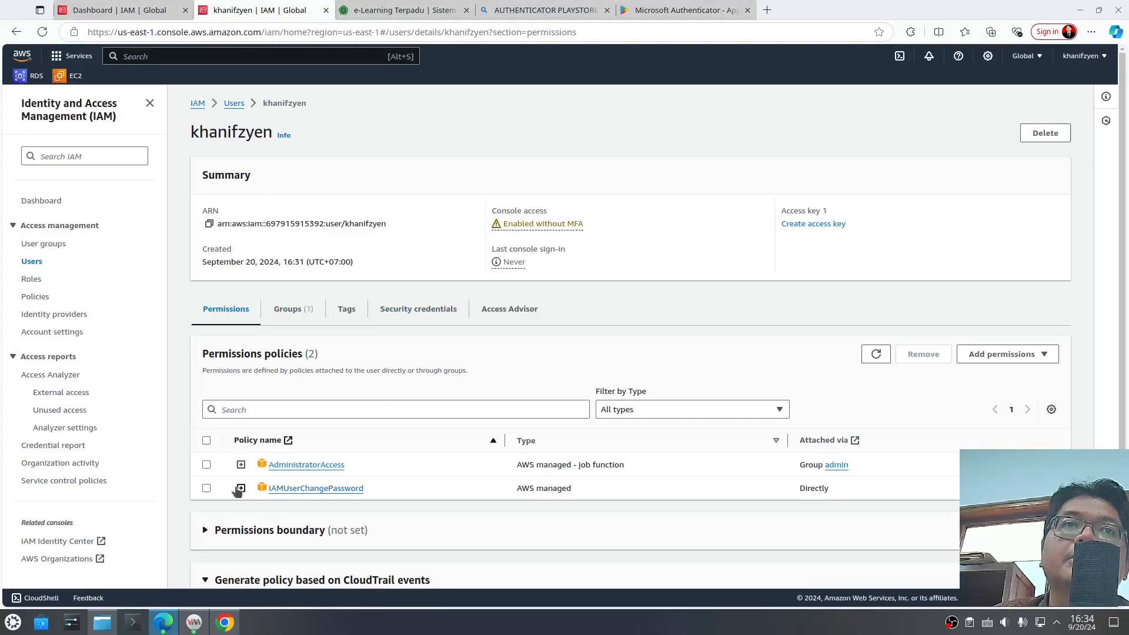
pyautogui.scroll(-2, 281, 470)
pyautogui.scroll(2, 393, 470)
pyautogui.scroll(1, 392, 470)
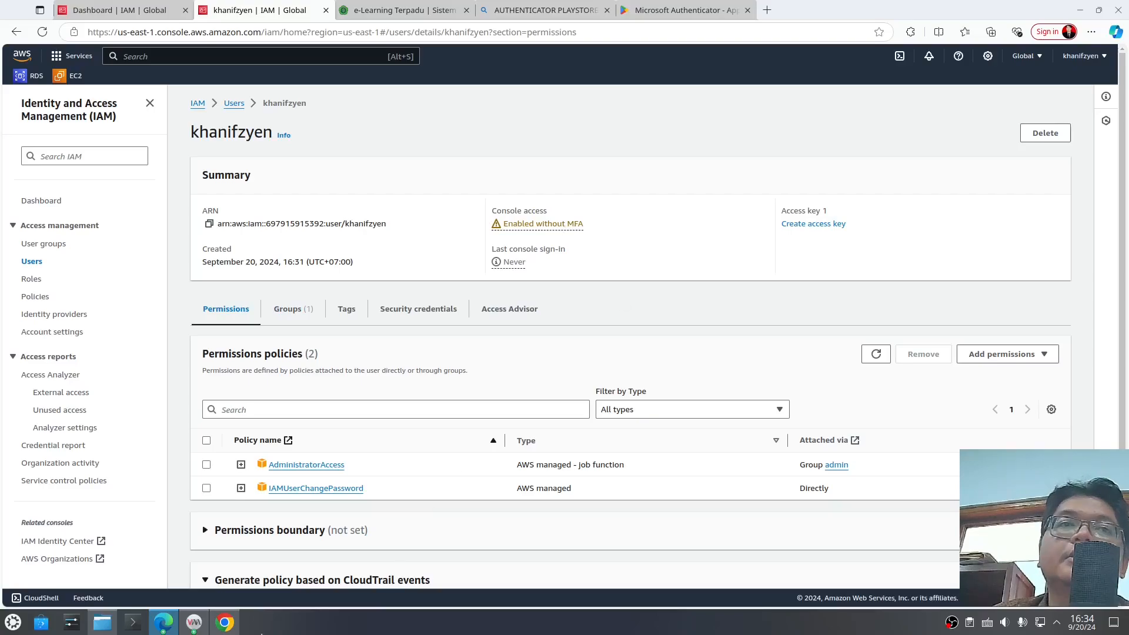
# Step: Re-paste and check the password in the failed sign-in form, then return to the console
pyautogui.click(224, 622)
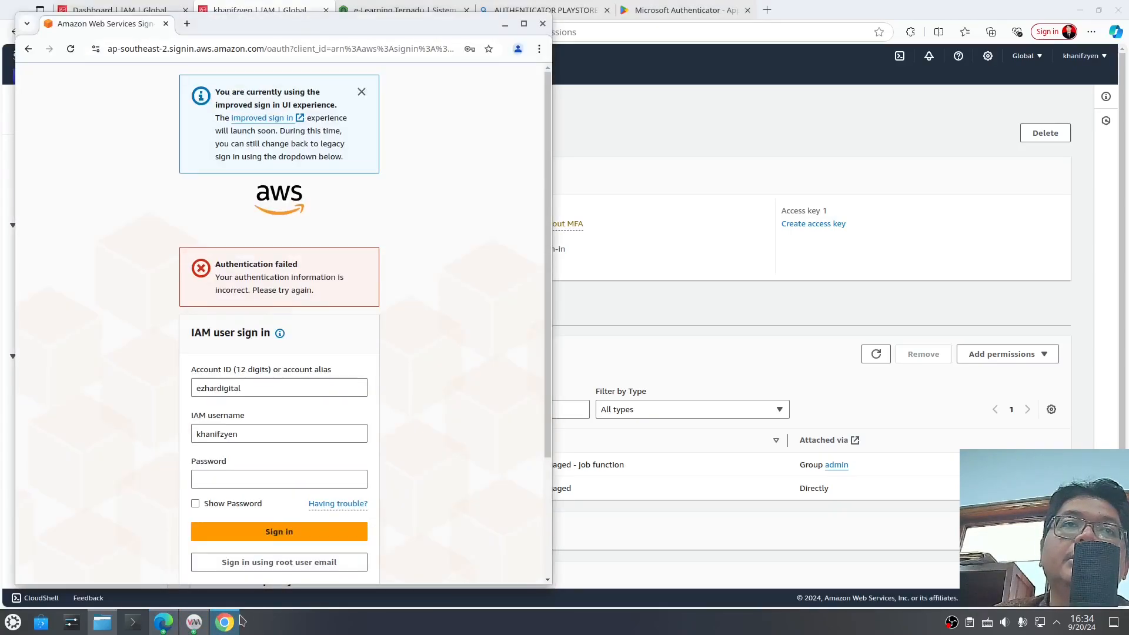
pyautogui.click(308, 479)
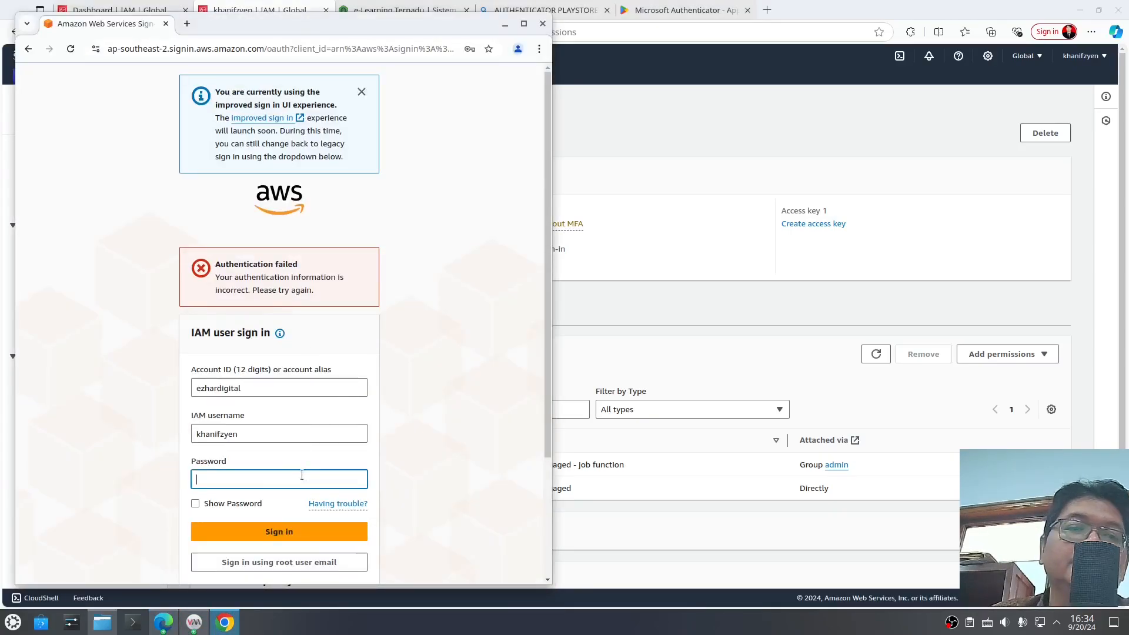
pyautogui.hotkey('ctrl', 'v')
pyautogui.click(195, 503)
pyautogui.click(195, 503)
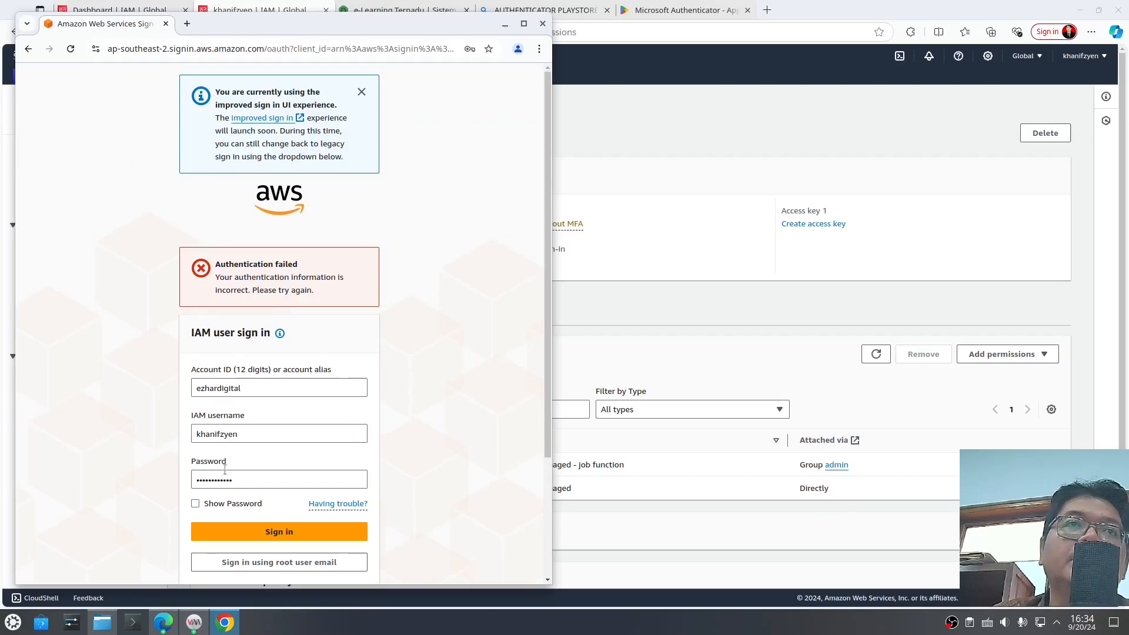
pyautogui.click(686, 327)
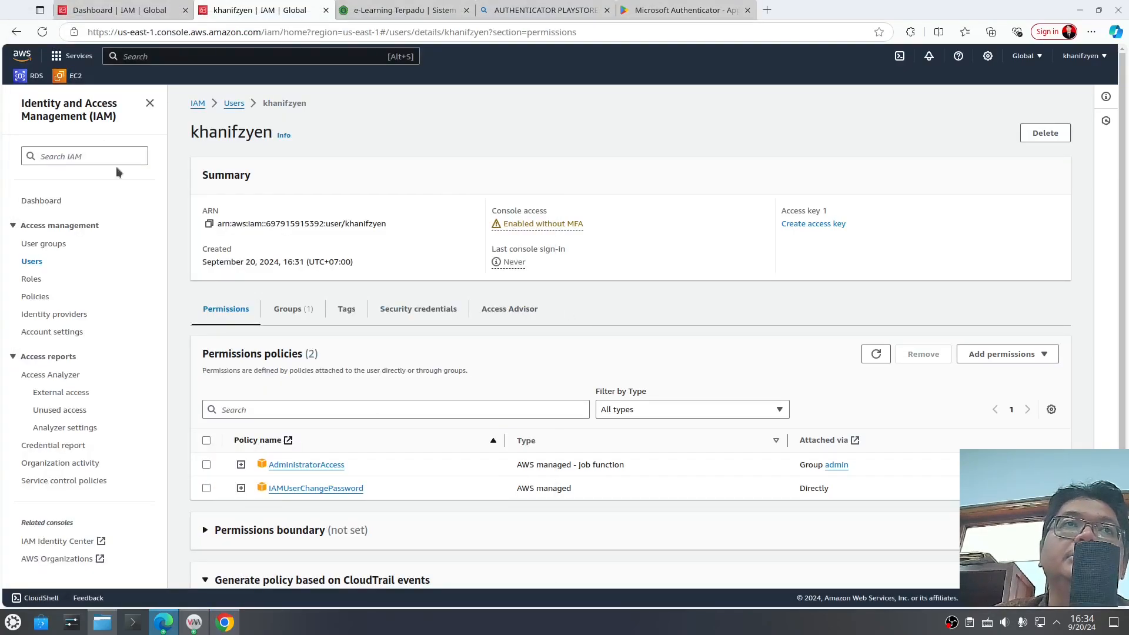
# Step: Start a second IAM user with console access as an IAM user, not Identity Center
pyautogui.click(32, 261)
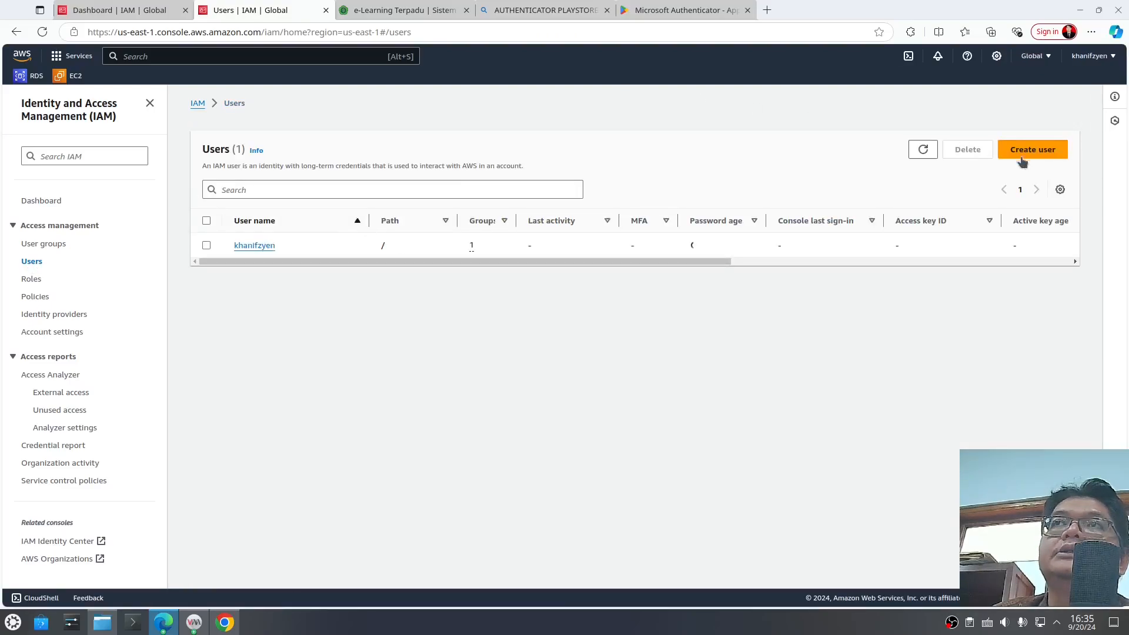
pyautogui.click(1019, 154)
pyautogui.click(464, 235)
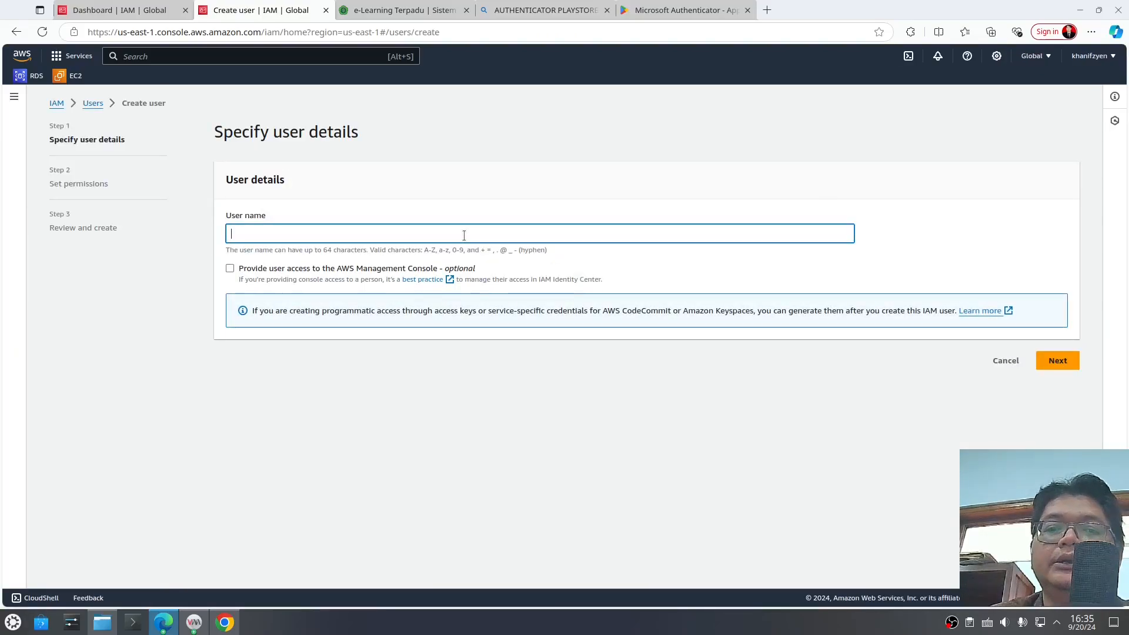
pyautogui.write('khanifzye')
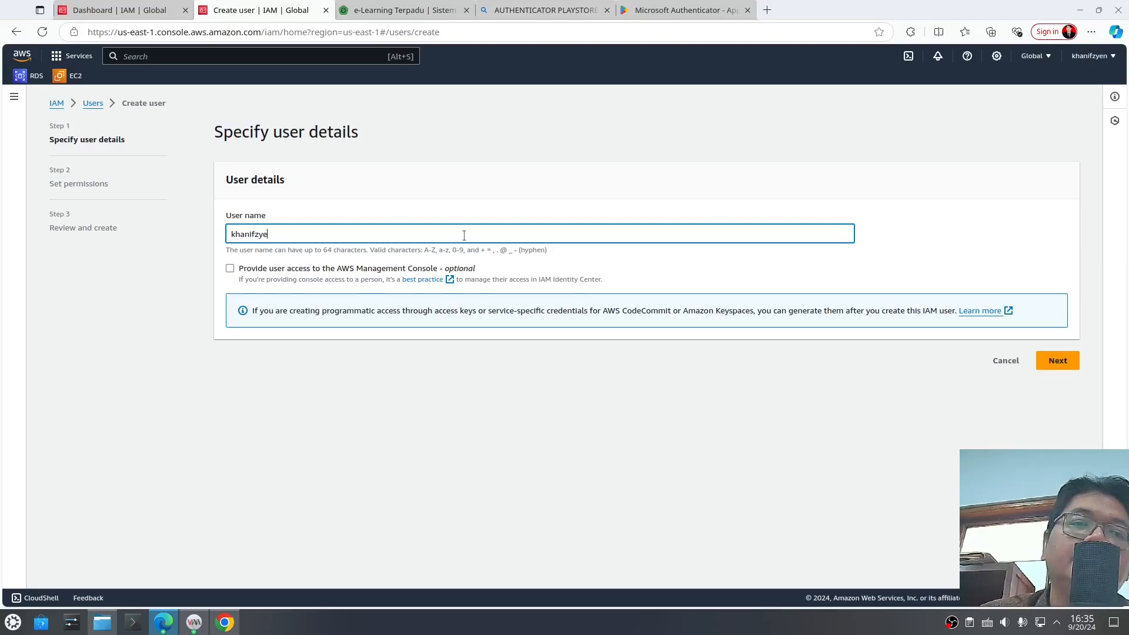
pyautogui.write('n2')
pyautogui.click(229, 268)
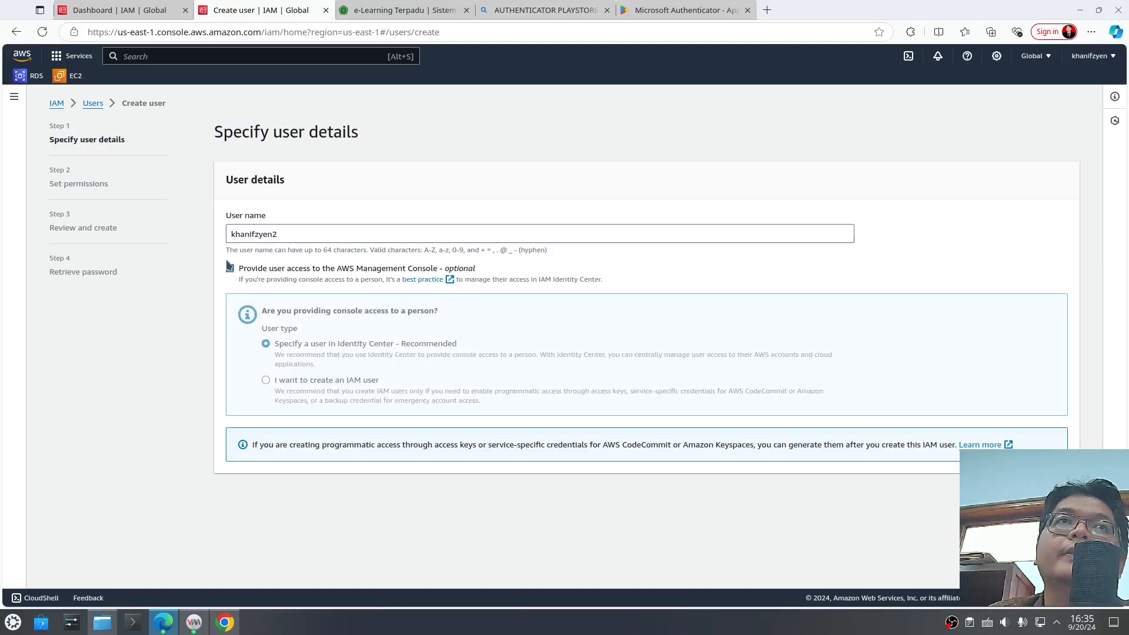
pyautogui.click(303, 379)
pyautogui.scroll(-3, 254, 499)
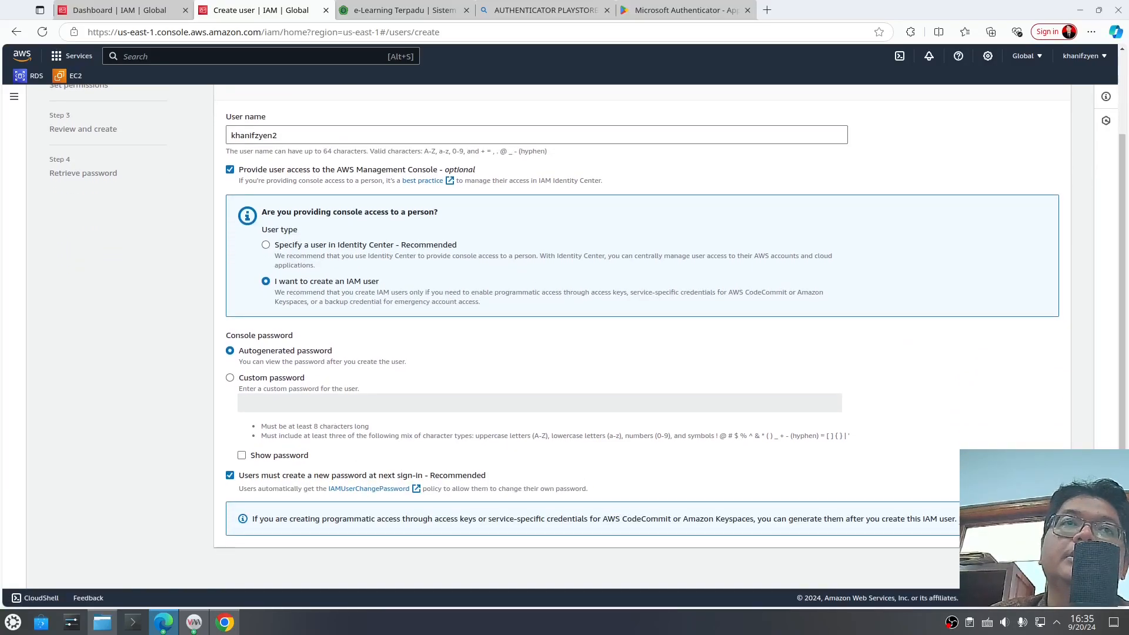
pyautogui.click(1050, 568)
# Step: Add the user to the admin group, create it, and copy its console password
pyautogui.click(230, 395)
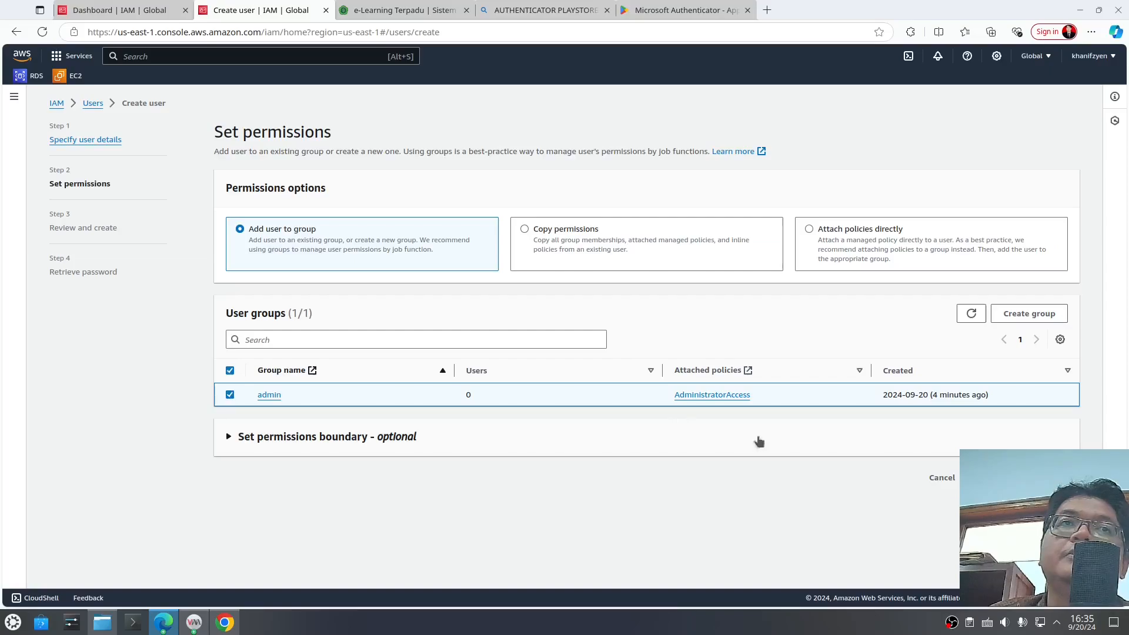
pyautogui.click(1058, 477)
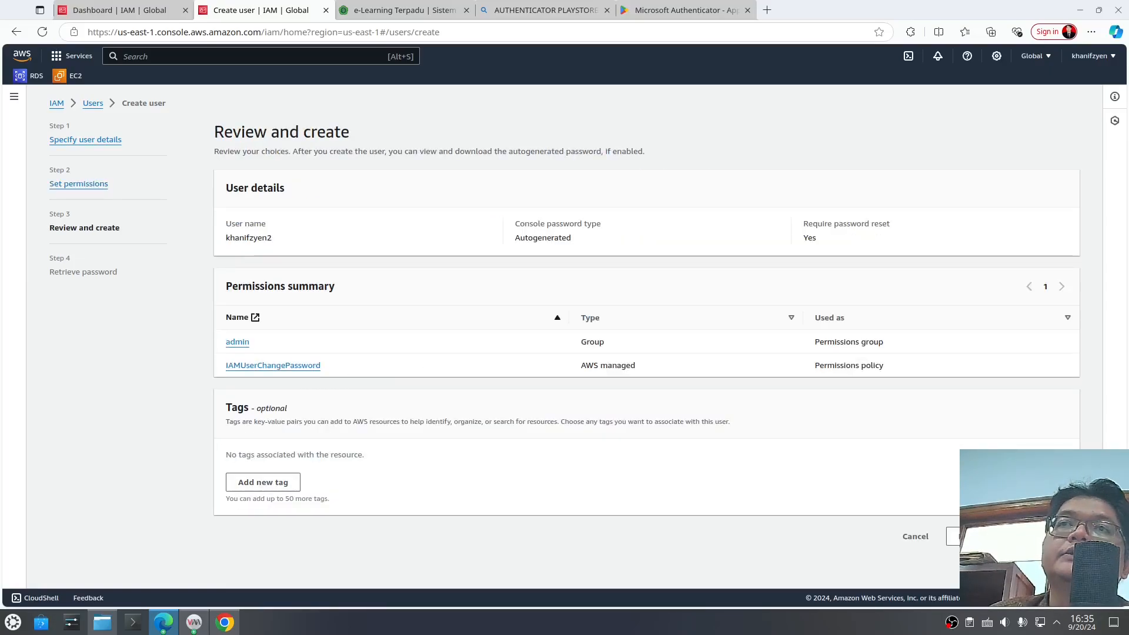
pyautogui.click(979, 536)
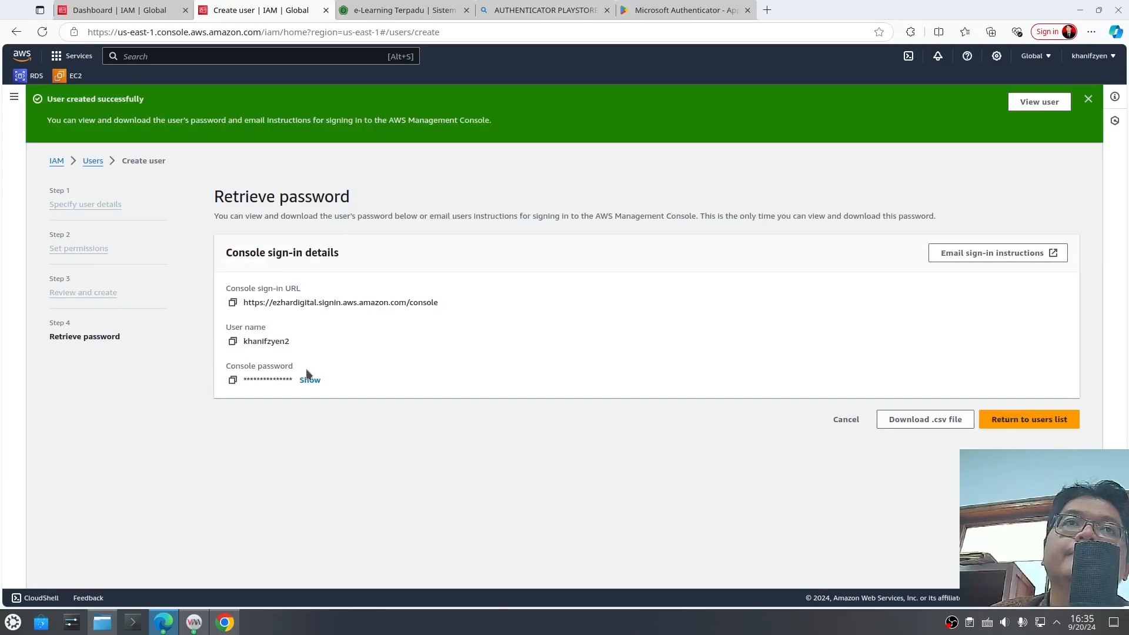
pyautogui.click(233, 380)
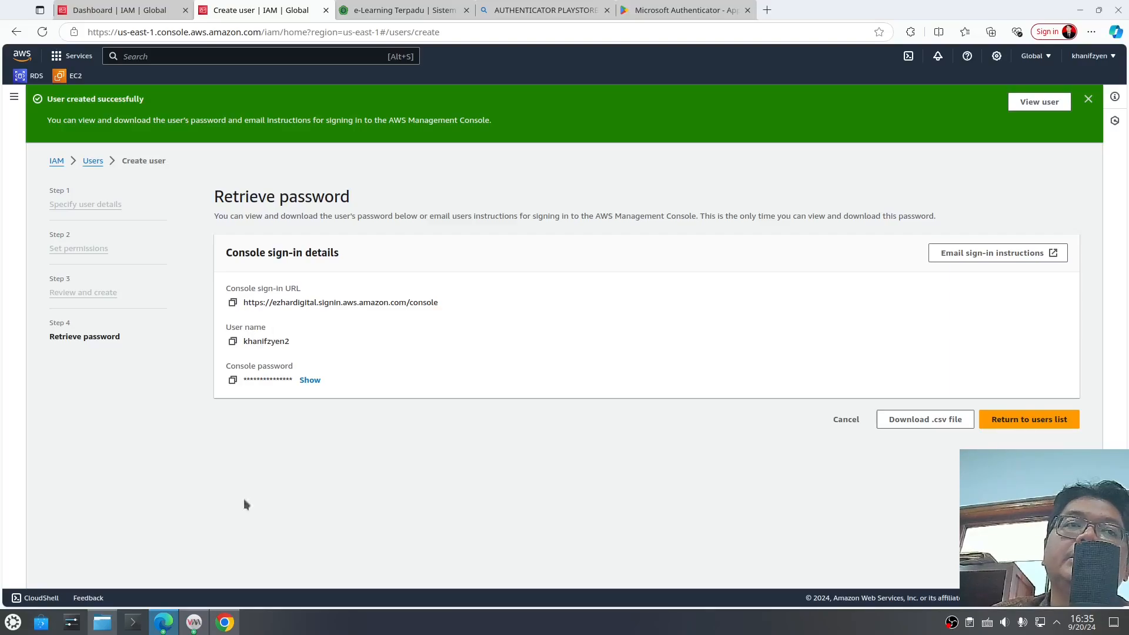
# Step: Sign in to Chrome's IAM form as the second user with its pasted temporary password
pyautogui.click(224, 622)
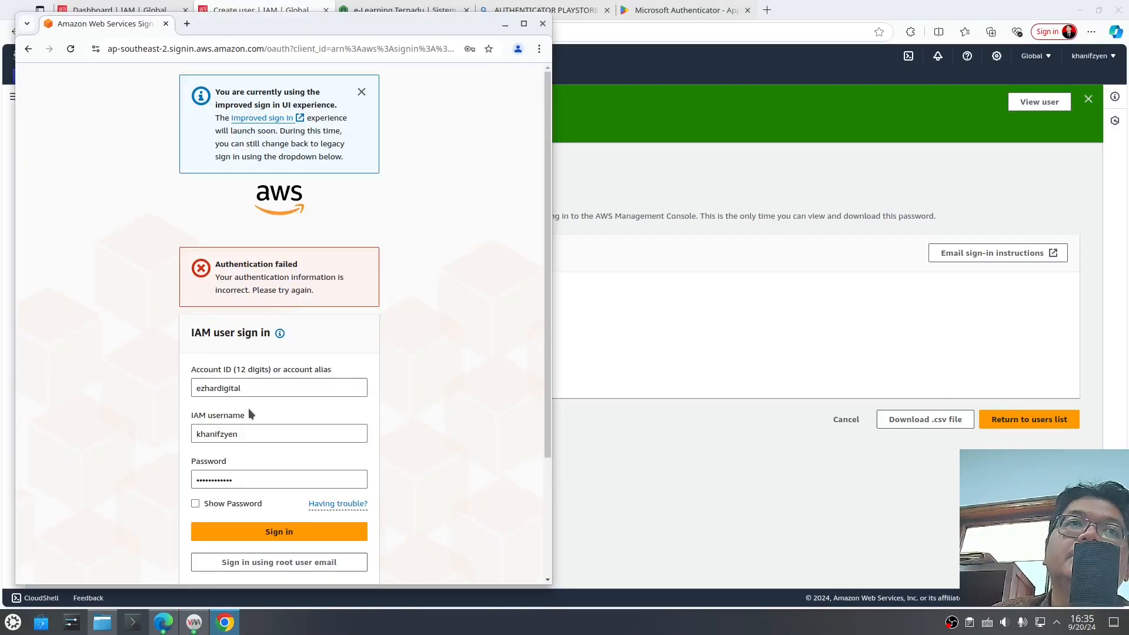
pyautogui.click(259, 431)
pyautogui.doubleClick(274, 480)
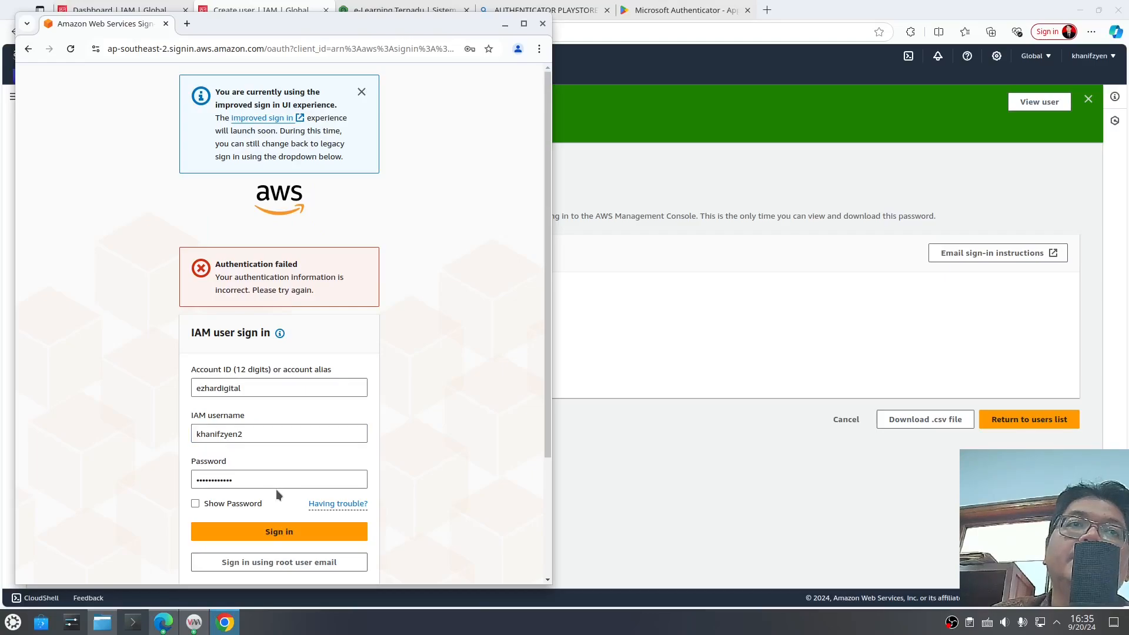
pyautogui.hotkey('ctrl', 'v')
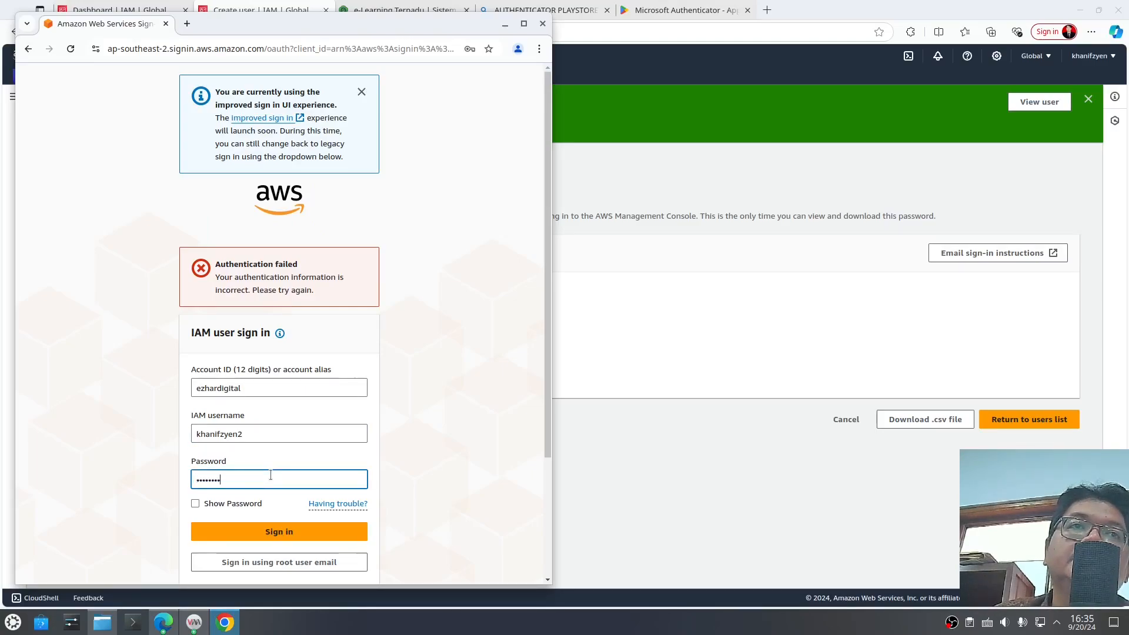
pyautogui.click(195, 503)
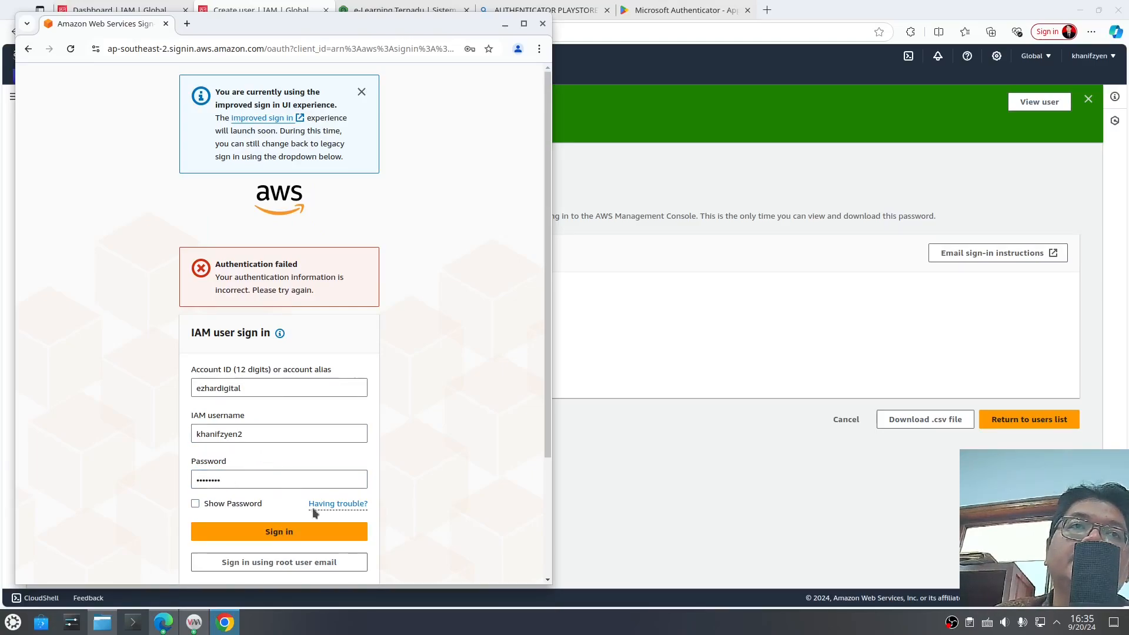
pyautogui.scroll(-1, 317, 500)
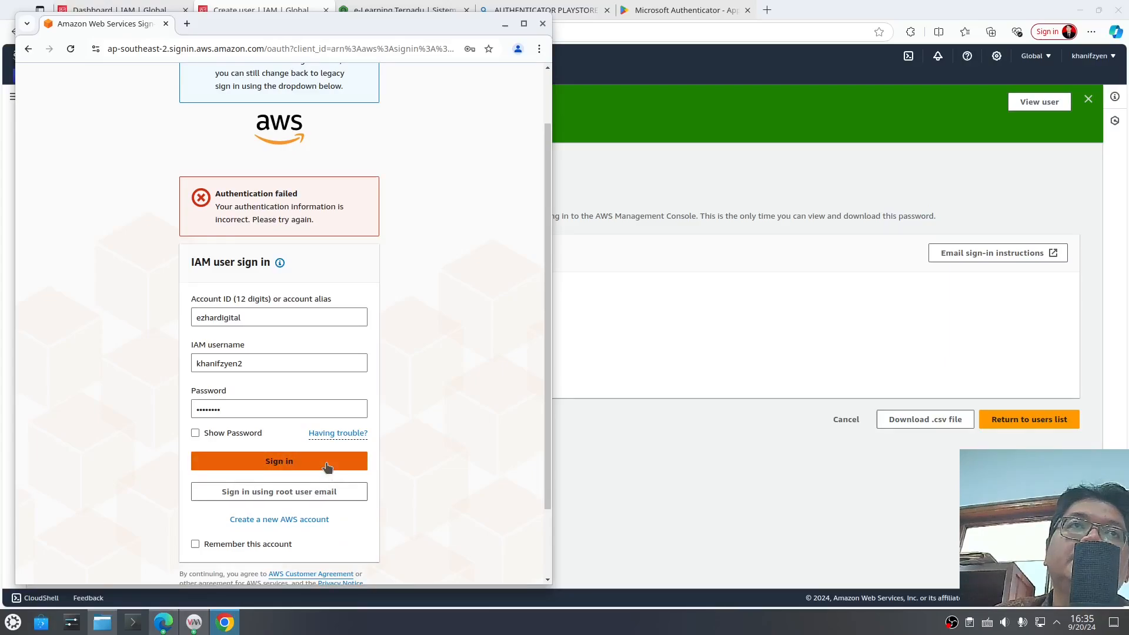
pyautogui.click(327, 466)
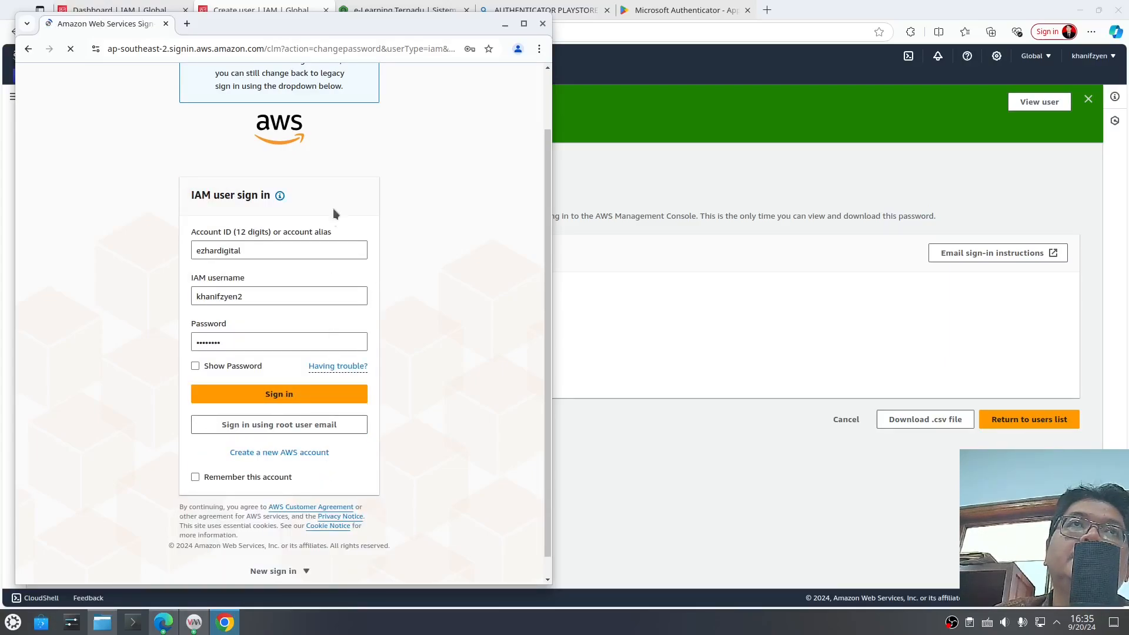
# Step: Replace the temporary password with a new one, resubmitting the change form after the first attempt
pyautogui.click(249, 185)
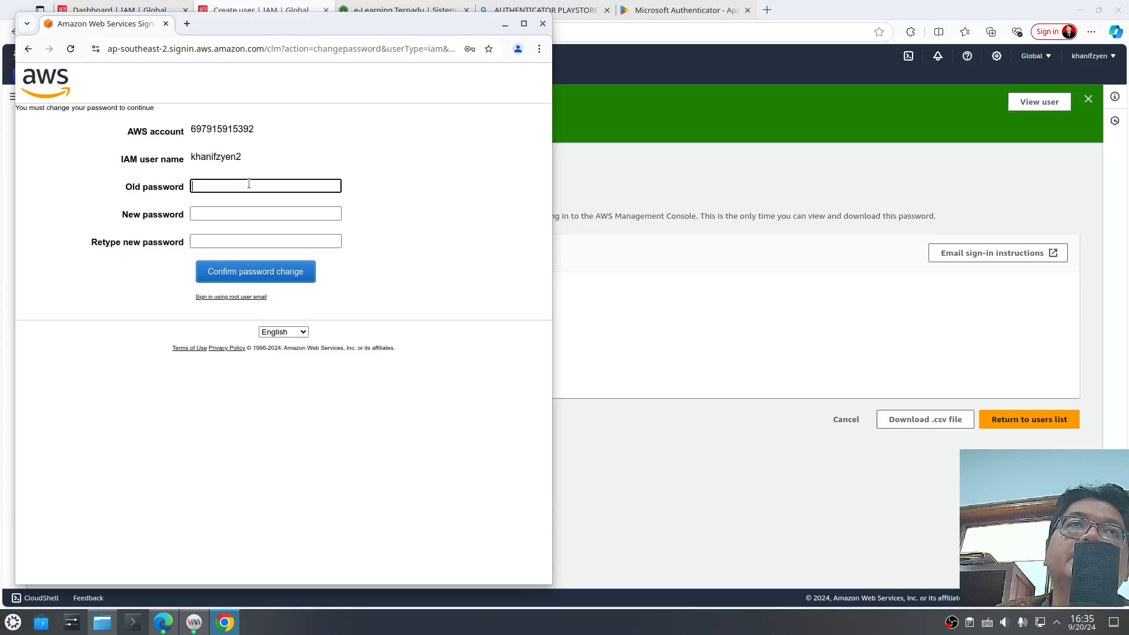
pyautogui.hotkey('ctrl', 'v')
pyautogui.click(256, 211)
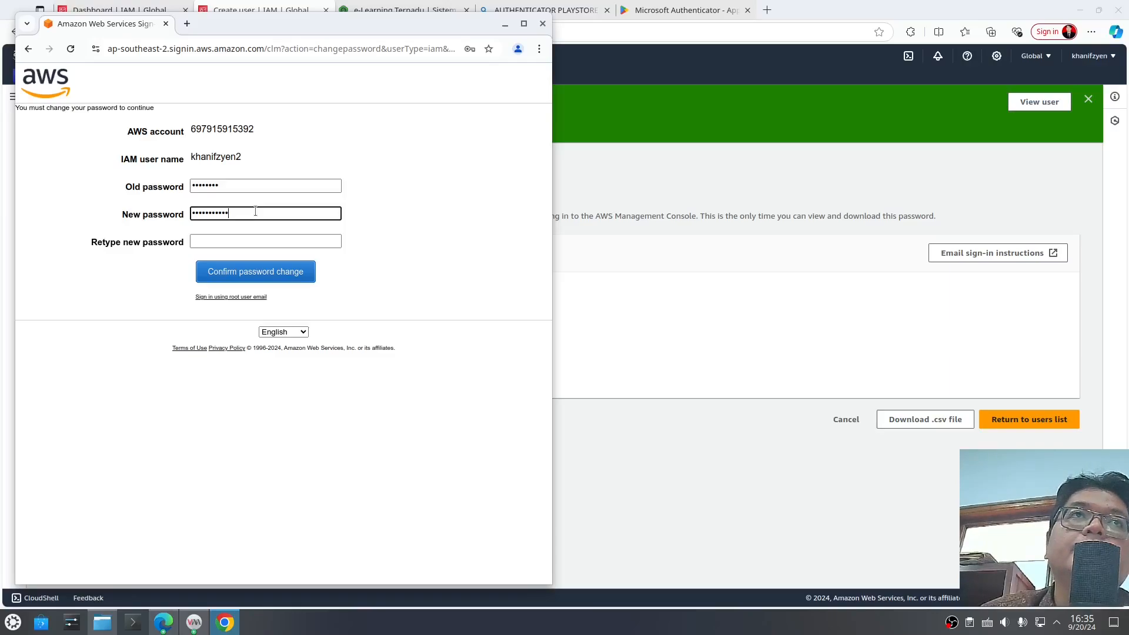
pyautogui.press('Tab')
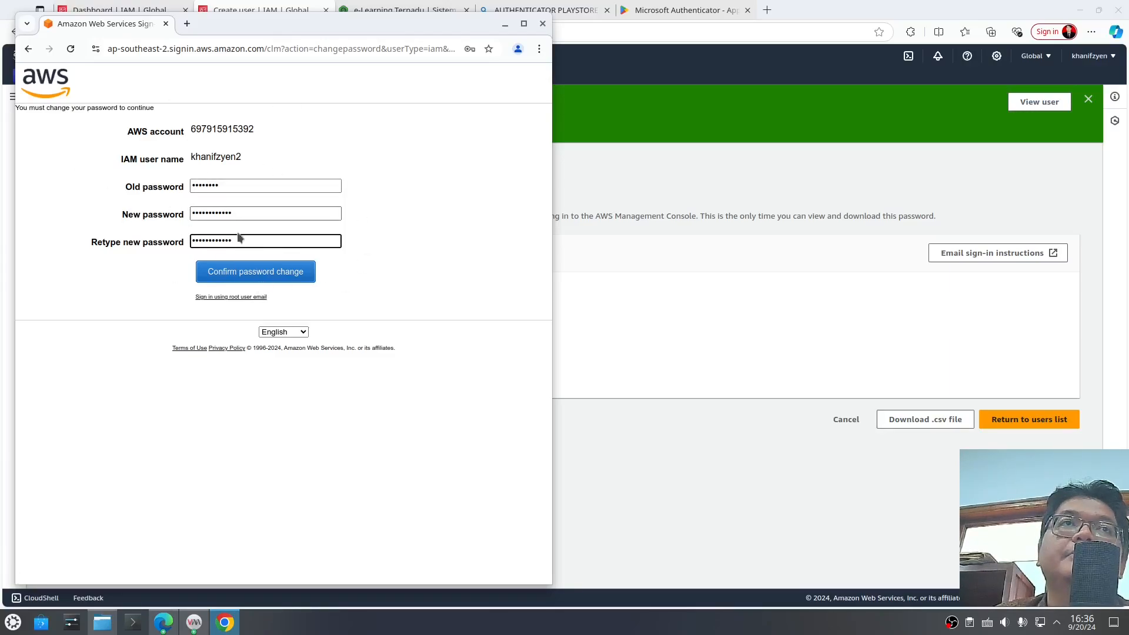
pyautogui.click(268, 280)
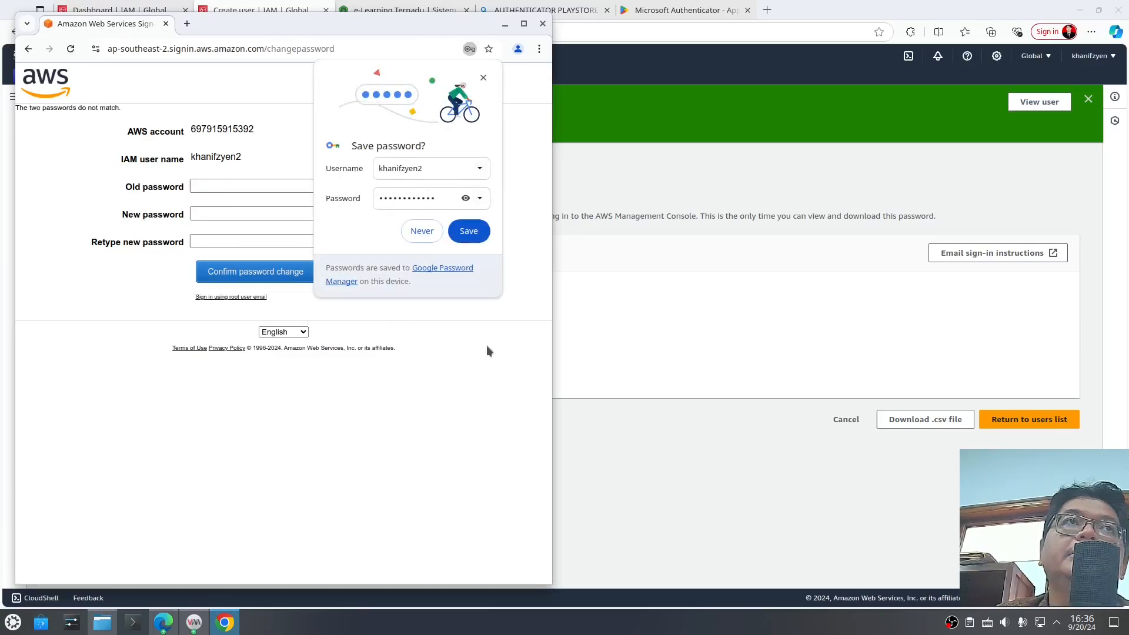
pyautogui.click(424, 231)
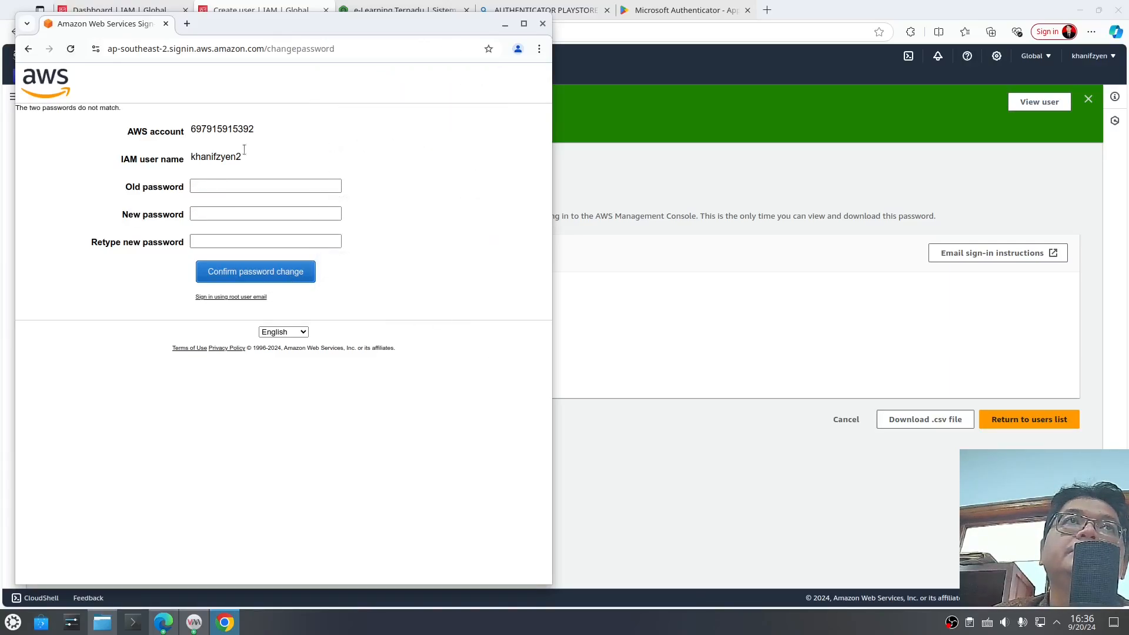
pyautogui.click(257, 181)
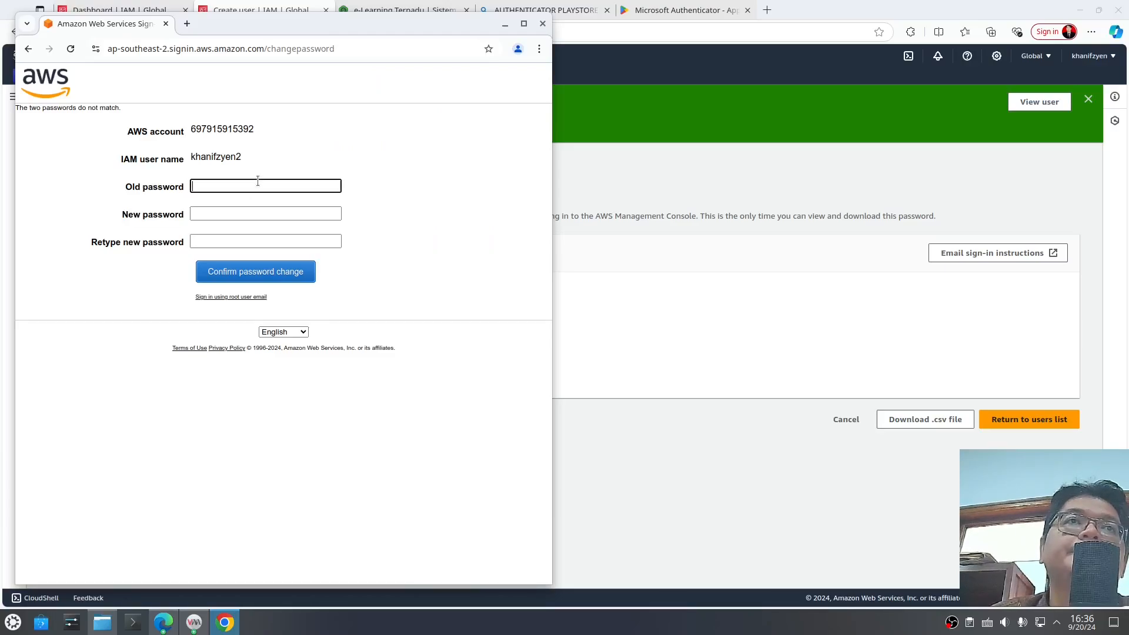
pyautogui.hotkey('ctrl', 'v')
pyautogui.click(257, 214)
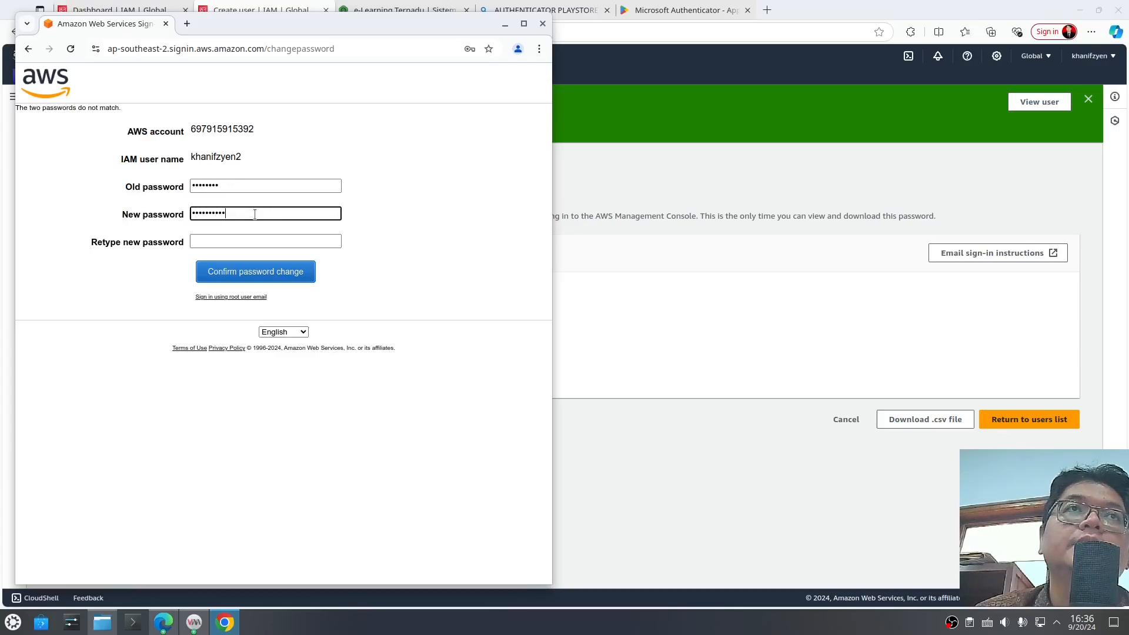
pyautogui.press('Tab')
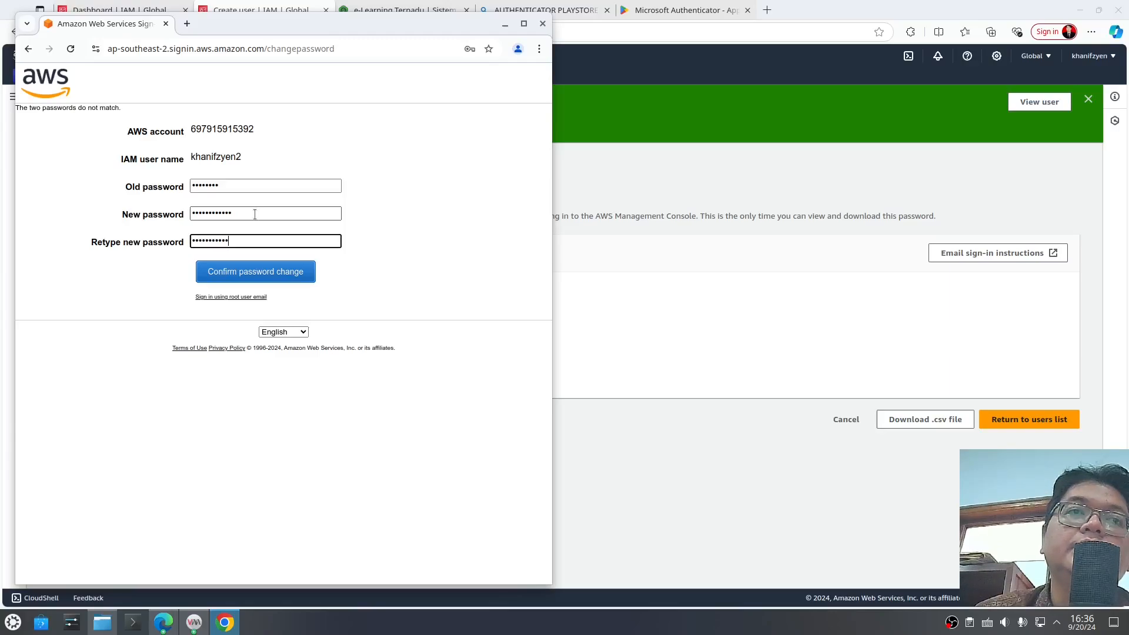
pyautogui.click(283, 282)
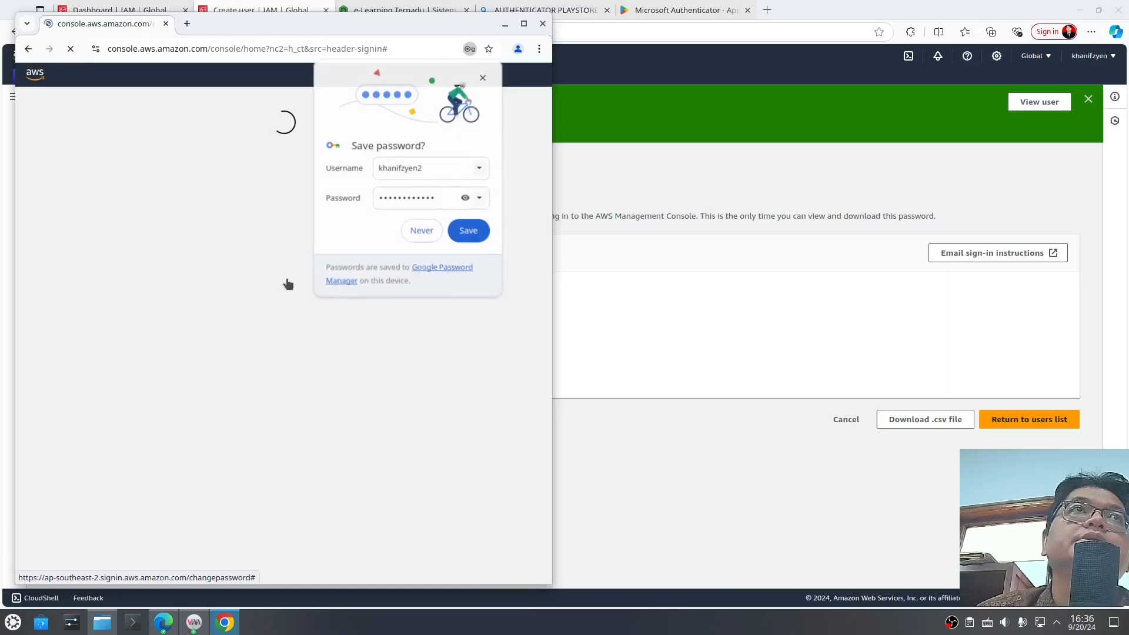
# Step: Save the credentials in the browser and dismiss the Console Home welcome tips
pyautogui.click(468, 230)
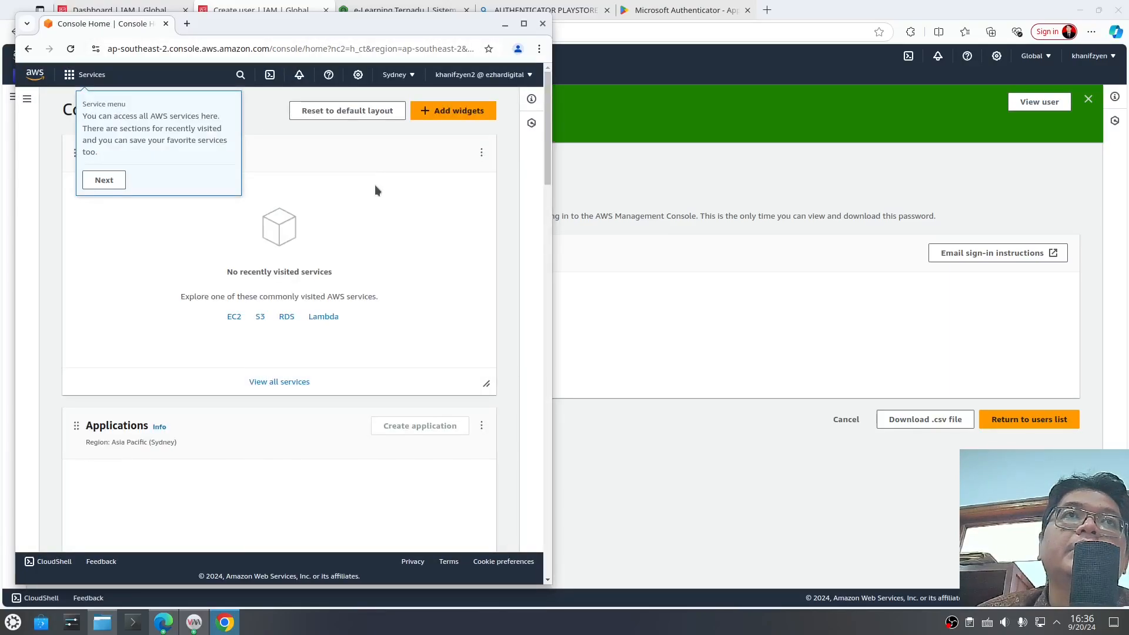
pyautogui.click(104, 178)
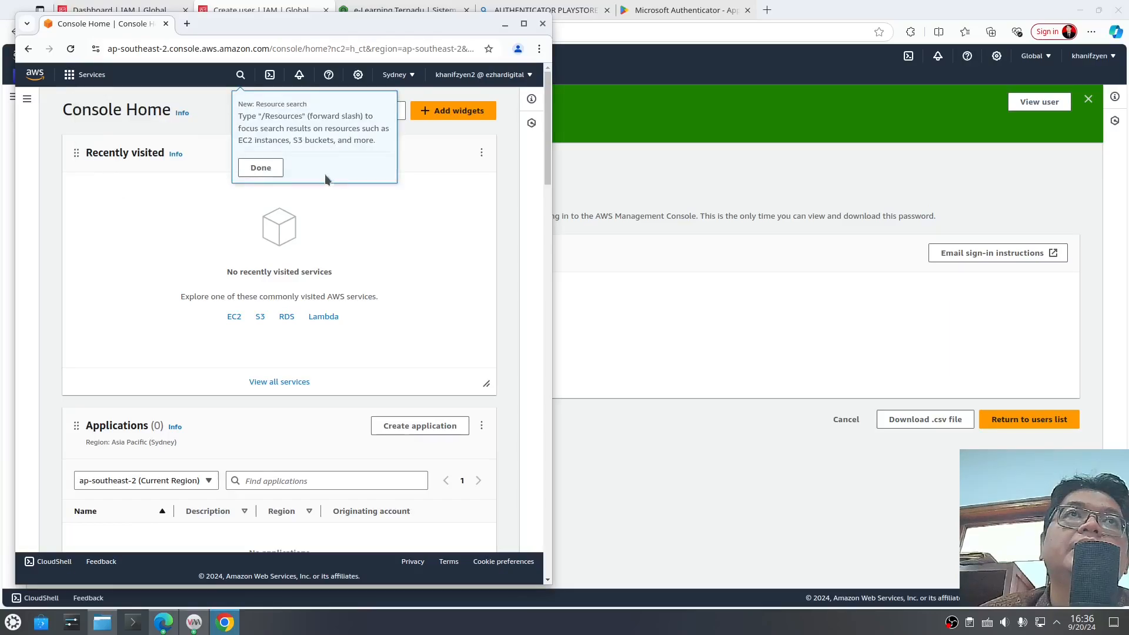
pyautogui.click(263, 168)
pyautogui.click(294, 171)
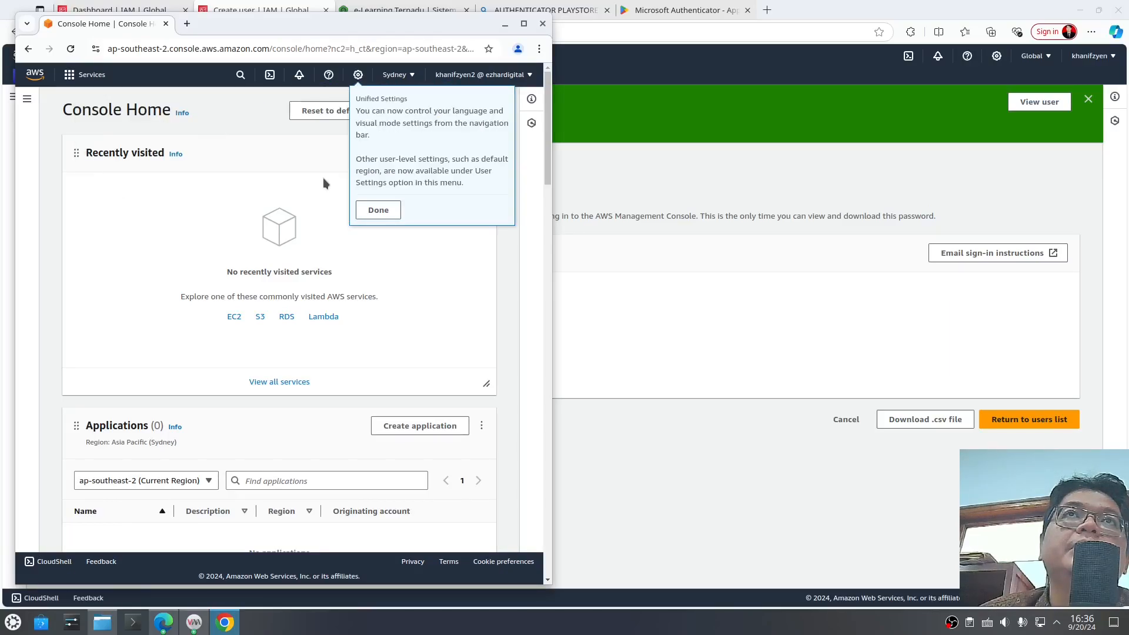
pyautogui.click(390, 210)
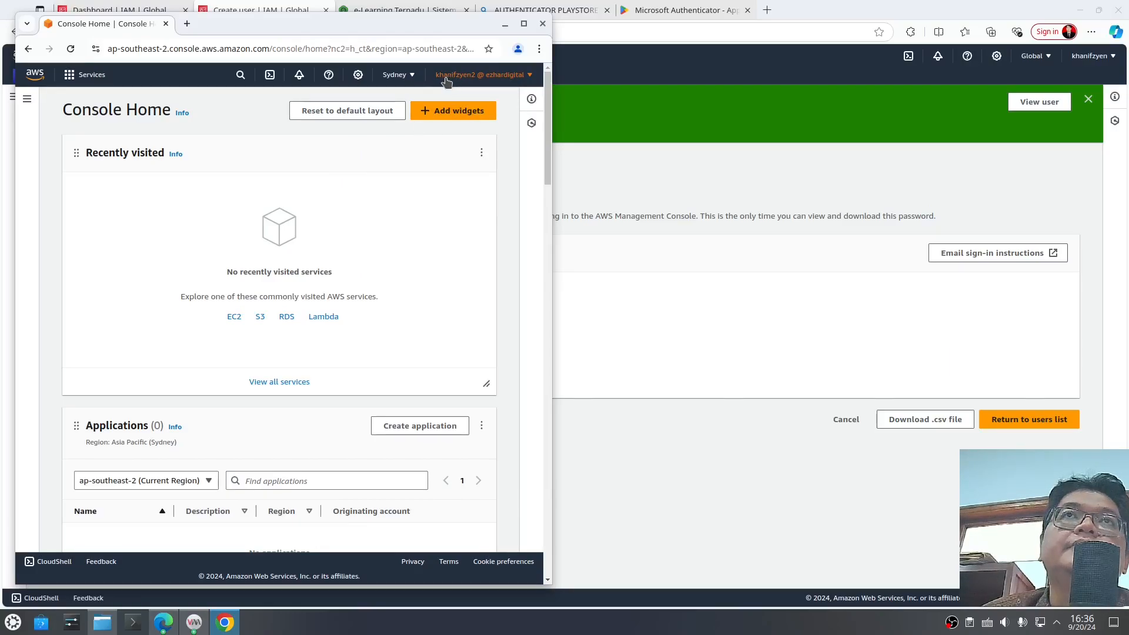
# Step: Check the signed-in IAM user in the account menu, then return to the Edge window
pyautogui.click(497, 75)
pyautogui.moveTo(422, 117); pyautogui.dragTo(451, 125)
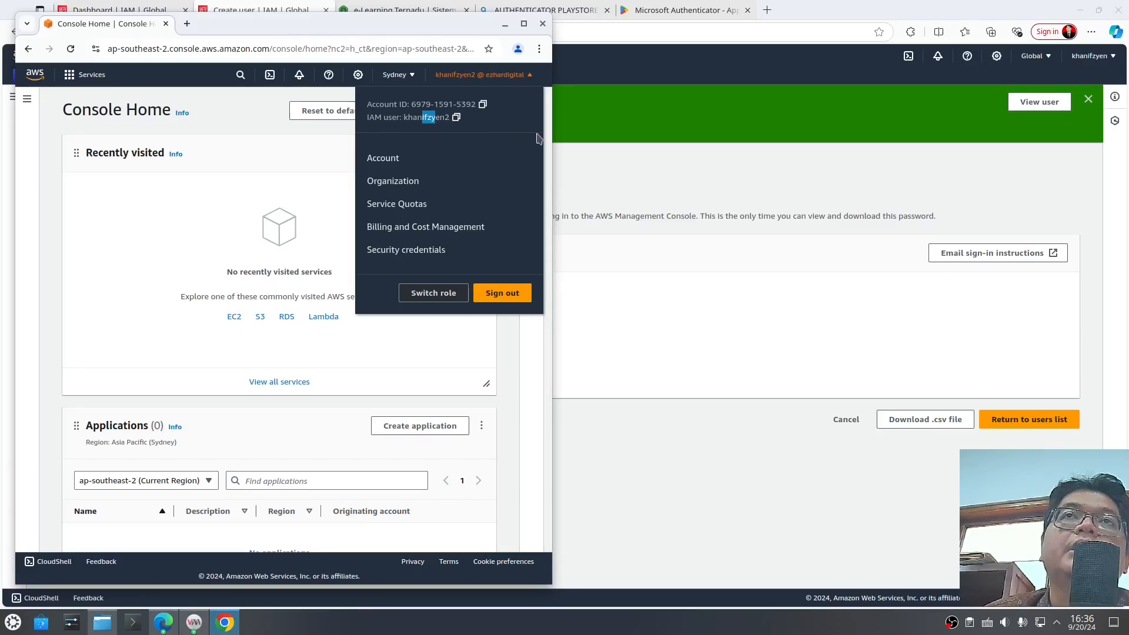
pyautogui.click(619, 174)
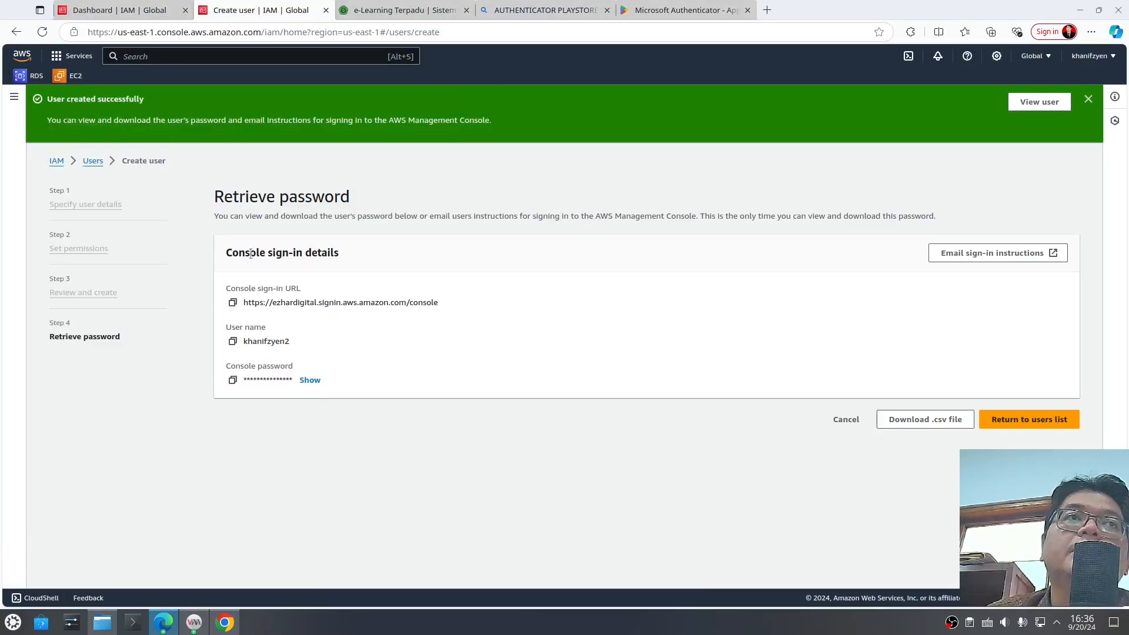
# Step: Skip viewing the new user's password and continue back to the Users list showing 2 users
pyautogui.click(1016, 424)
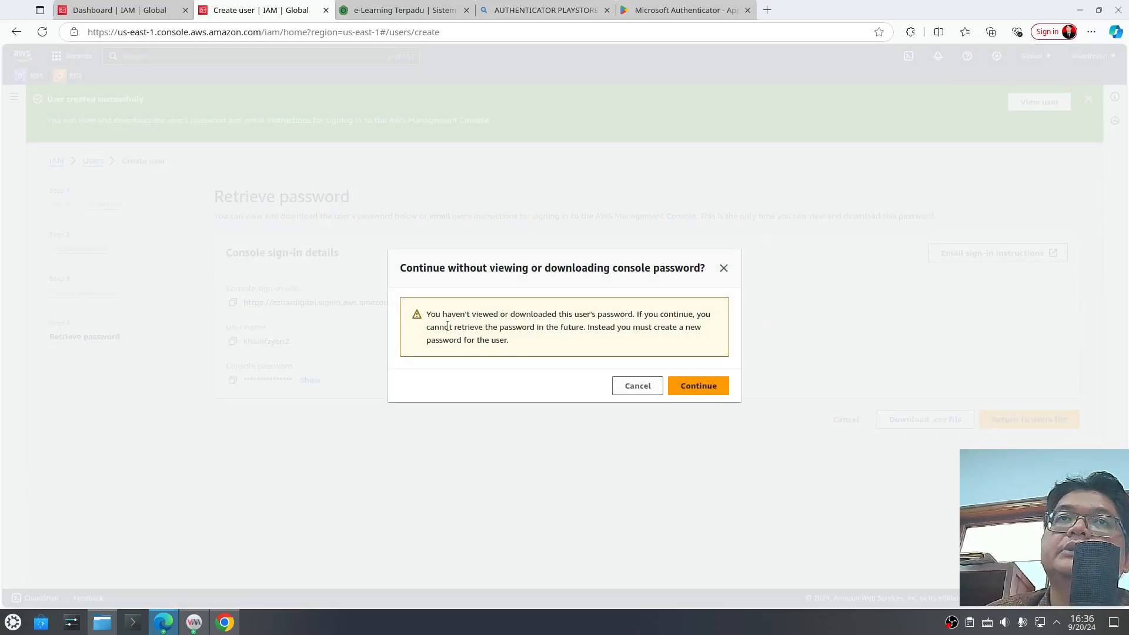
pyautogui.moveTo(427, 318); pyautogui.dragTo(521, 347)
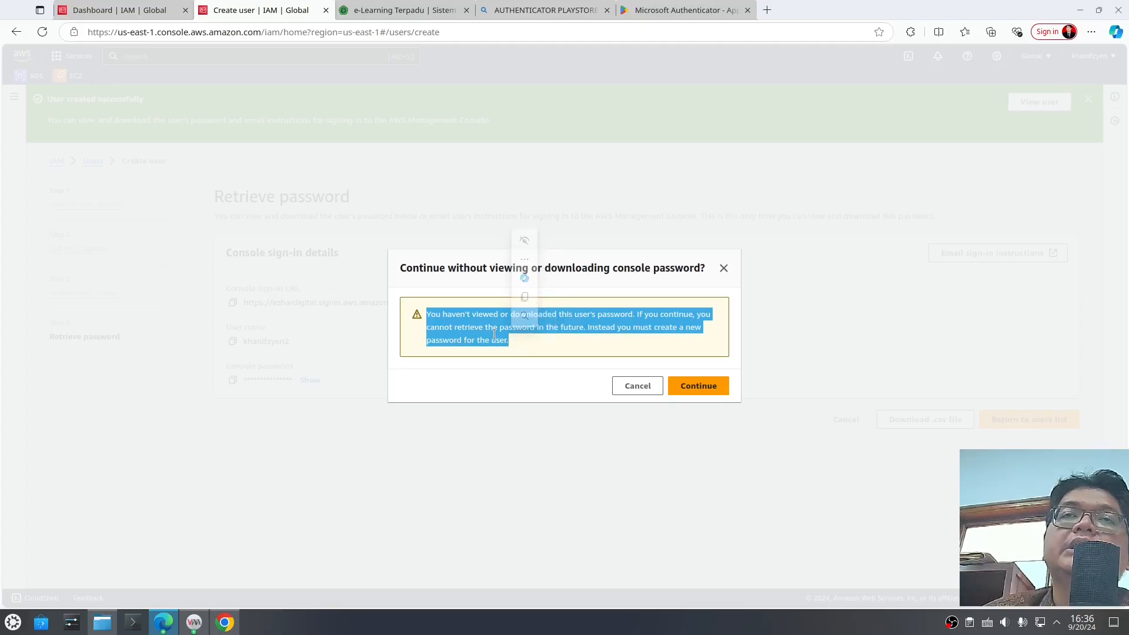
pyautogui.click(494, 334)
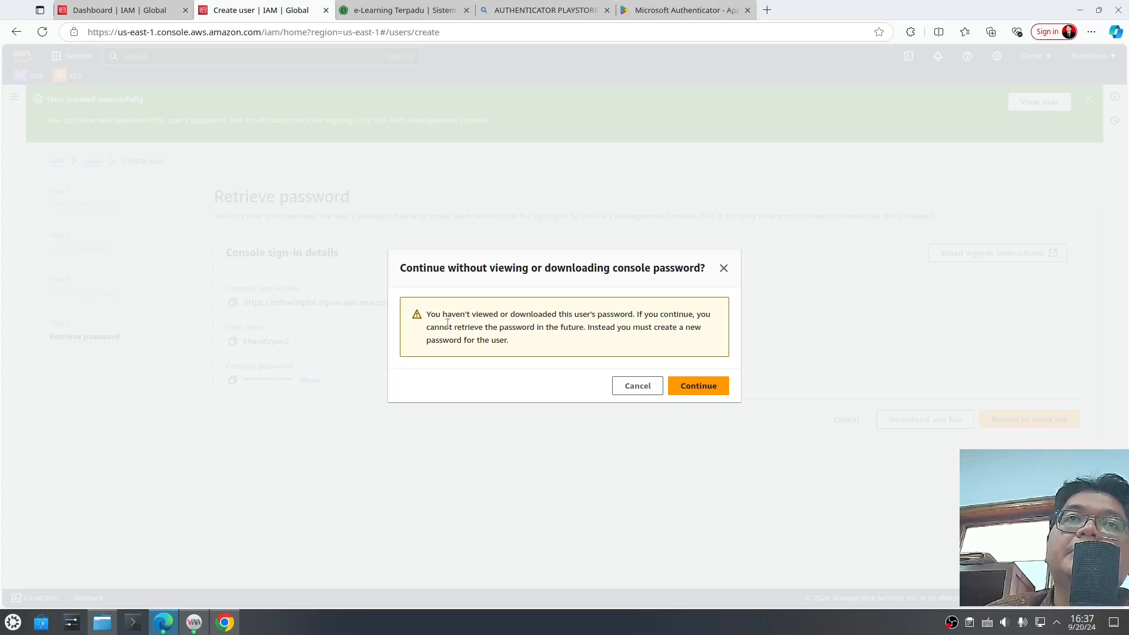
pyautogui.moveTo(429, 319); pyautogui.dragTo(494, 348)
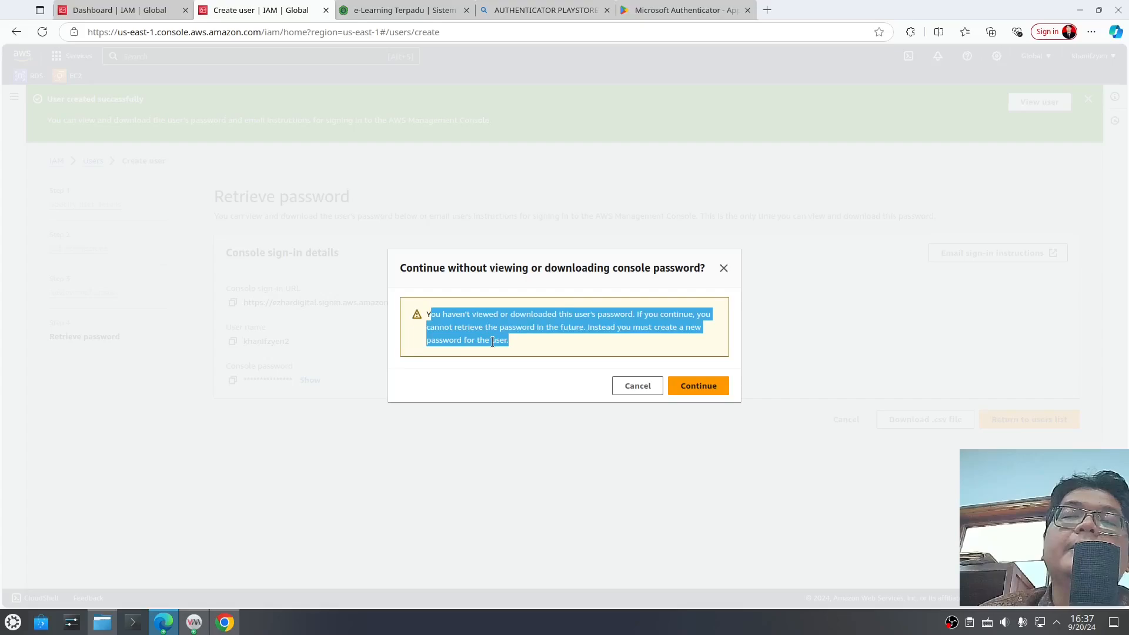
pyautogui.click(492, 343)
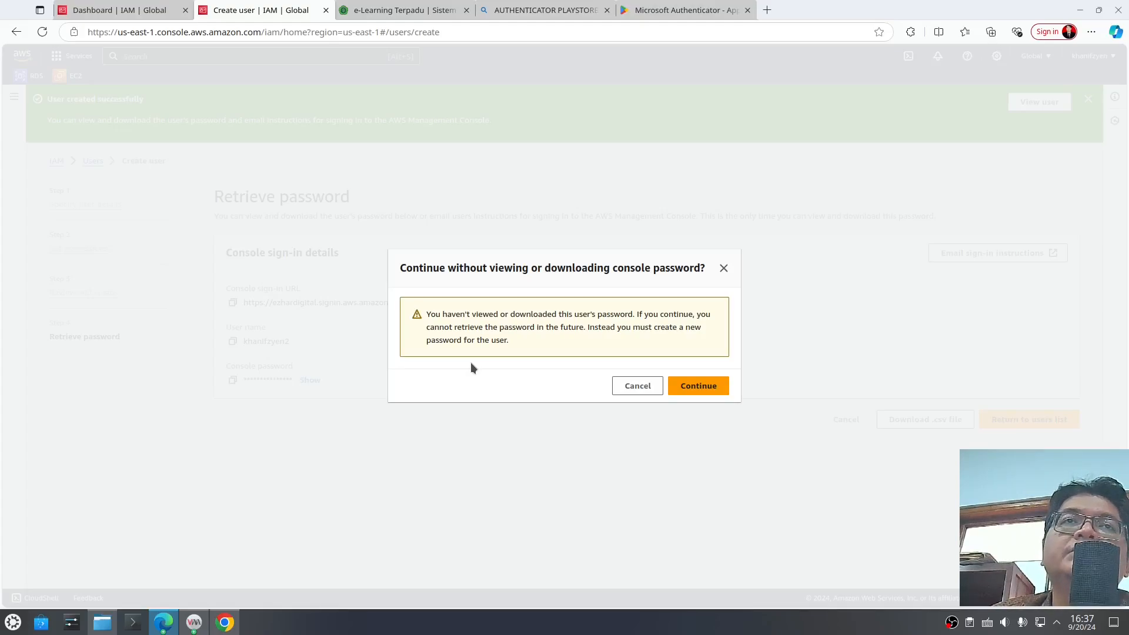
pyautogui.click(719, 386)
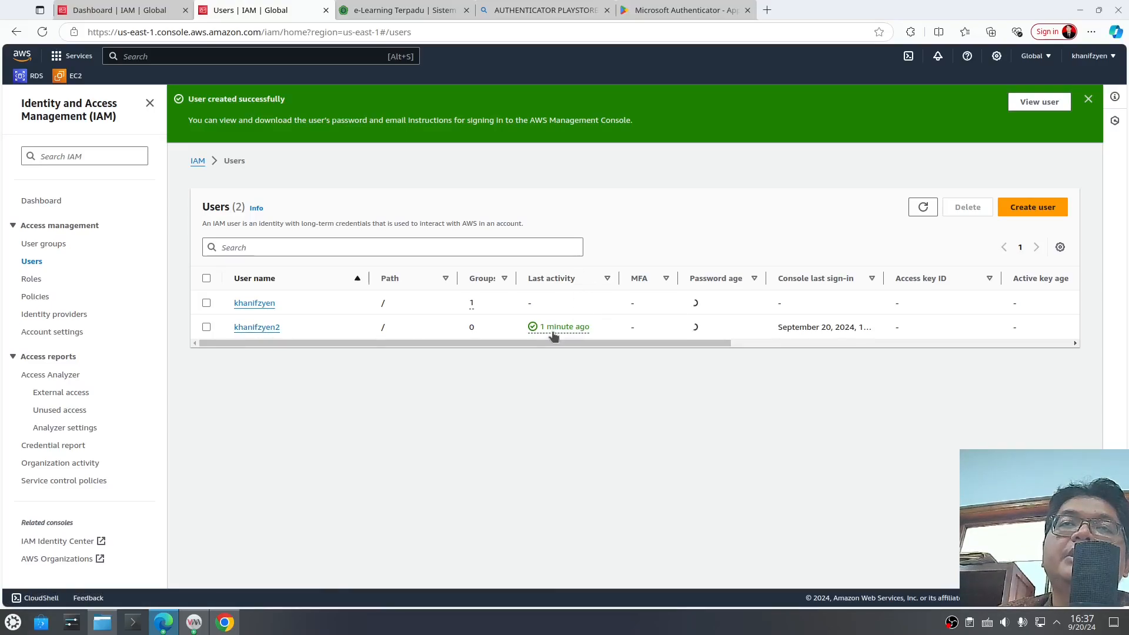
# Step: Refresh the Users list so both users show one group, then return to the root IAM Dashboard
pyautogui.moveTo(551, 332)
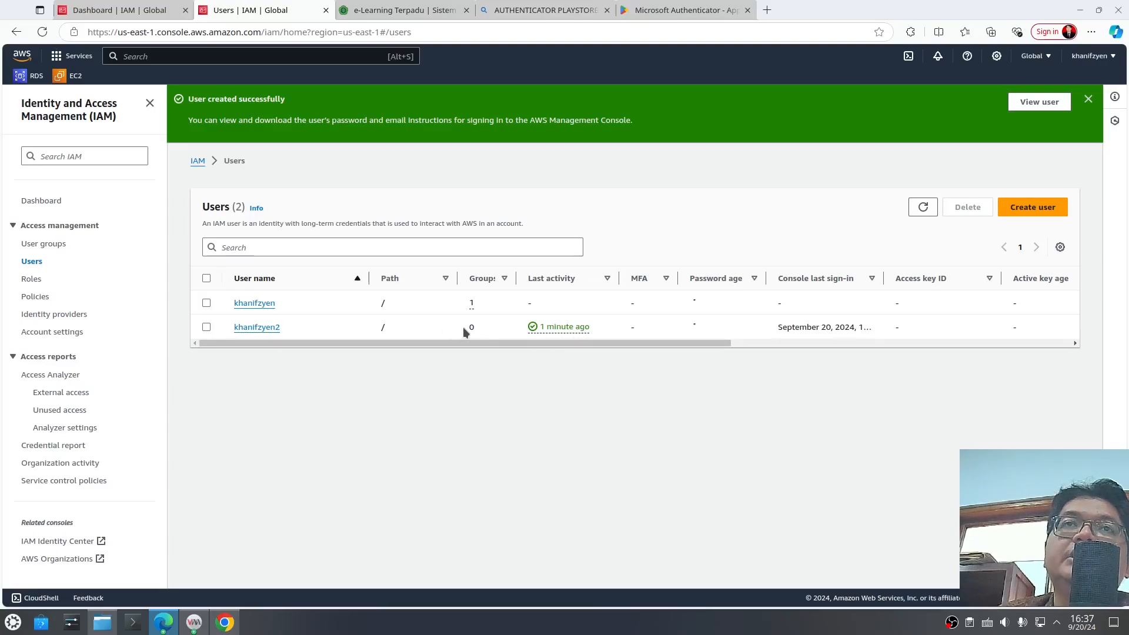
pyautogui.click(49, 36)
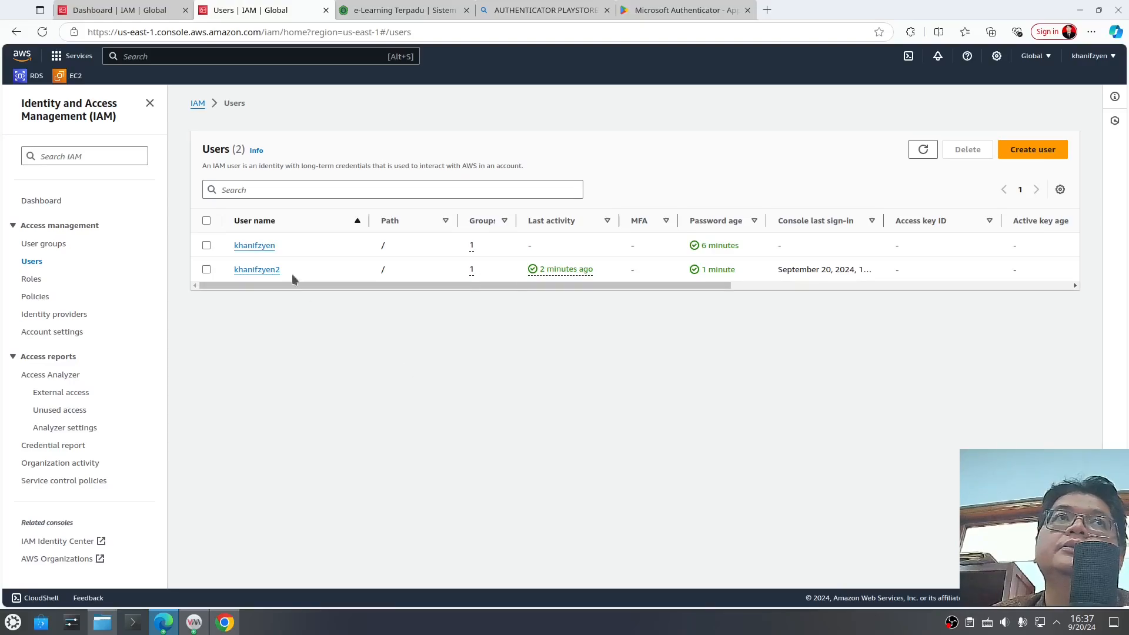
pyautogui.click(78, 5)
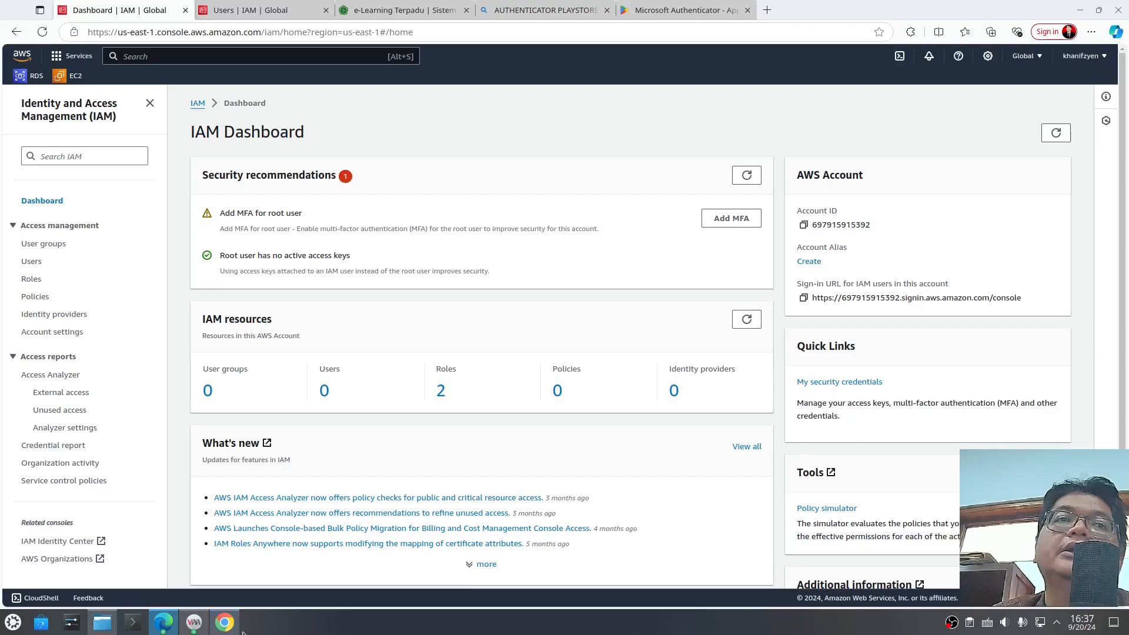
pyautogui.click(224, 622)
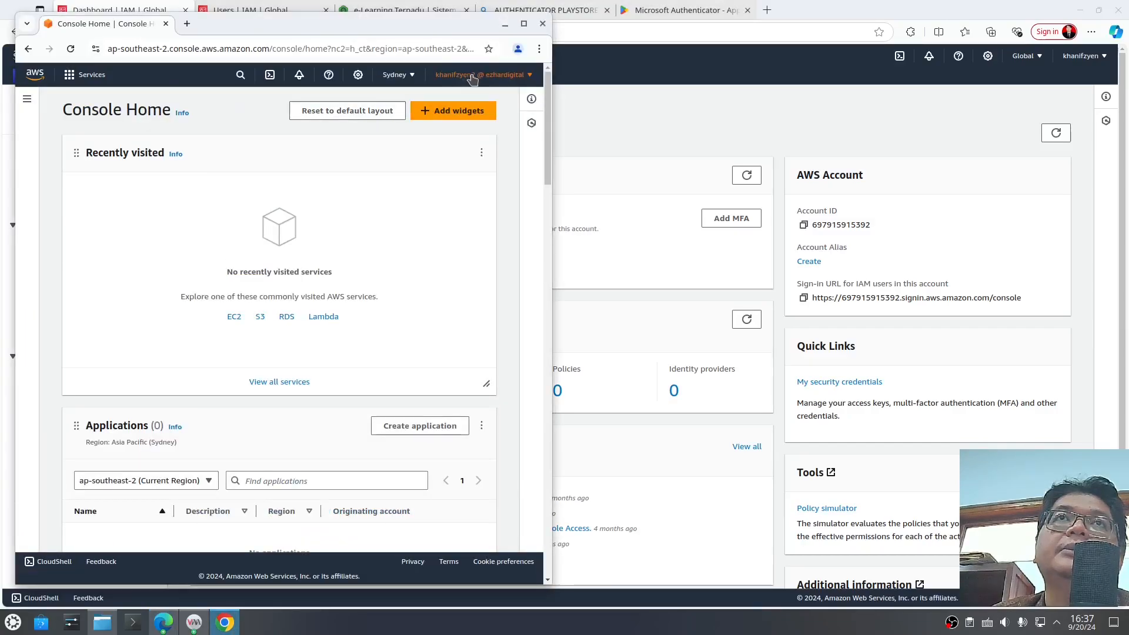
pyautogui.click(634, 143)
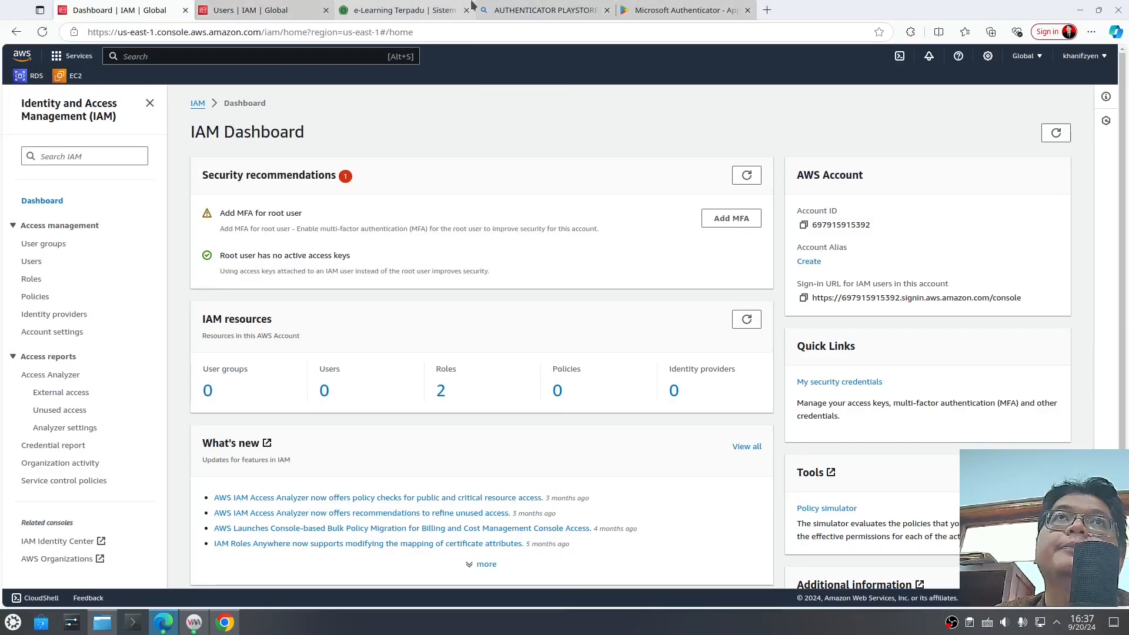
pyautogui.click(410, 7)
# Step: Highlight the 'Praktek AWS Region Selector' step in the course material, then go back to the IAM Dashboard
pyautogui.click(360, 450)
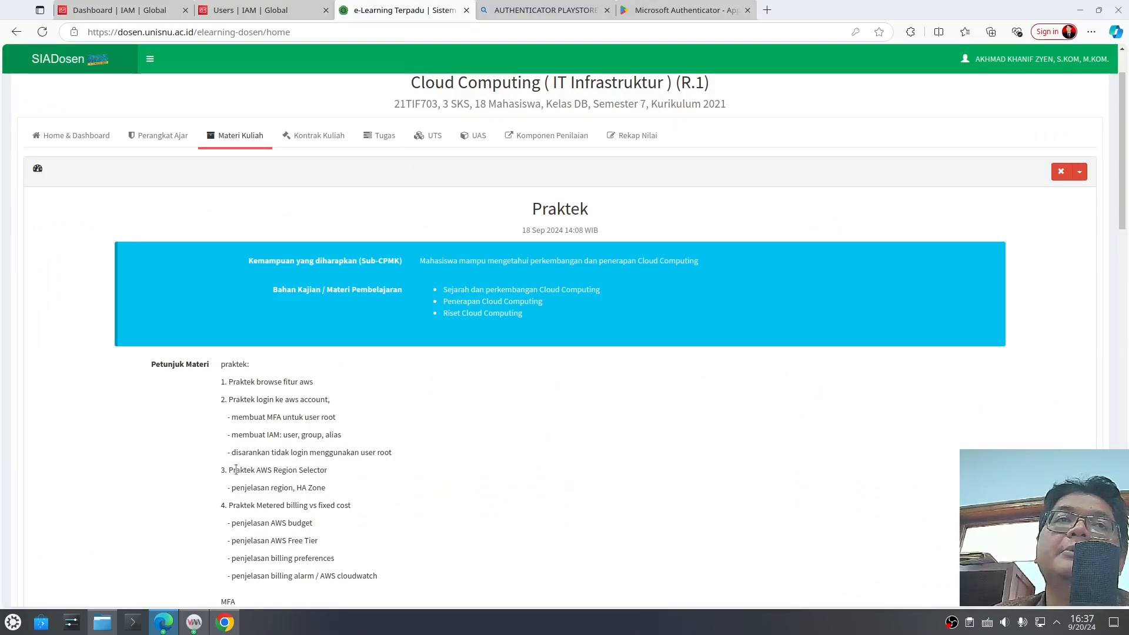
pyautogui.moveTo(228, 469); pyautogui.dragTo(327, 470)
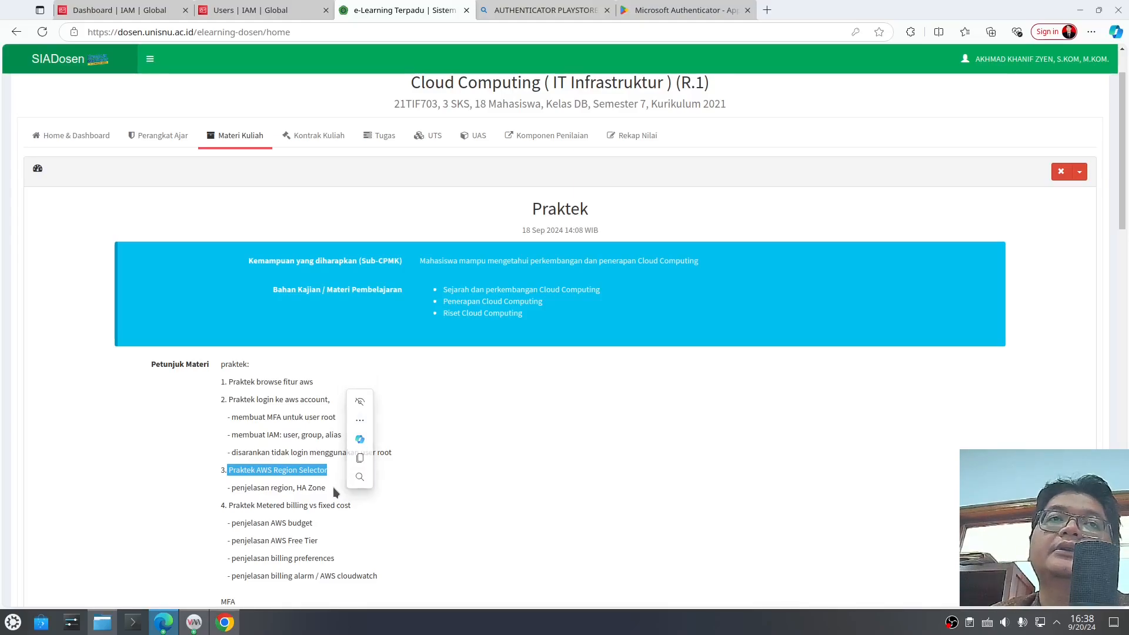
pyautogui.click(329, 480)
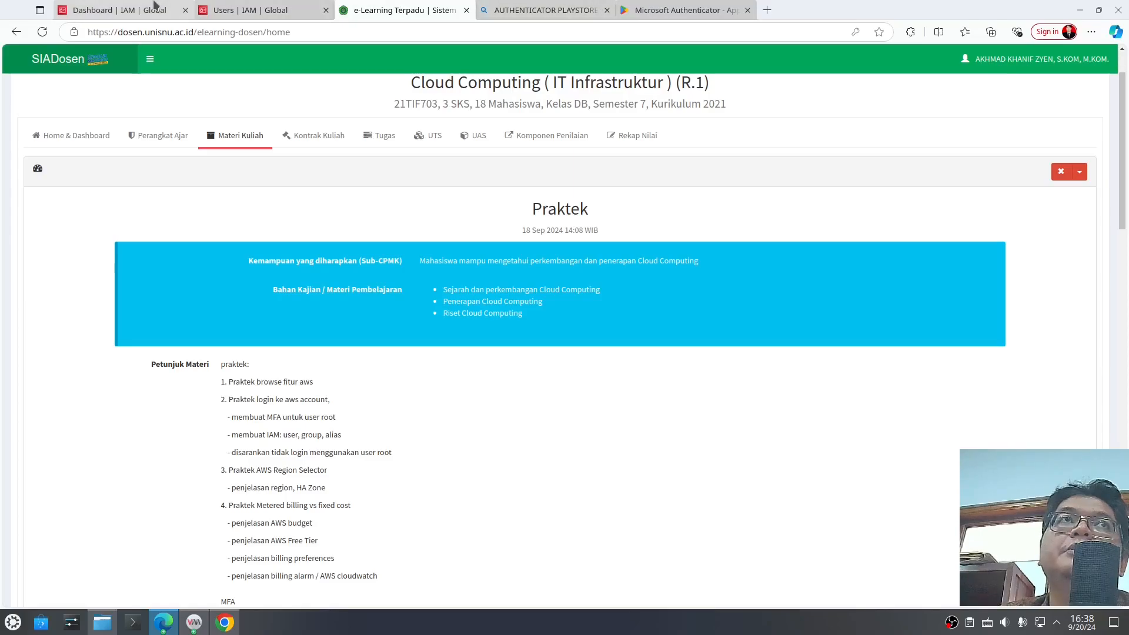
pyautogui.click(156, 7)
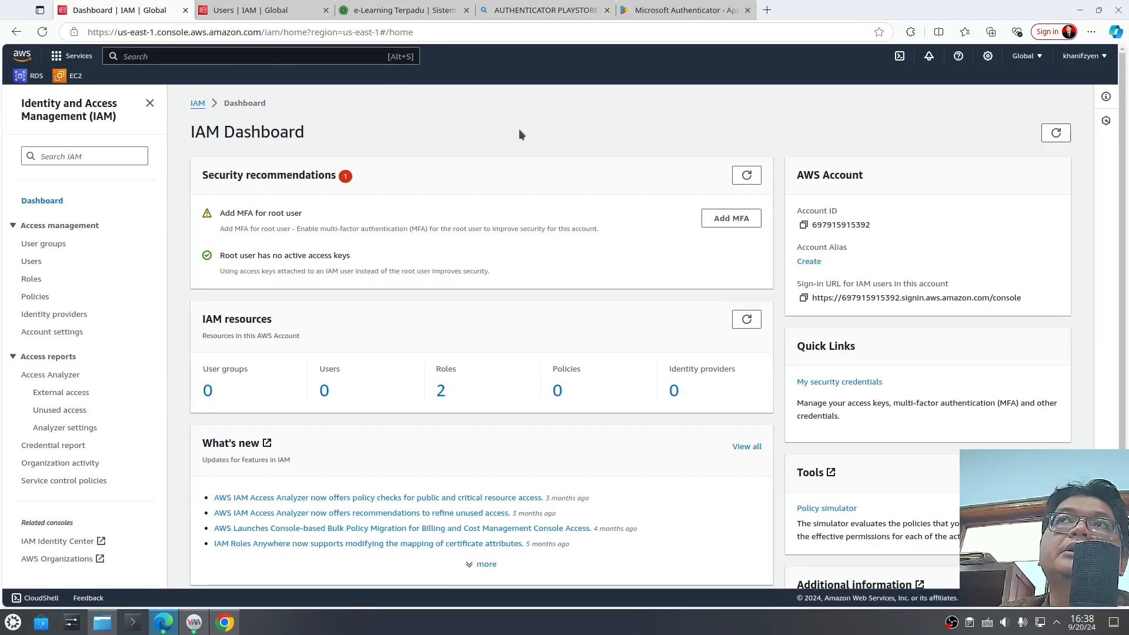
pyautogui.click(63, 57)
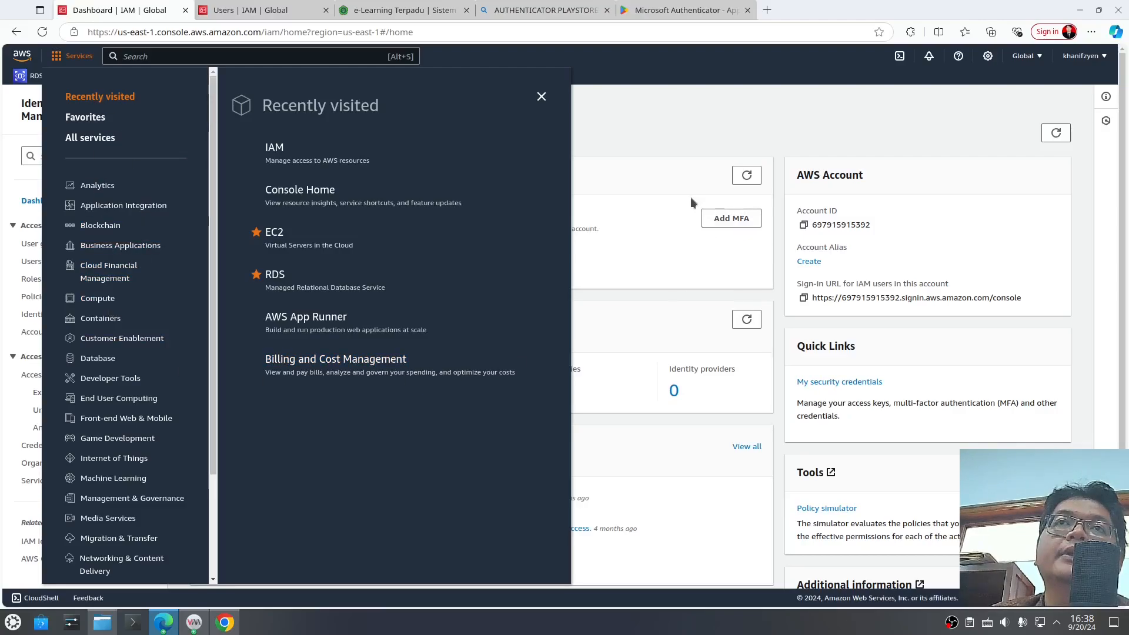
pyautogui.click(643, 146)
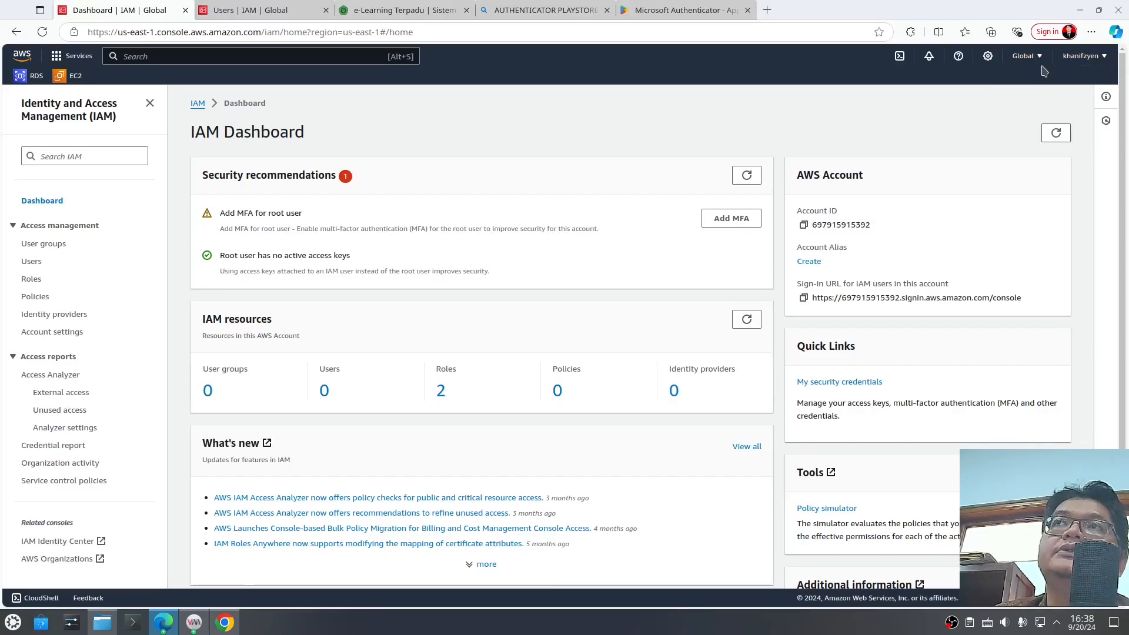
# Step: Browse the region list on the root IAM Dashboard, then bring the second user's Sydney Console Home forward
pyautogui.click(1026, 57)
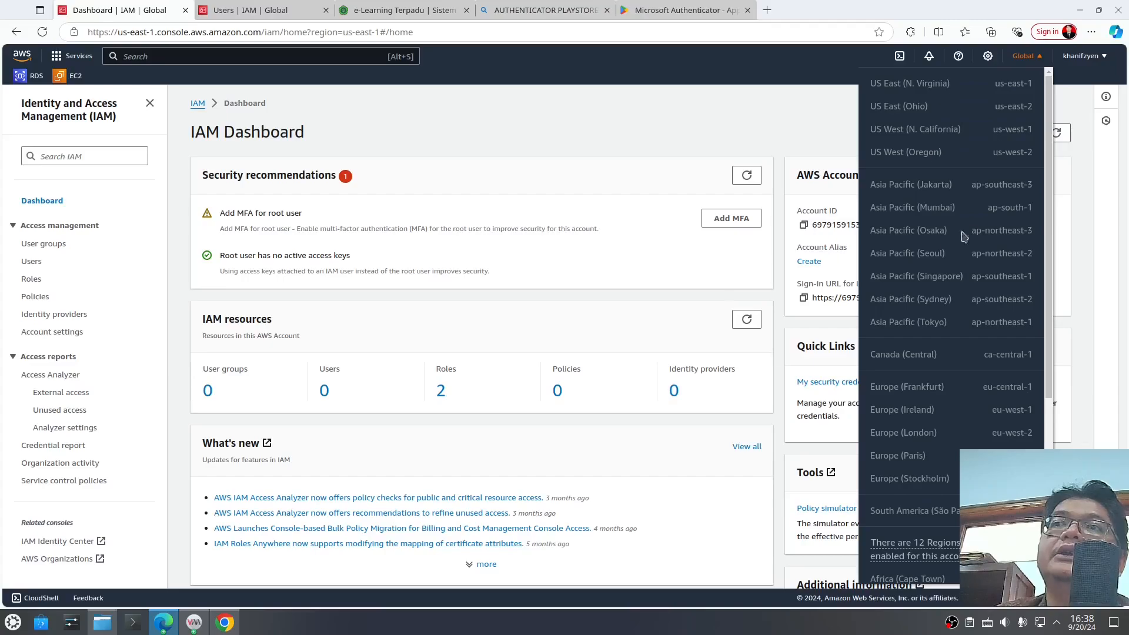
pyautogui.scroll(-5, 985, 428)
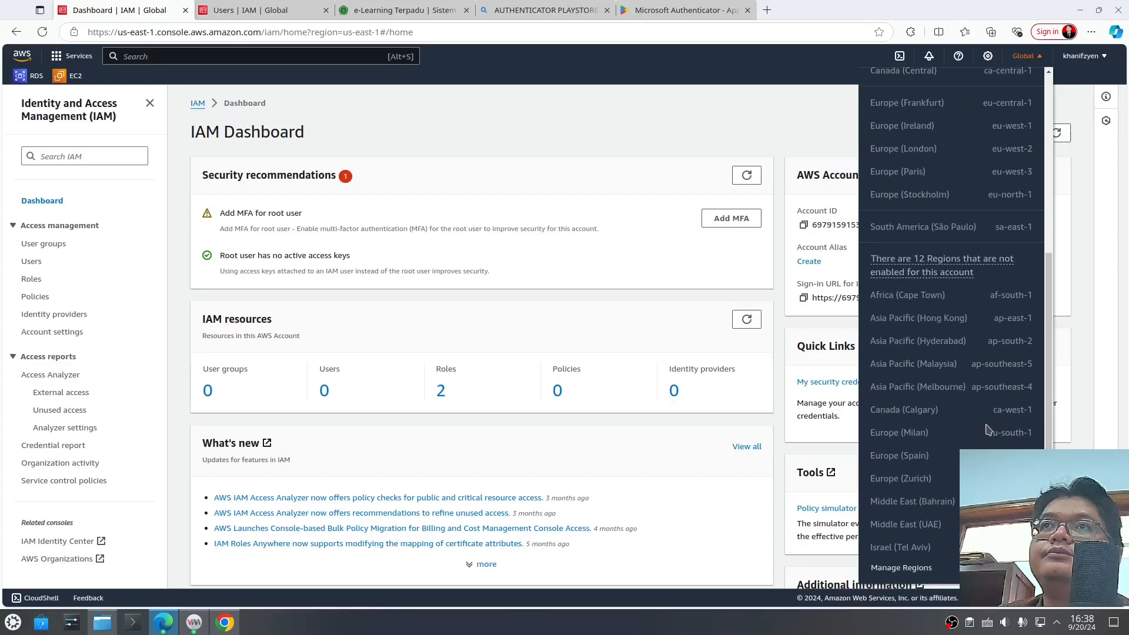
pyautogui.scroll(5, 986, 427)
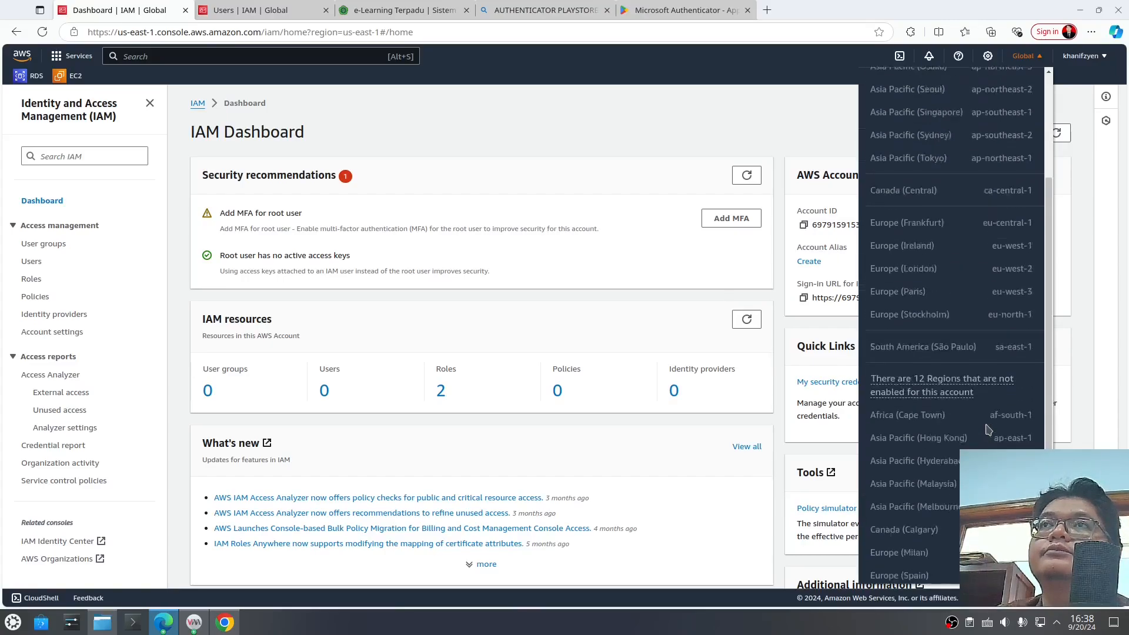
pyautogui.click(1031, 60)
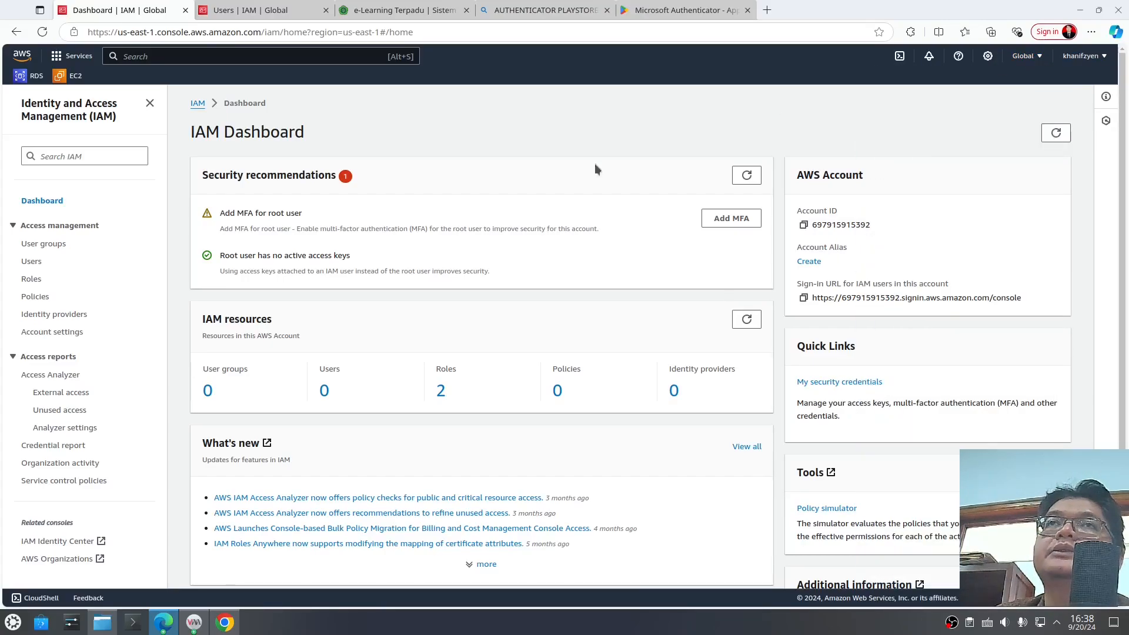
pyautogui.click(224, 622)
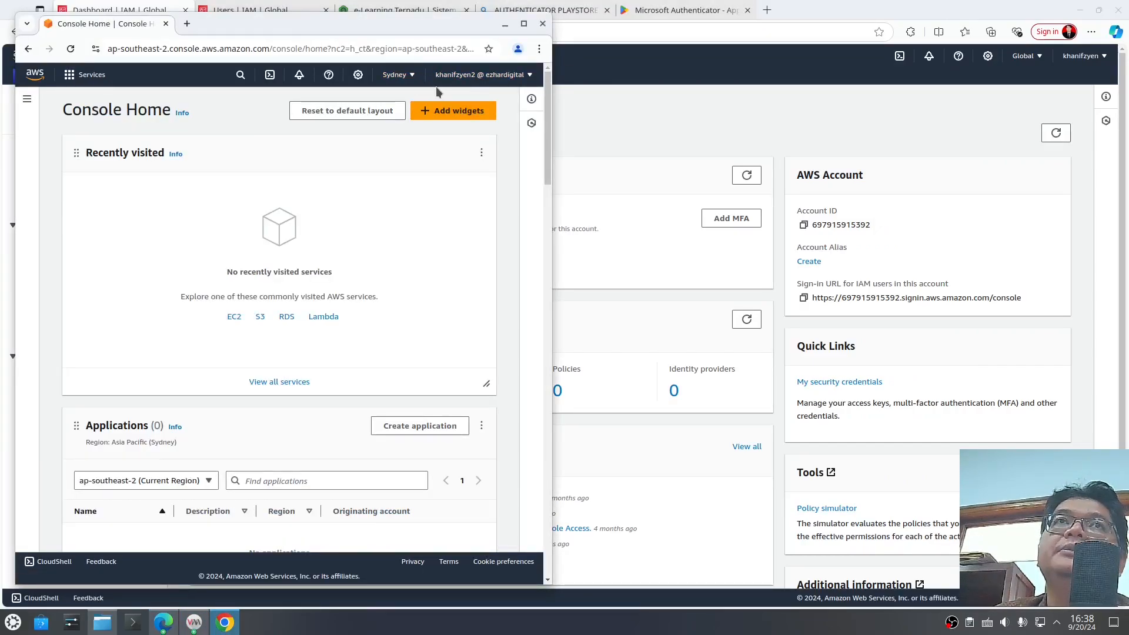
pyautogui.click(1023, 56)
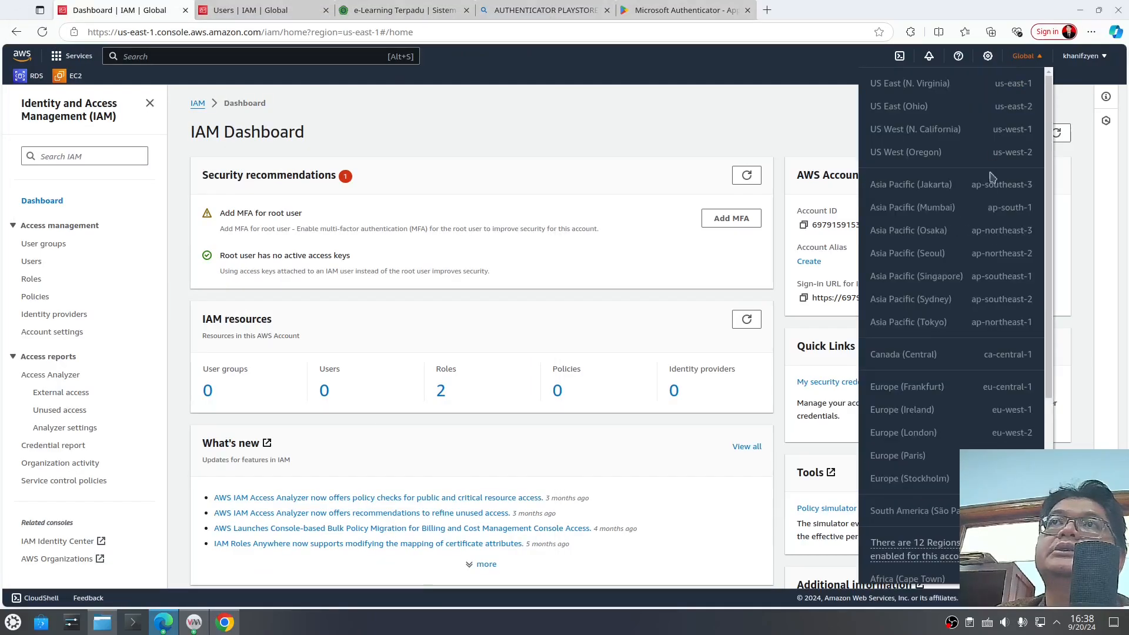
pyautogui.scroll(-5, 968, 268)
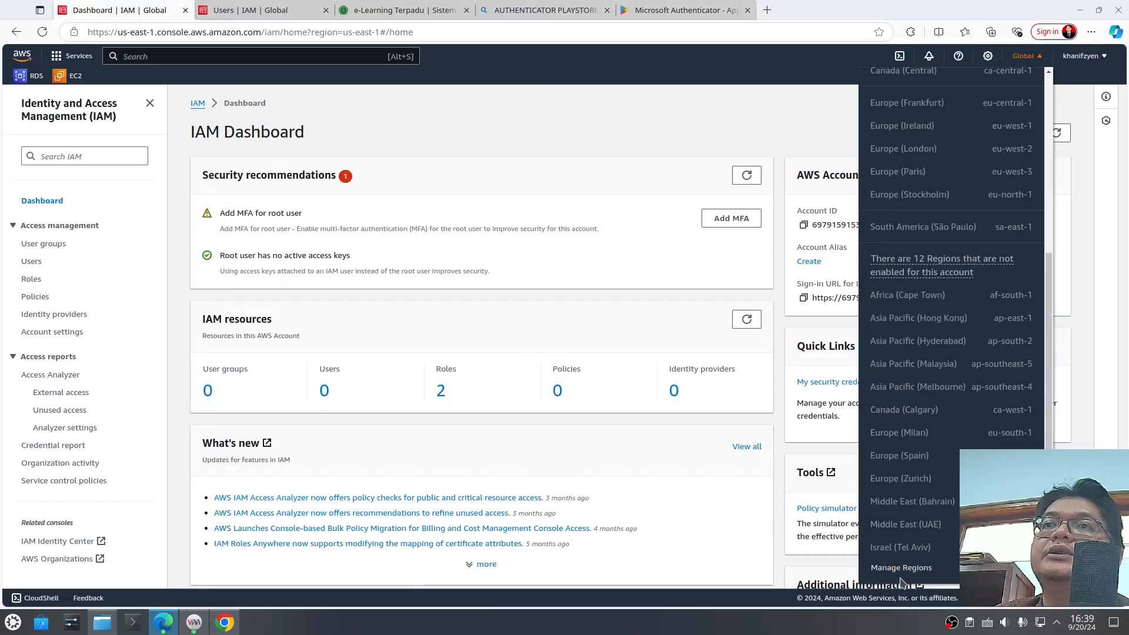
pyautogui.scroll(5, 989, 177)
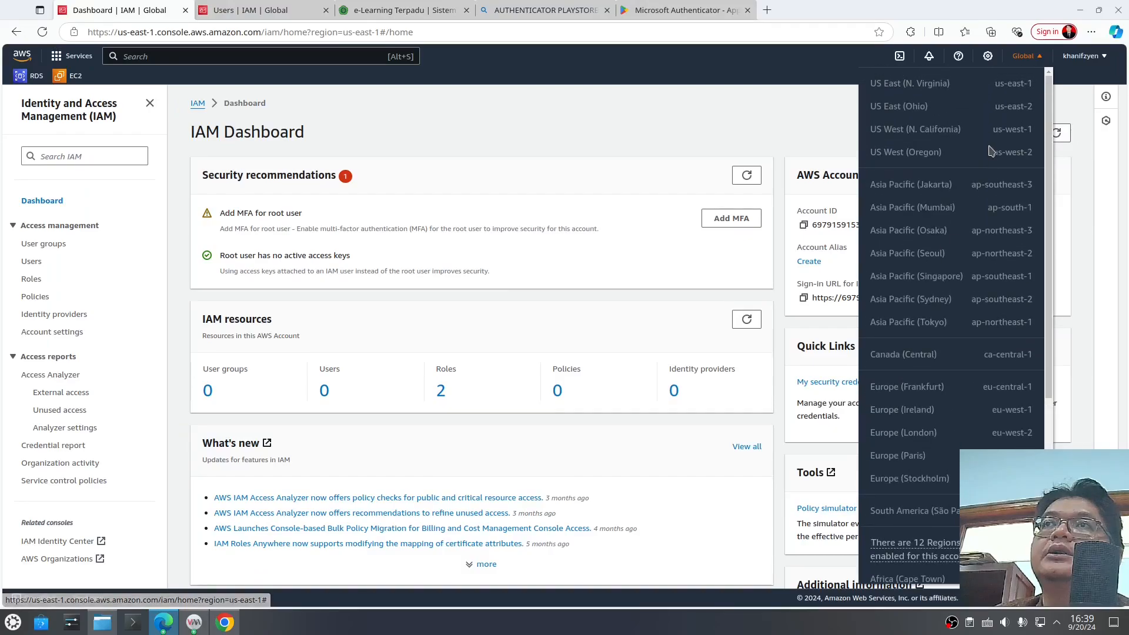
pyautogui.click(223, 622)
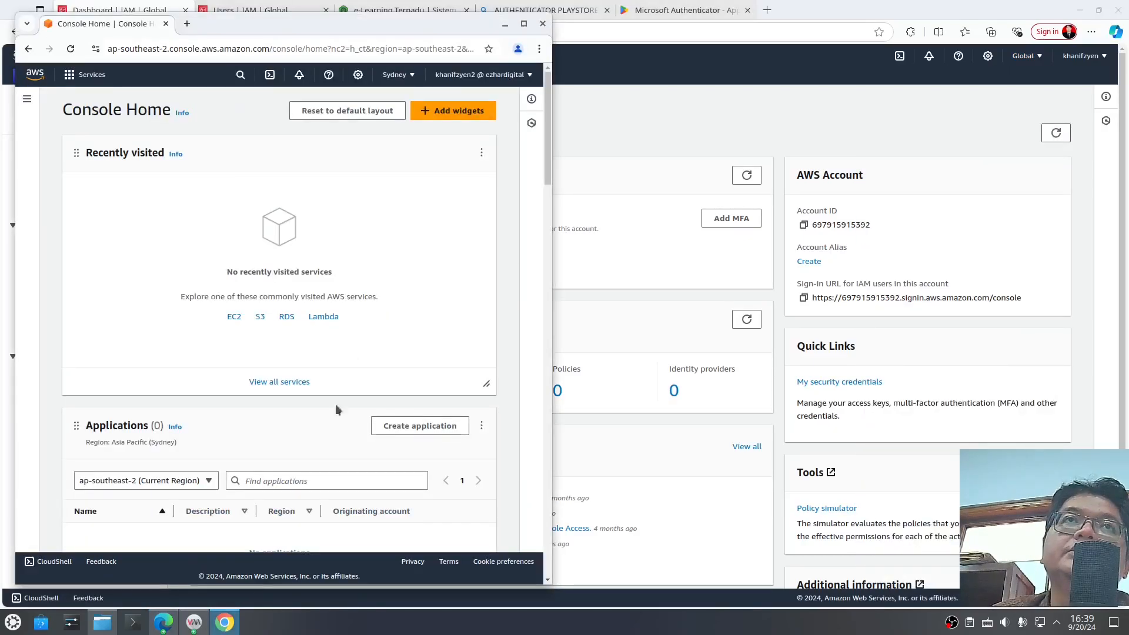
# Step: Open the region dropdown in the second user's Sydney (ap-southeast-2) console
pyautogui.click(397, 75)
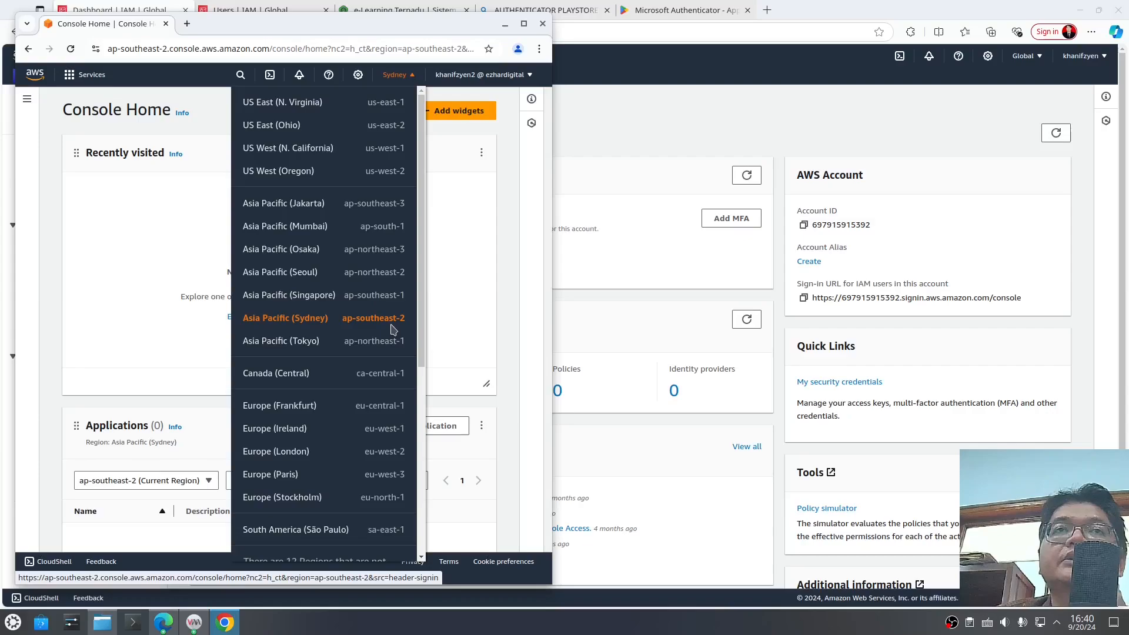
# Step: Switch the second user's console to Asia Pacific (Jakarta) ap-southeast-3, then return to the course page
pyautogui.click(389, 206)
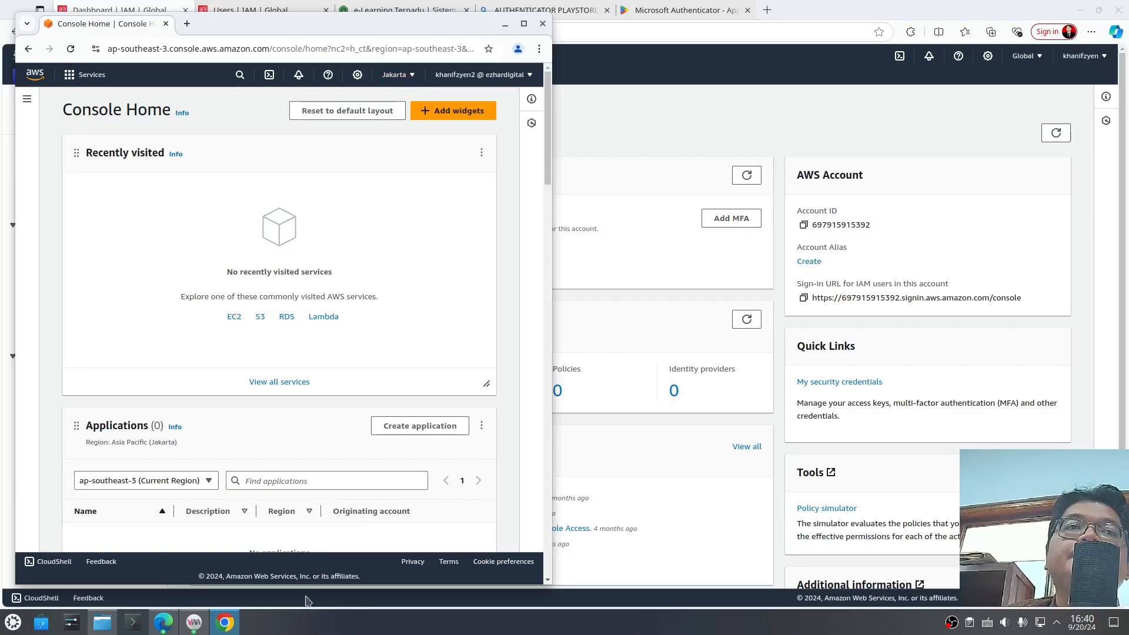
pyautogui.click(619, 90)
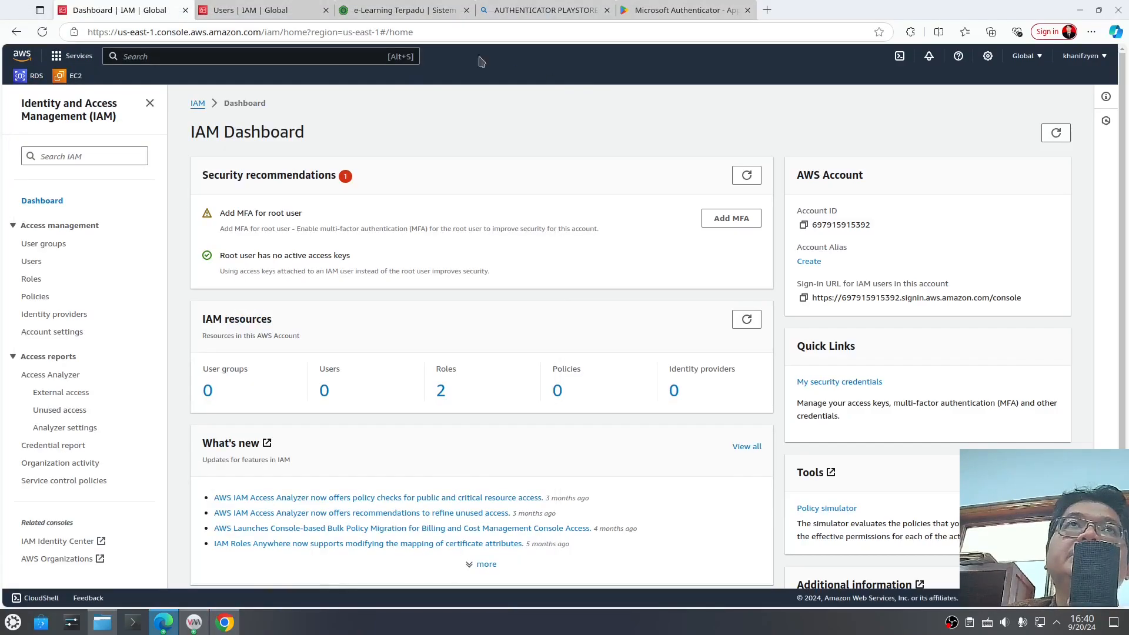
pyautogui.click(282, 5)
pyautogui.click(373, 6)
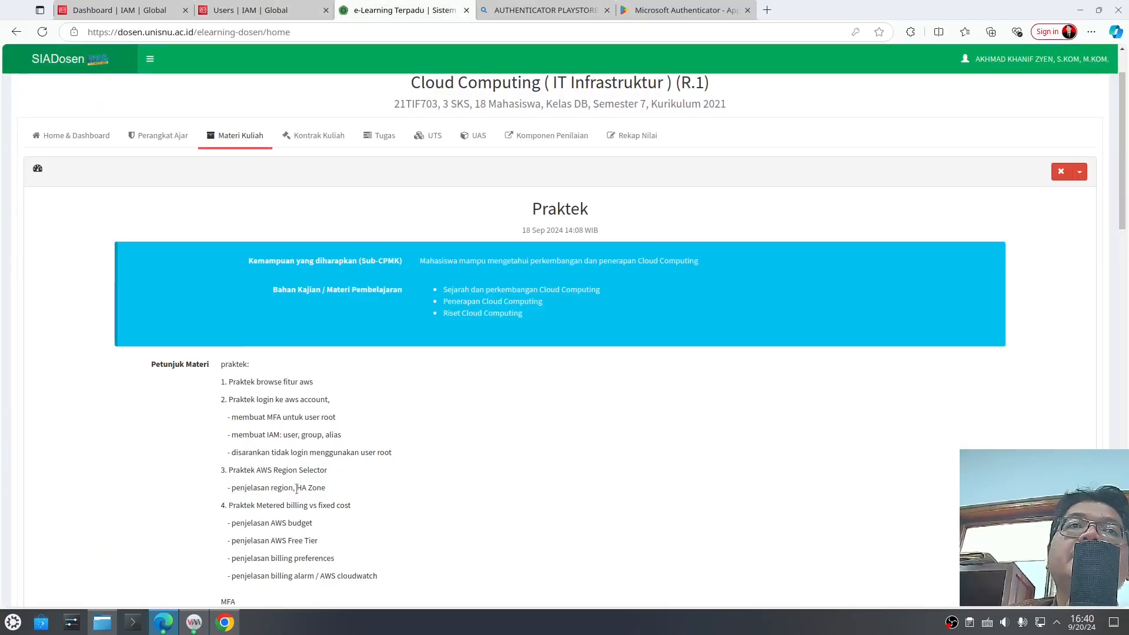
# Step: Highlight the 'region, HA Zone' explanation in the course, then bring the Jakarta console back in front
pyautogui.moveTo(280, 488); pyautogui.dragTo(327, 489)
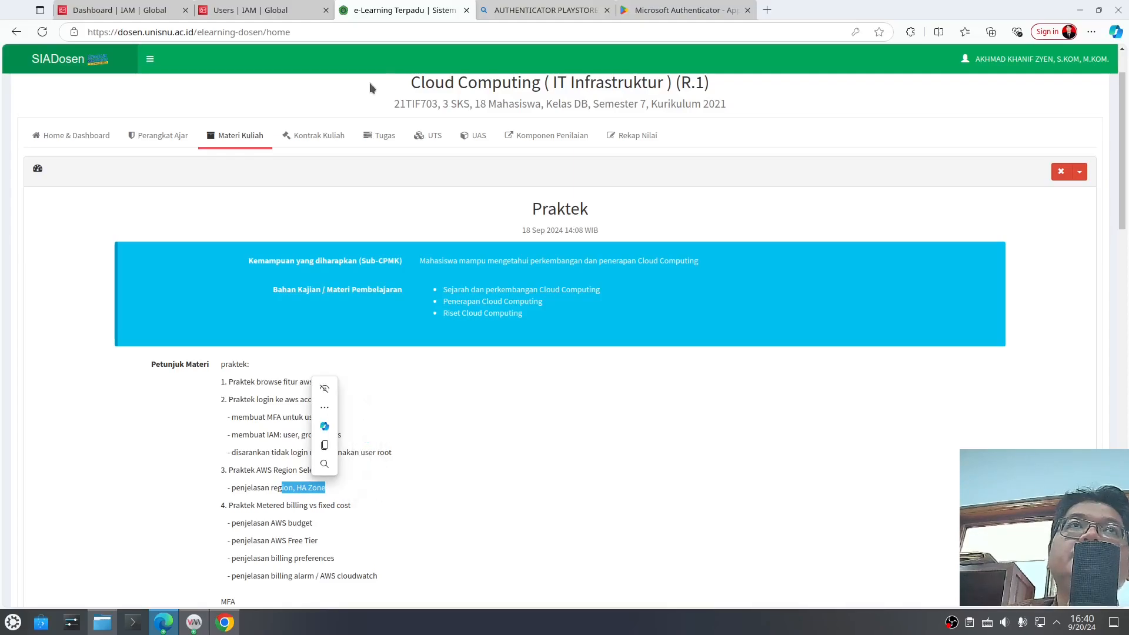
pyautogui.click(282, 6)
pyautogui.click(140, 6)
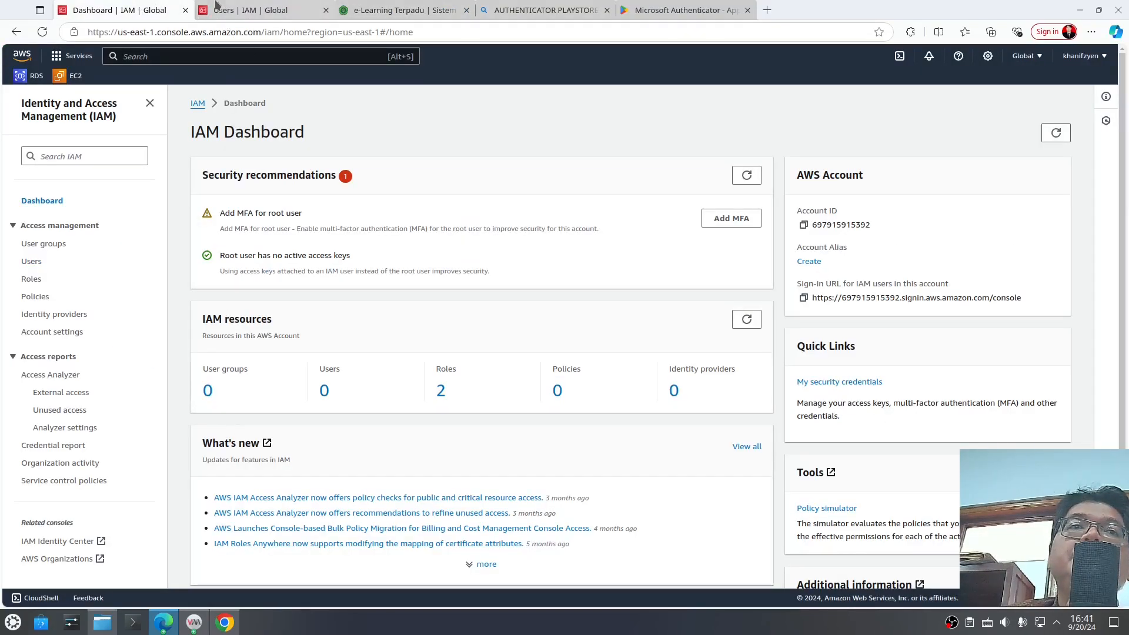
pyautogui.click(233, 626)
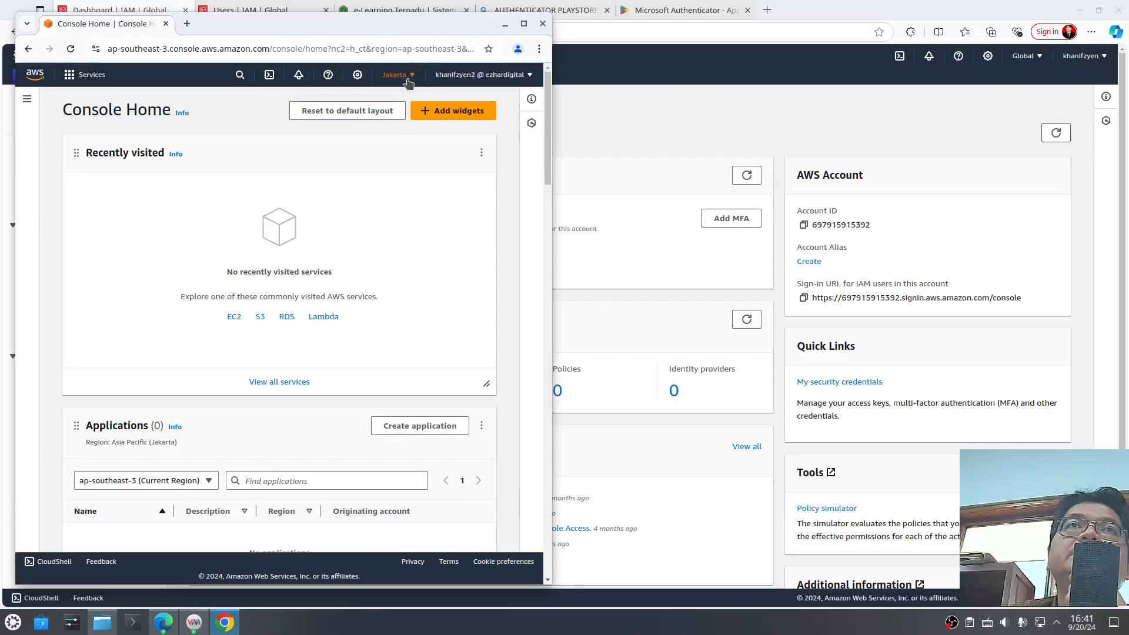
# Step: Add the Favorites widget to the second user's Console Home
pyautogui.click(75, 77)
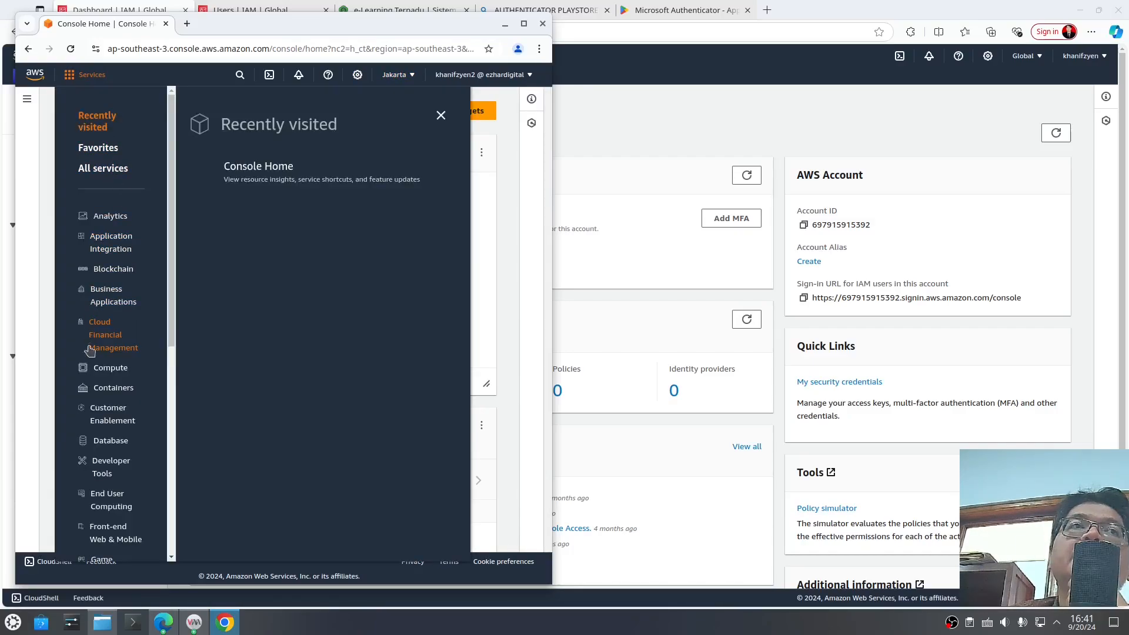
pyautogui.click(501, 271)
pyautogui.scroll(-4, 376, 298)
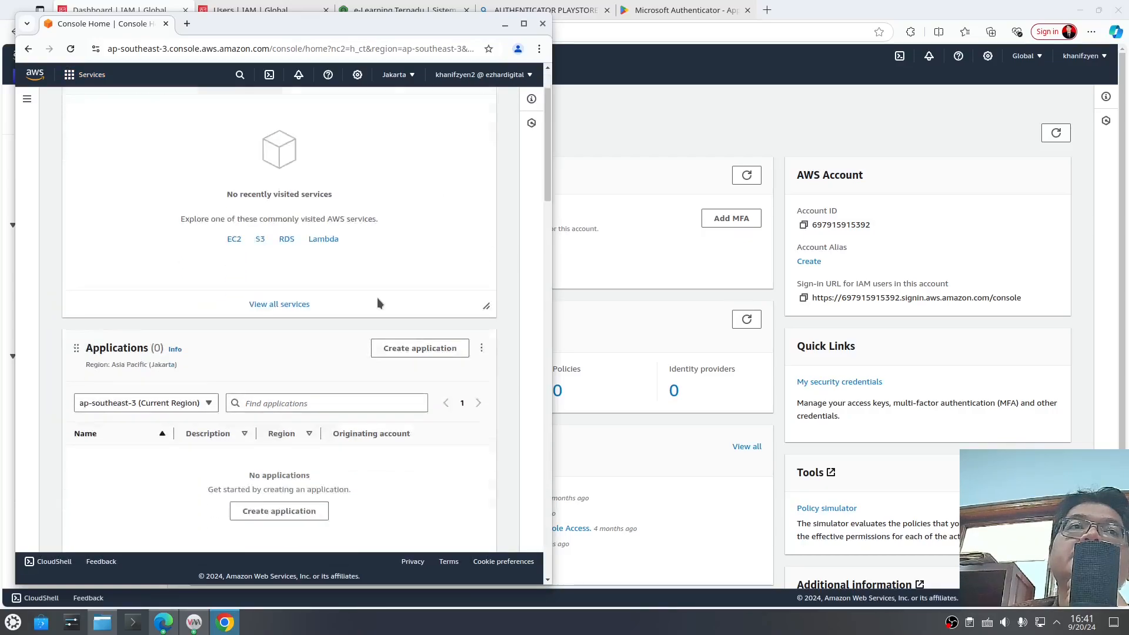
pyautogui.scroll(-5, 361, 402)
pyautogui.scroll(8, 363, 404)
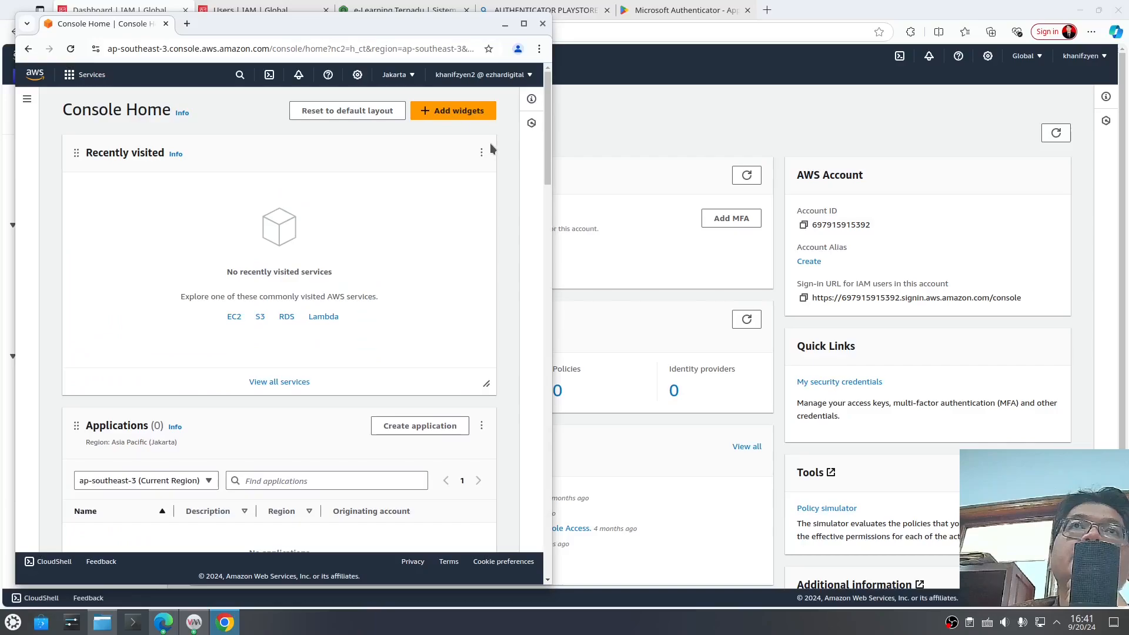
pyautogui.click(470, 114)
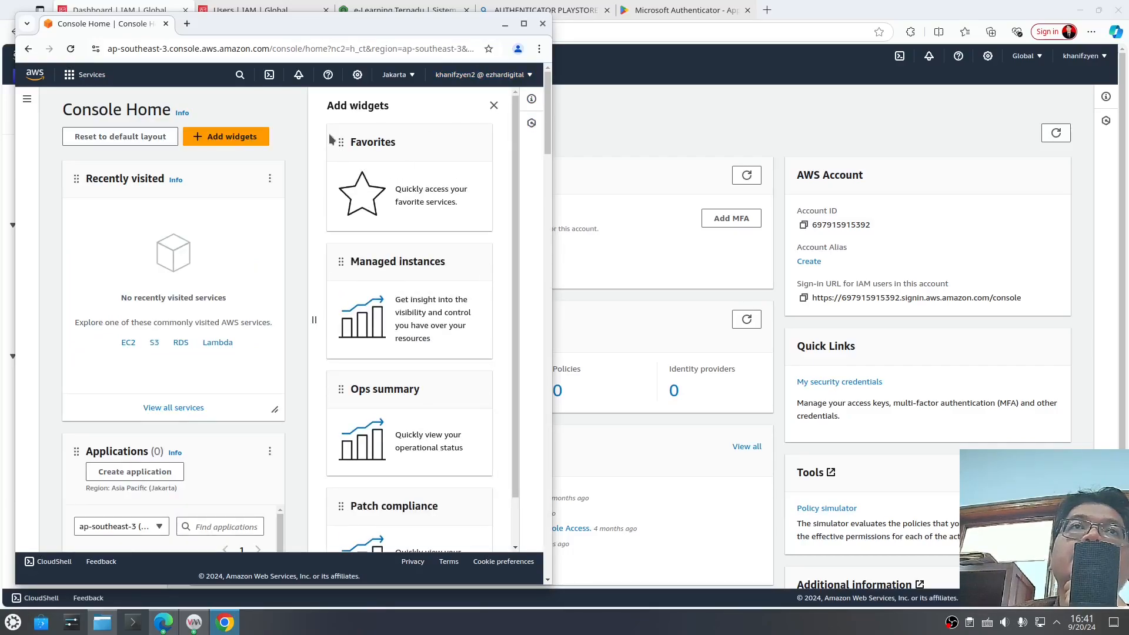
pyautogui.moveTo(340, 141); pyautogui.dragTo(248, 171)
pyautogui.click(502, 106)
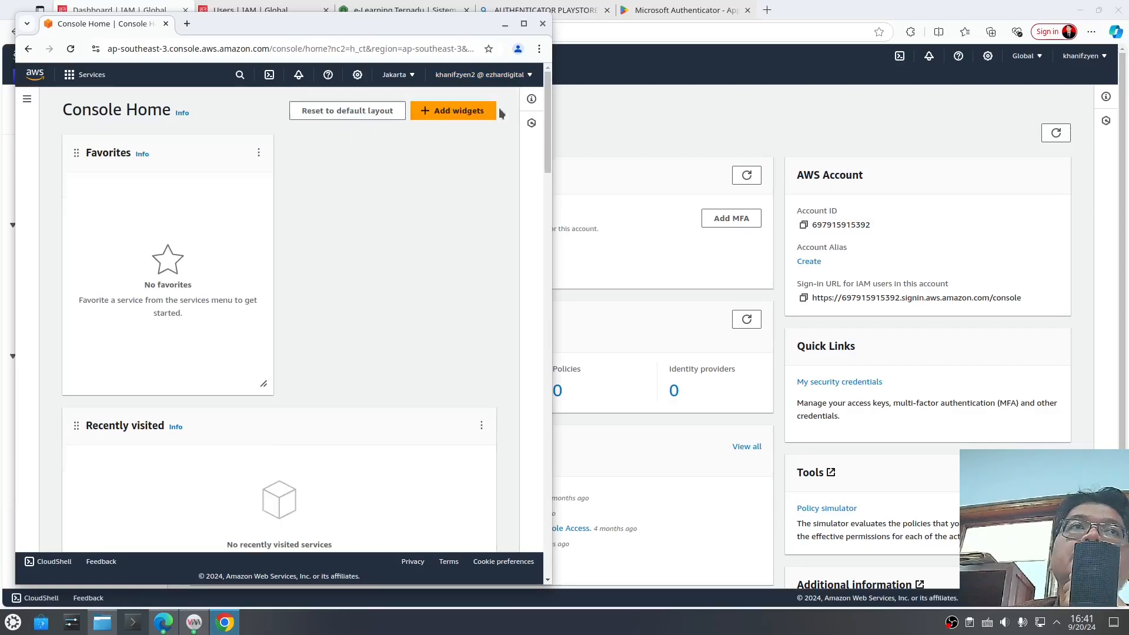
# Step: Mark EC2 as a favourite in the Compute services list
pyautogui.click(74, 74)
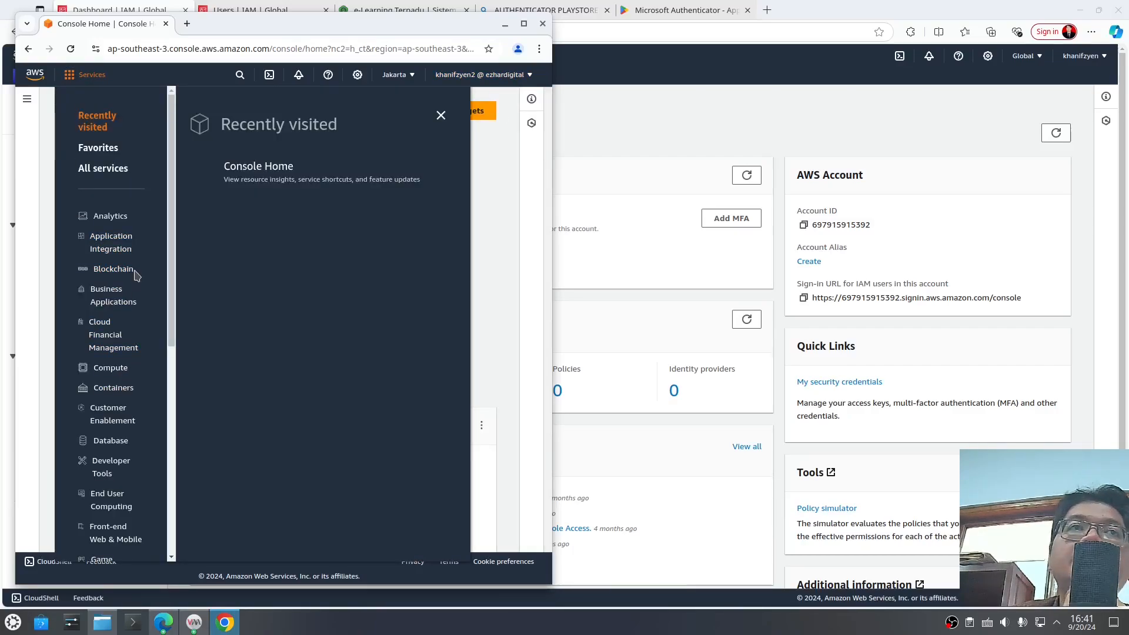
pyautogui.click(110, 368)
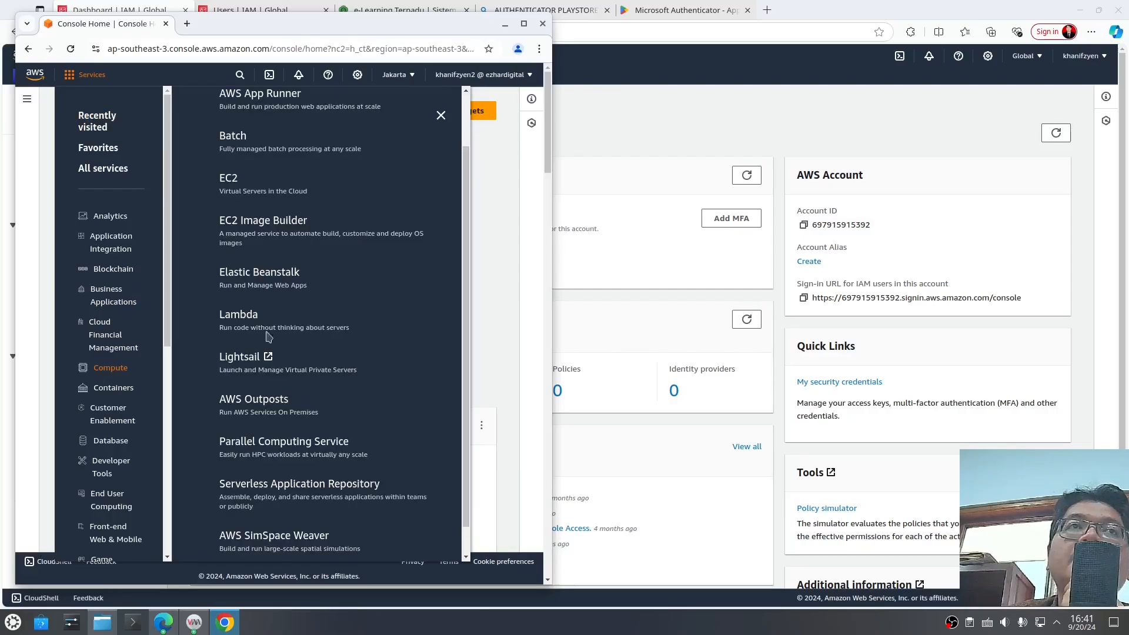
pyautogui.click(210, 179)
pyautogui.click(441, 116)
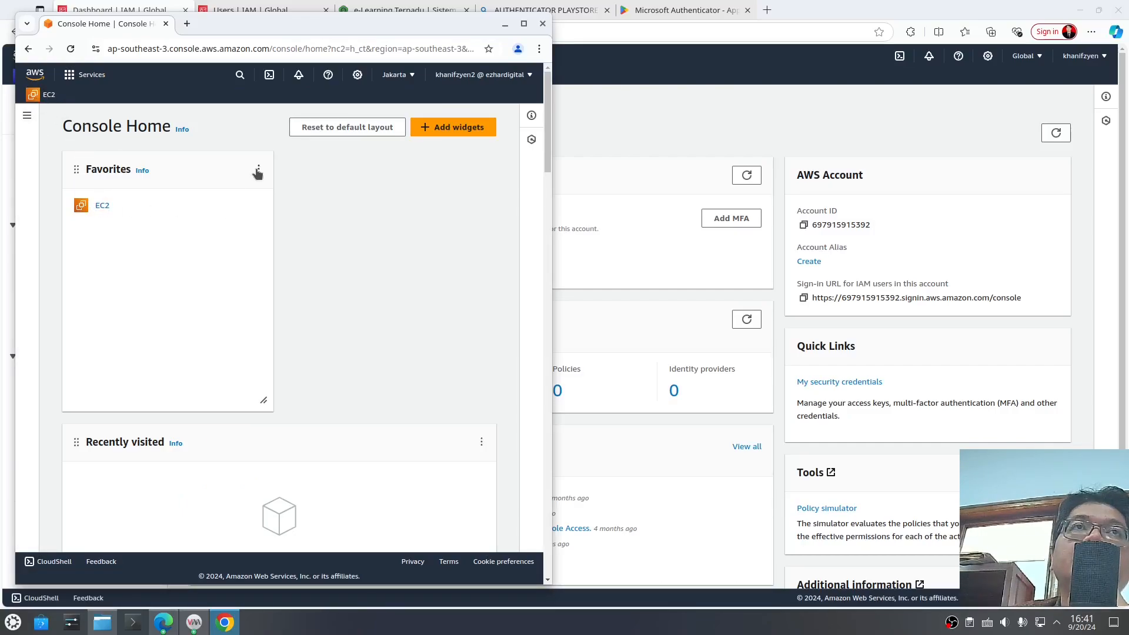
# Step: Remove the Favorites widget and open the EC2 dashboard from the favorites bar
pyautogui.click(258, 170)
pyautogui.click(216, 188)
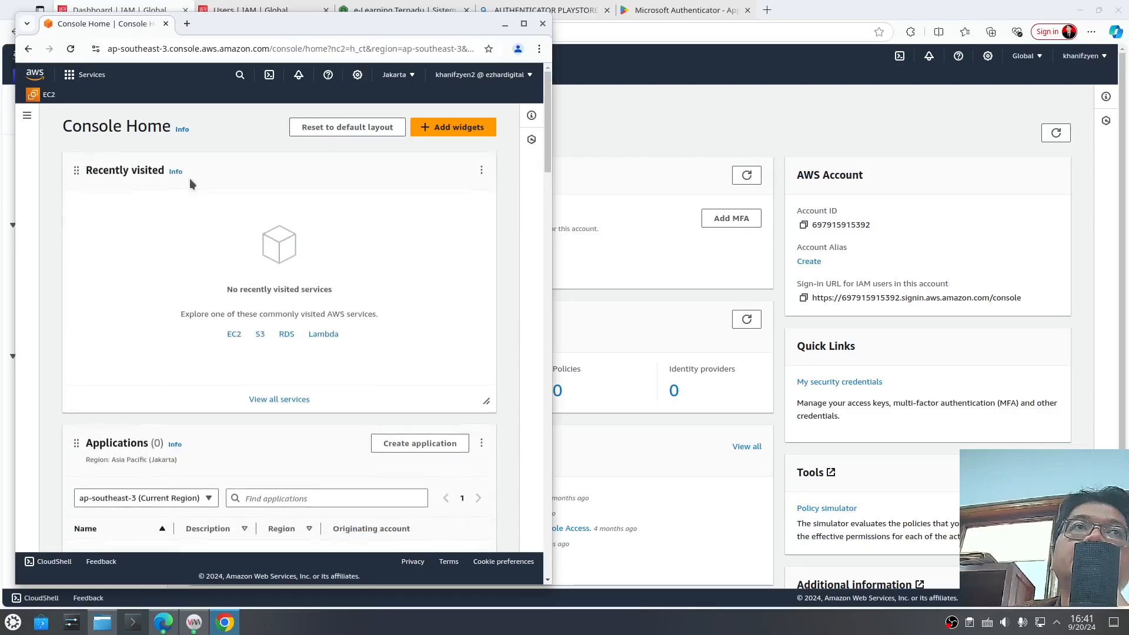
pyautogui.click(36, 97)
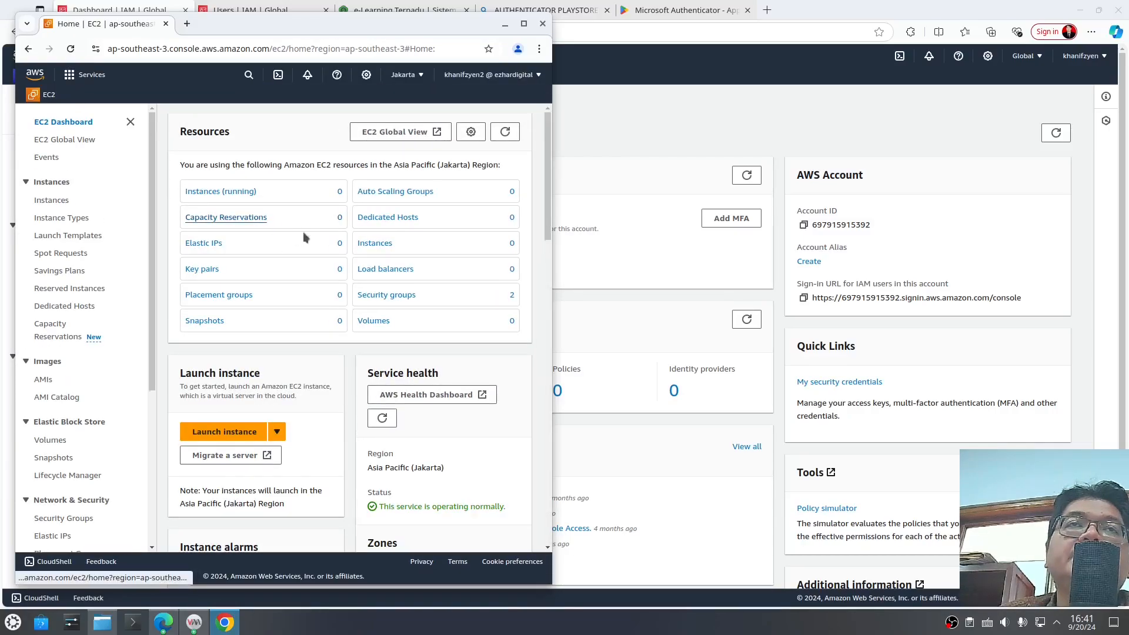
# Step: Maximize the browser, preview the Launch instance form, then return to the Jakarta EC2 dashboard's zones ap-southeast-3a/3b/3c
pyautogui.click(523, 23)
pyautogui.click(220, 359)
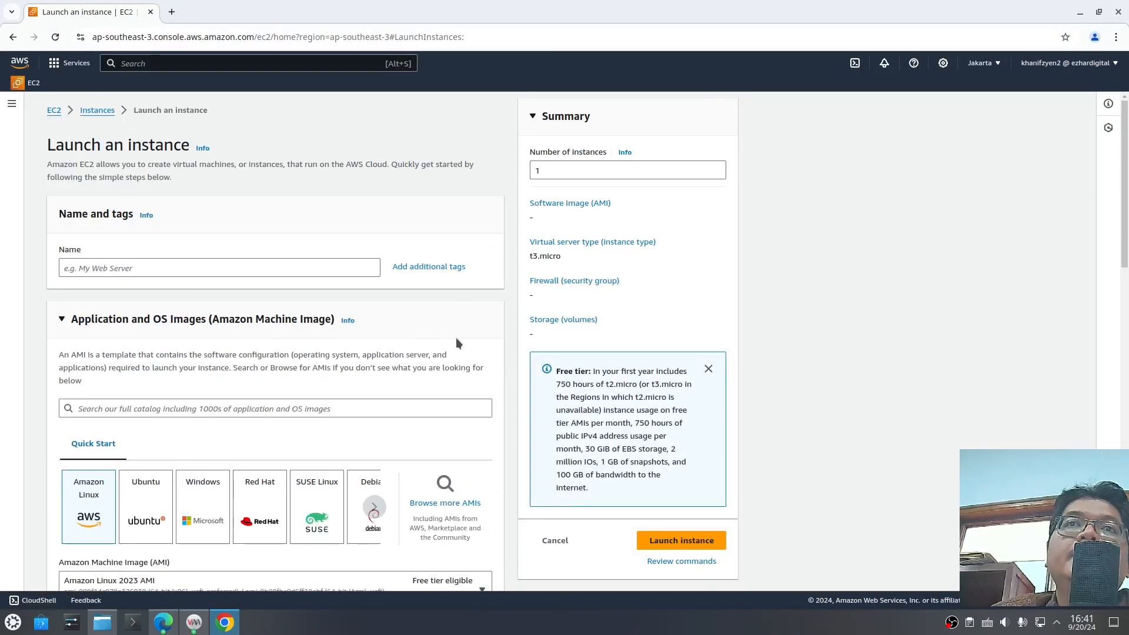
pyautogui.scroll(-10, 459, 340)
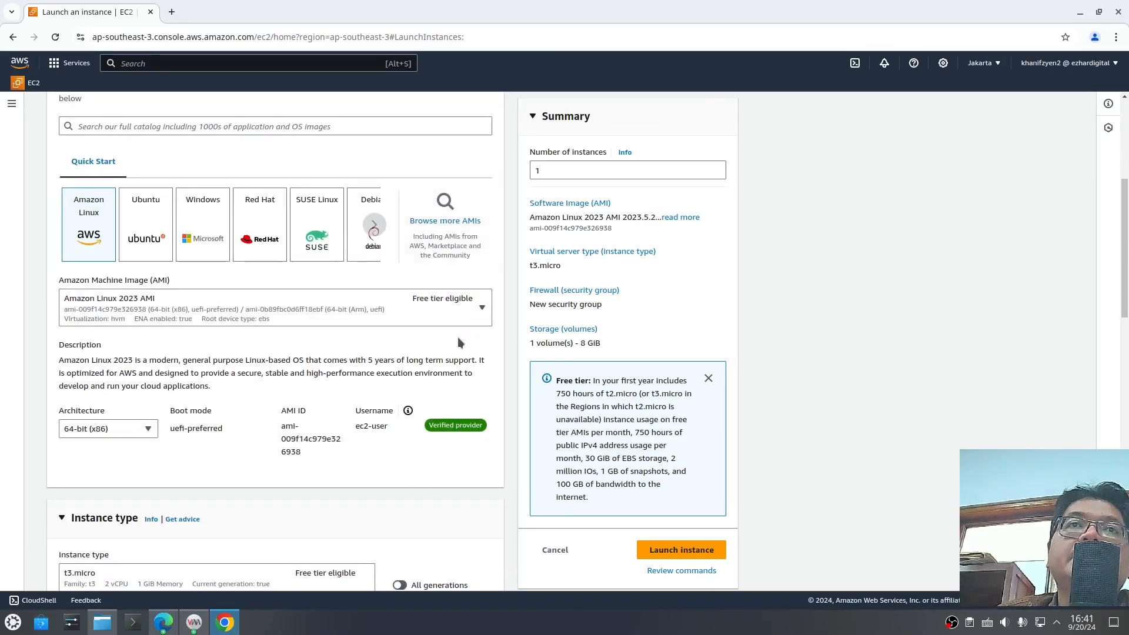
pyautogui.scroll(-10, 457, 341)
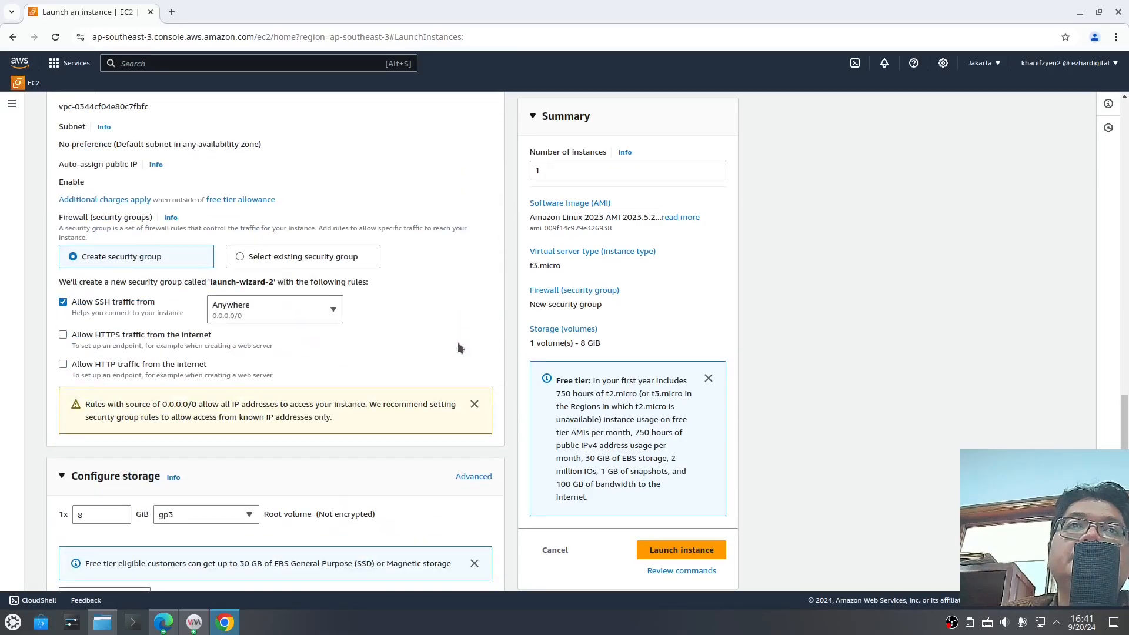
pyautogui.scroll(4, 457, 342)
pyautogui.scroll(12, 462, 344)
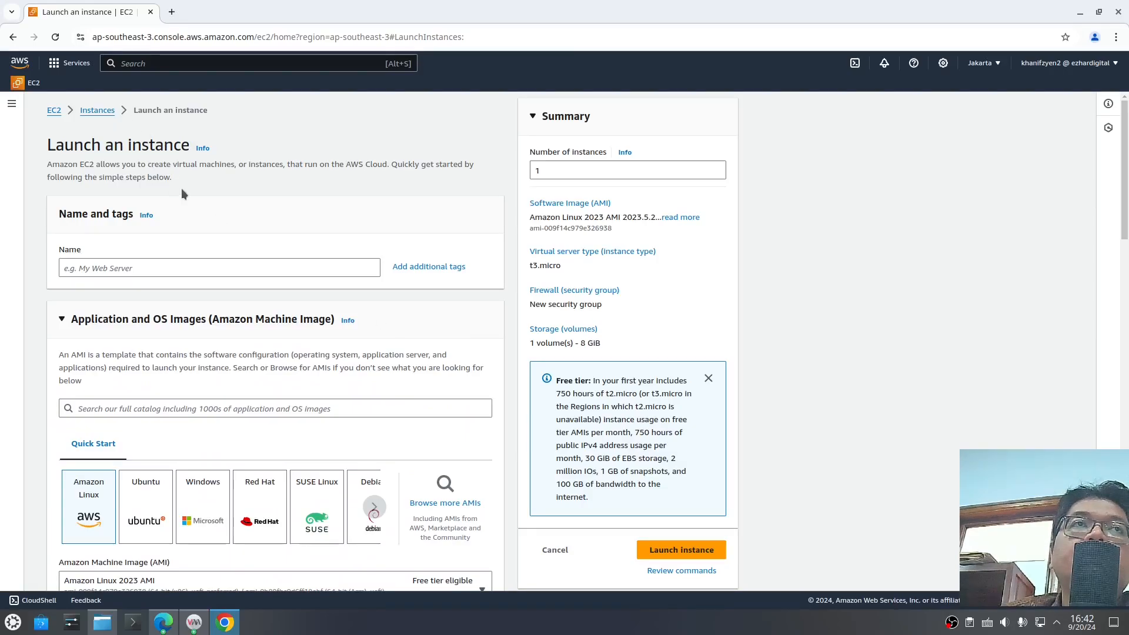
pyautogui.click(13, 36)
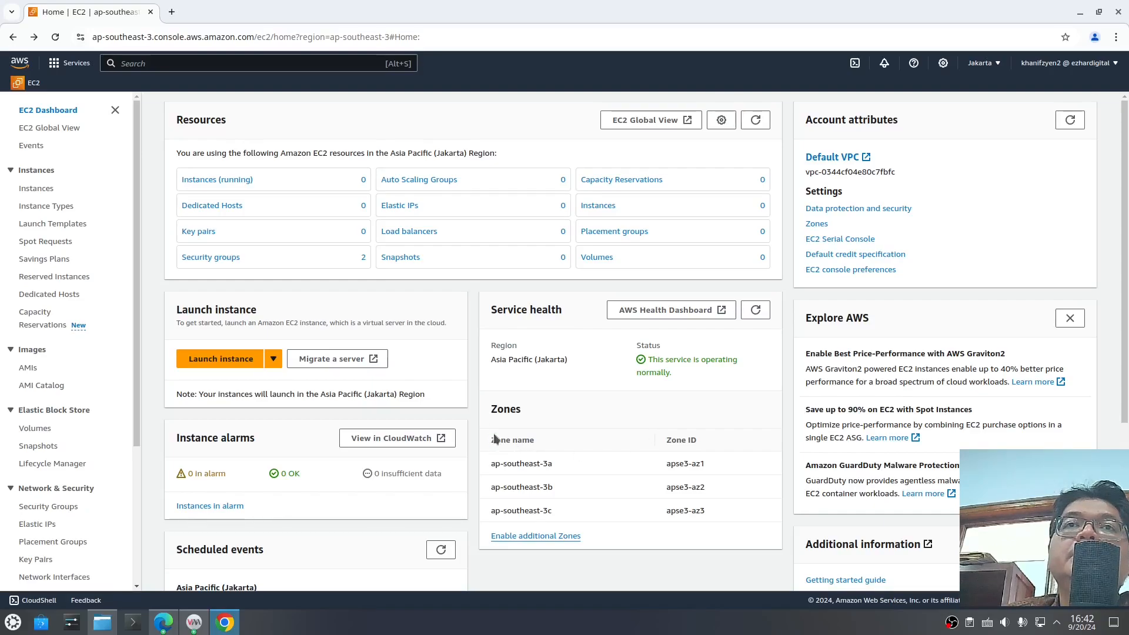
pyautogui.moveTo(491, 440); pyautogui.dragTo(551, 436)
pyautogui.click(556, 484)
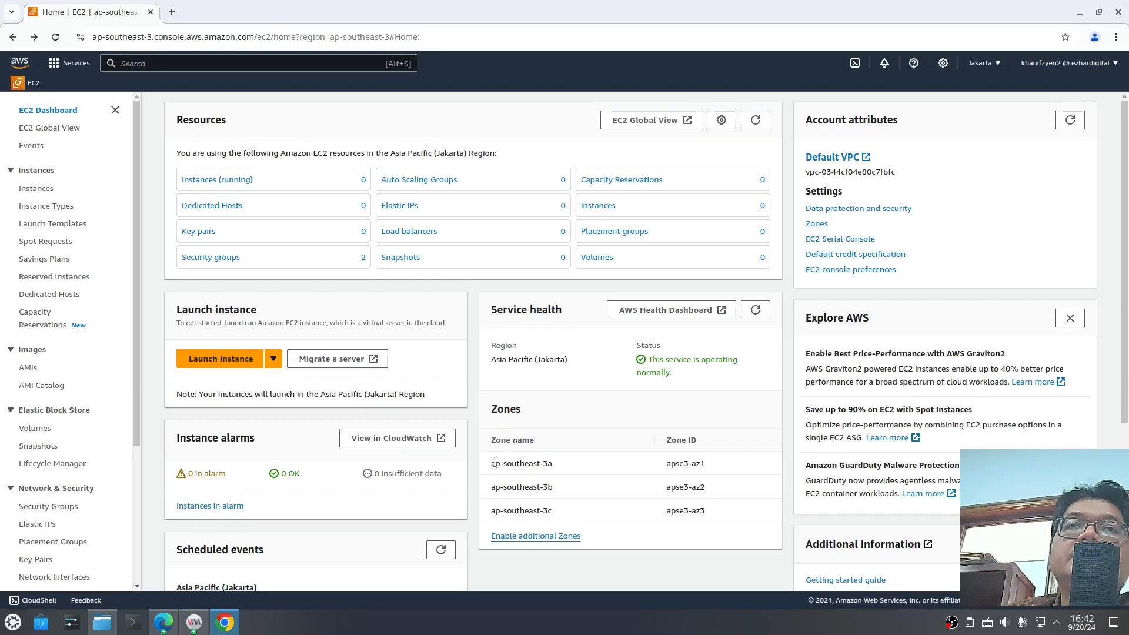
pyautogui.moveTo(494, 462); pyautogui.dragTo(549, 462)
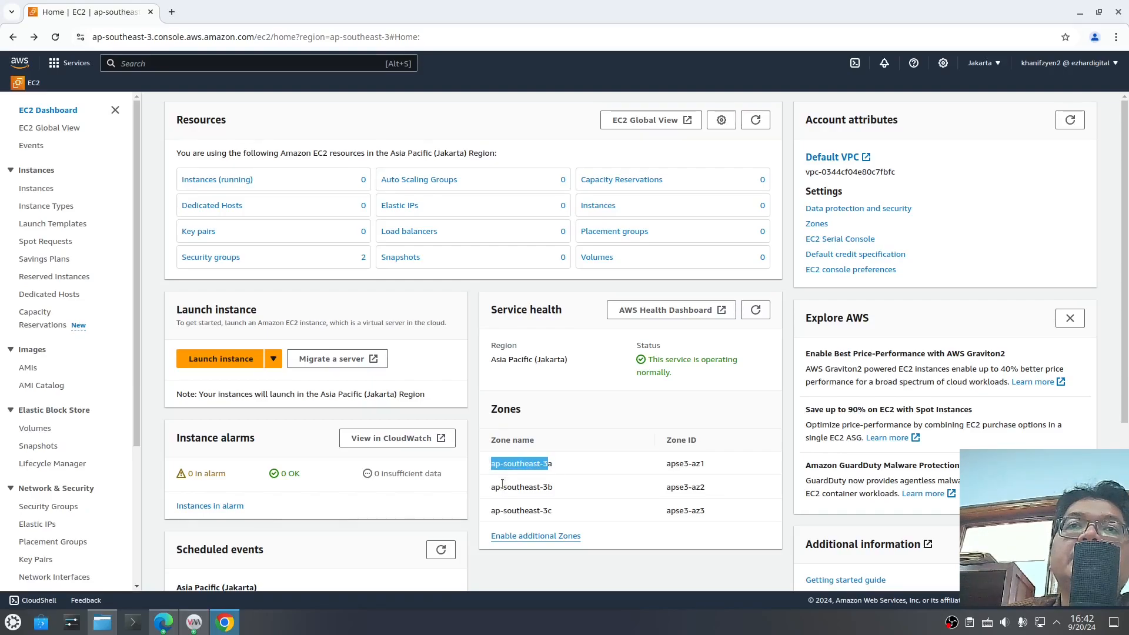
pyautogui.moveTo(493, 486); pyautogui.dragTo(547, 486)
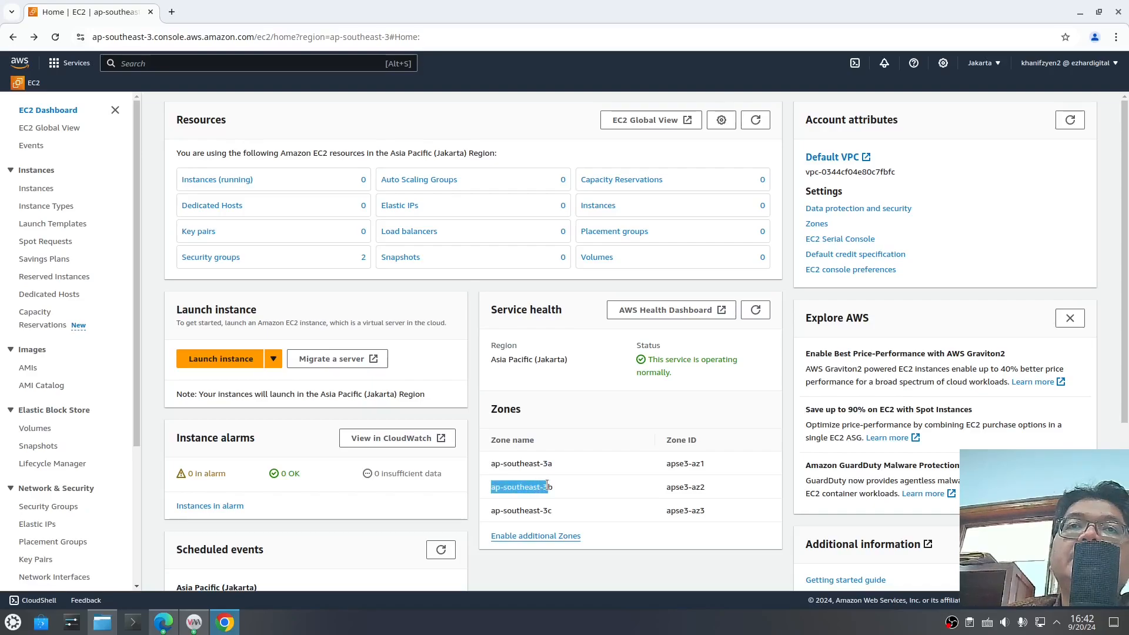
pyautogui.moveTo(490, 509); pyautogui.dragTo(547, 511)
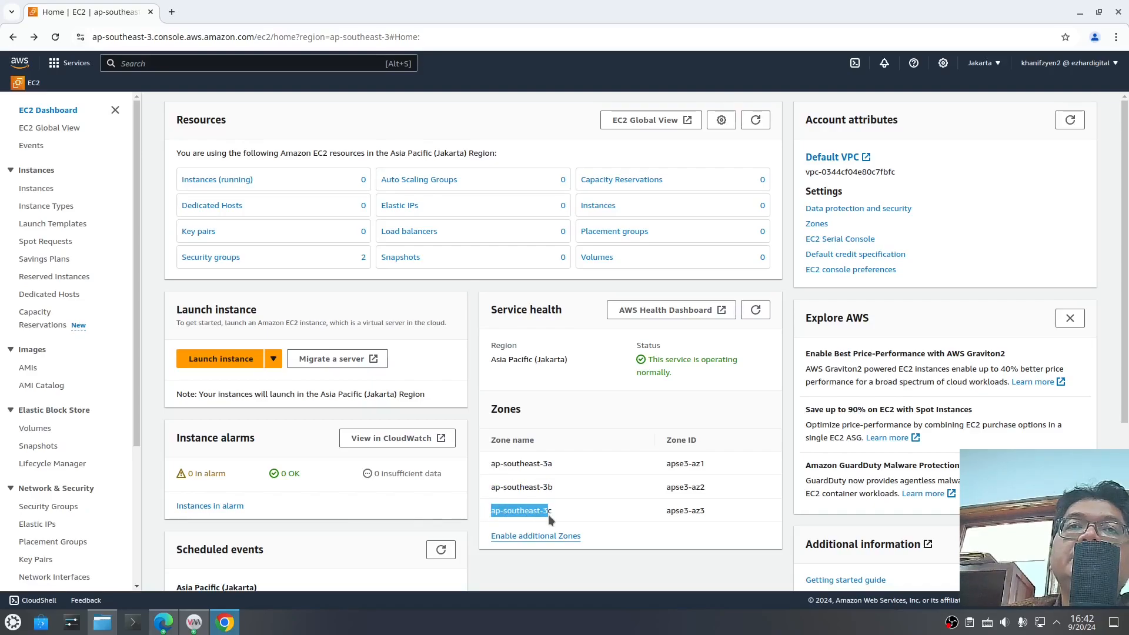
pyautogui.click(556, 516)
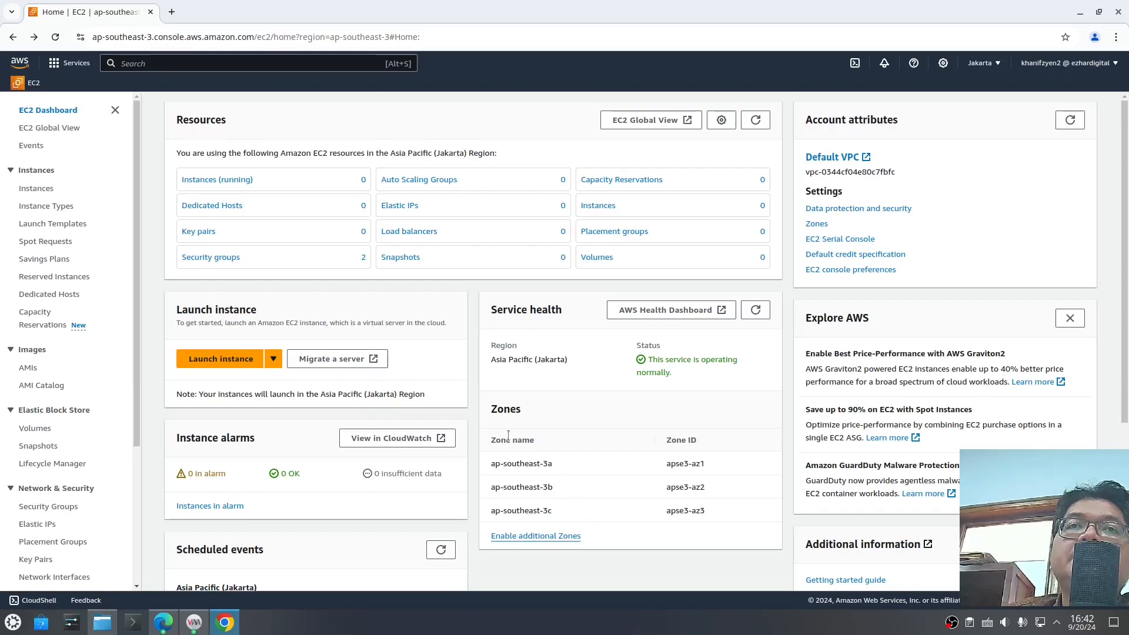
pyautogui.click(550, 466)
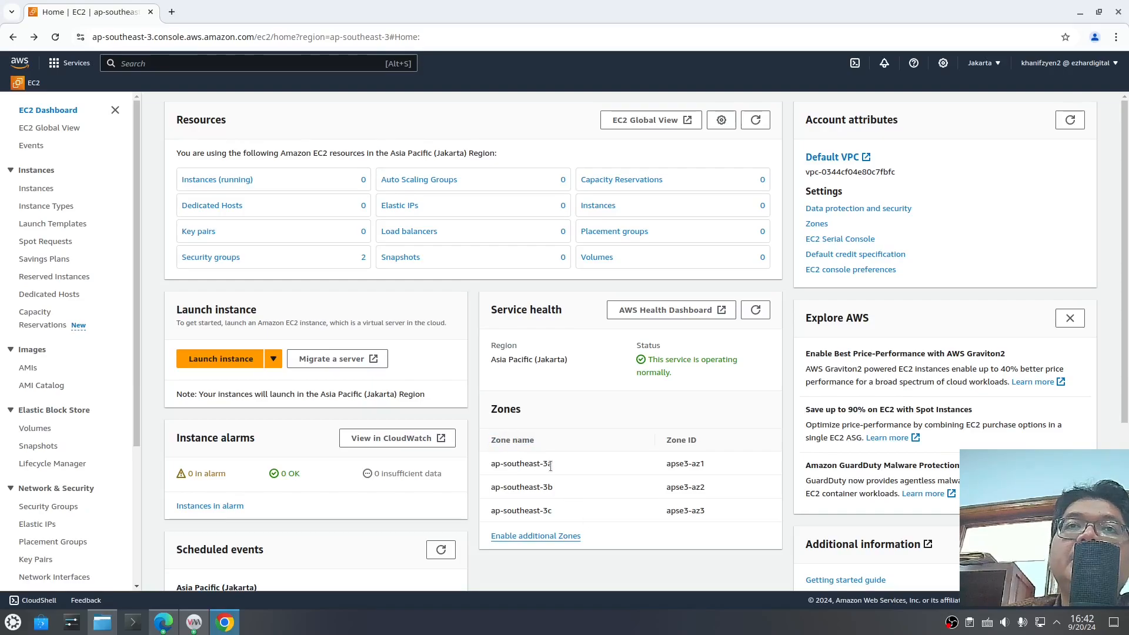
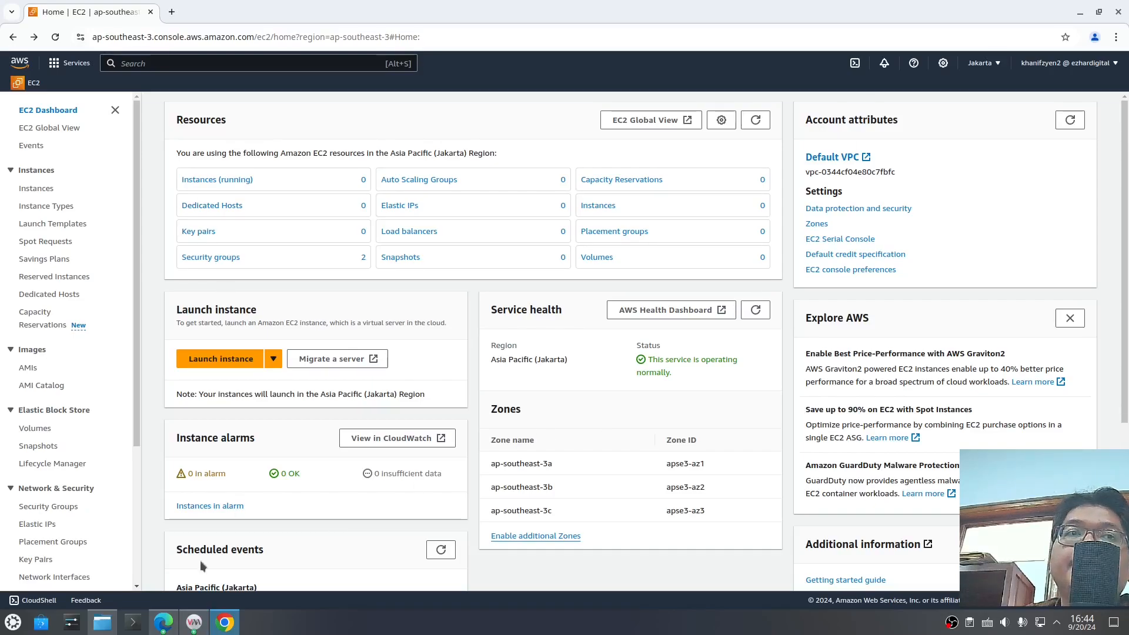
# Step: Switch to the browser's IAM Users tab to view the two users
pyautogui.click(163, 622)
pyautogui.click(250, 9)
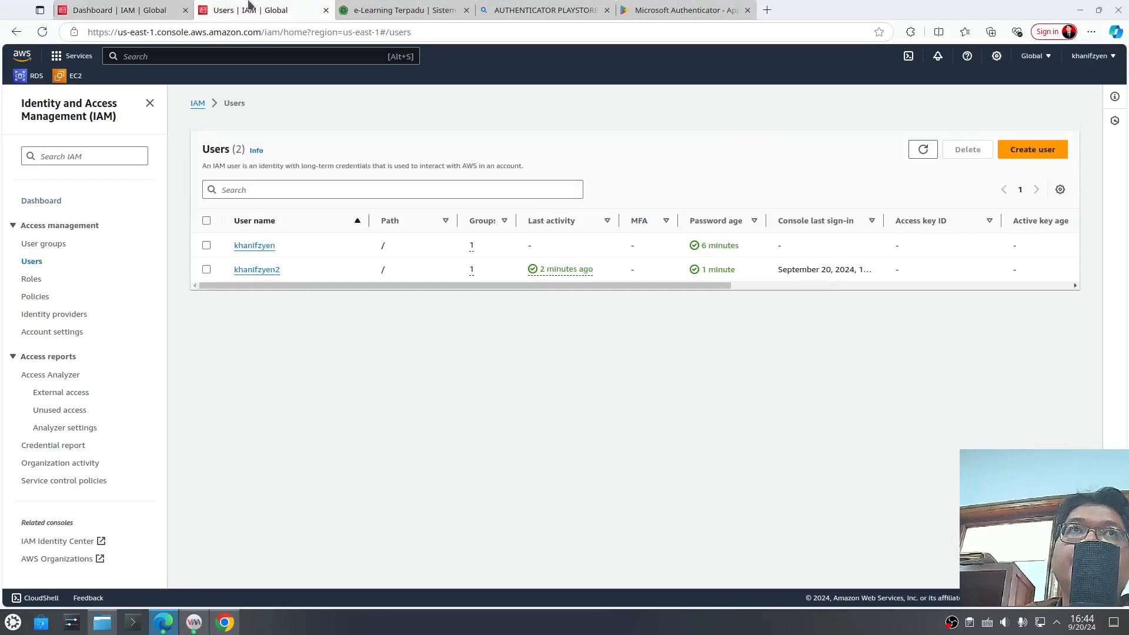
# Step: Open the e-learning Praktek page and highlight the metered billing vs fixed cost checklist items
pyautogui.click(404, 7)
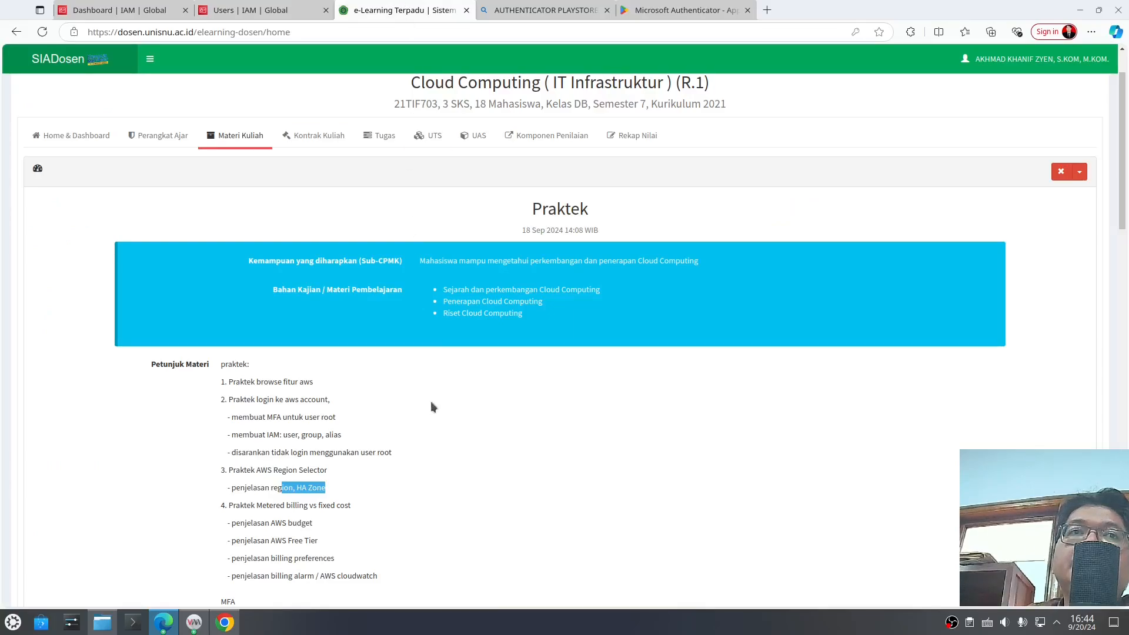
pyautogui.click(439, 488)
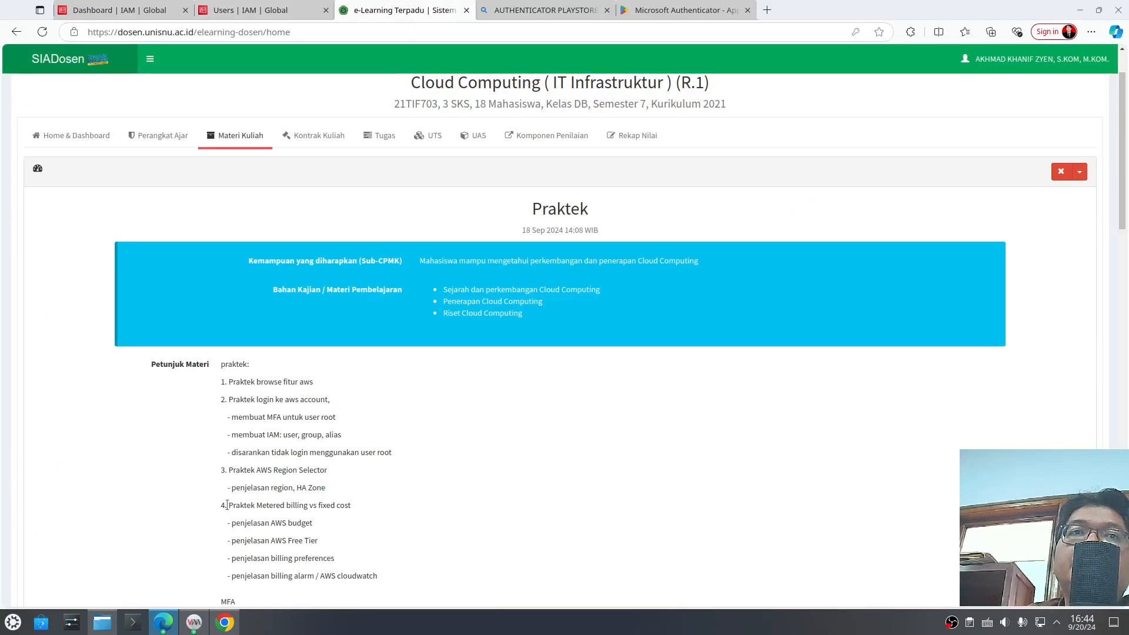
pyautogui.moveTo(227, 505)
pyautogui.mouseDown()
pyautogui.moveTo(362, 549)
pyautogui.moveTo(387, 579)
pyautogui.moveTo(229, 508)
pyautogui.mouseUp()
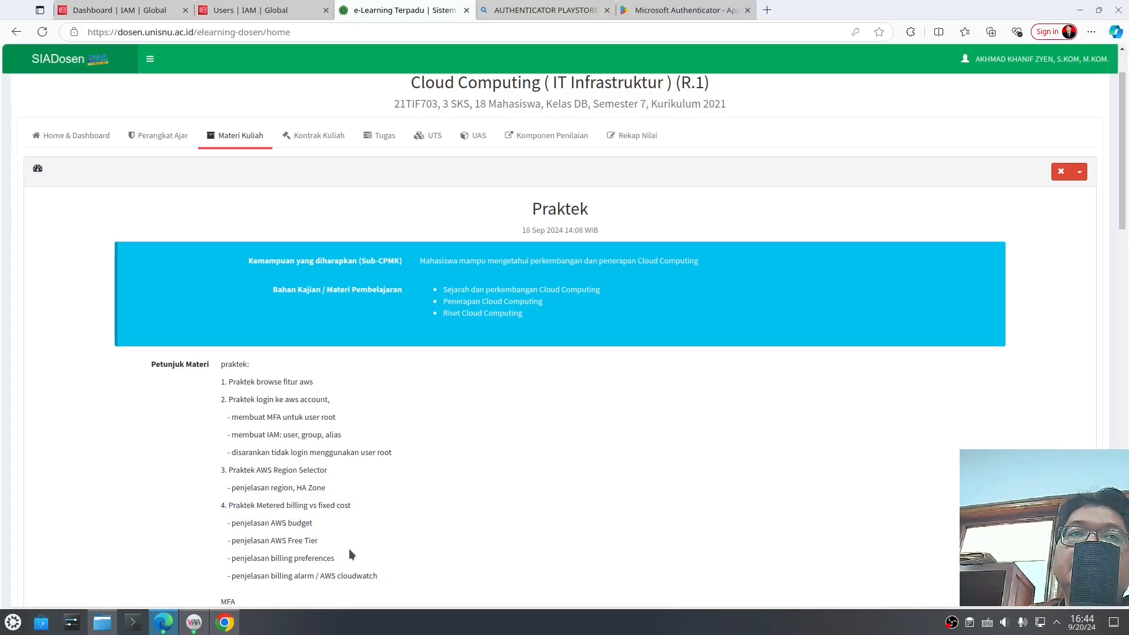